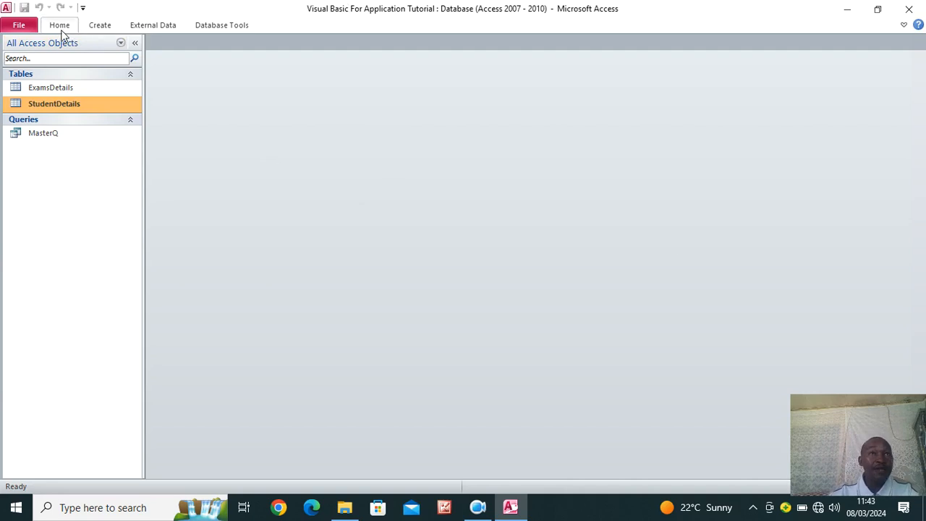
# From the Create tab, start a new blank form, Form1, in Design view
pyautogui.click(99, 28)
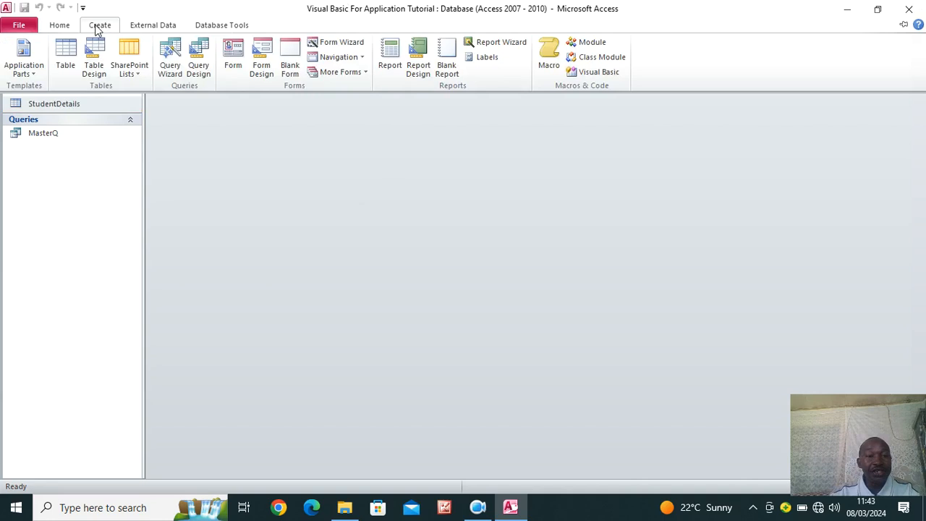
pyautogui.click(261, 69)
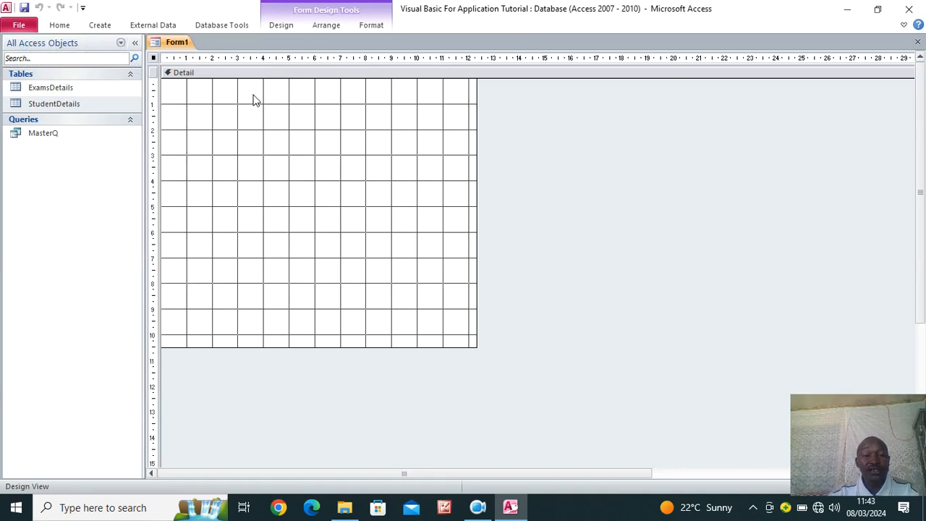
# Add Form Header/Footer sections and widen Form1 to about 29 cm
pyautogui.rightClick(251, 156)
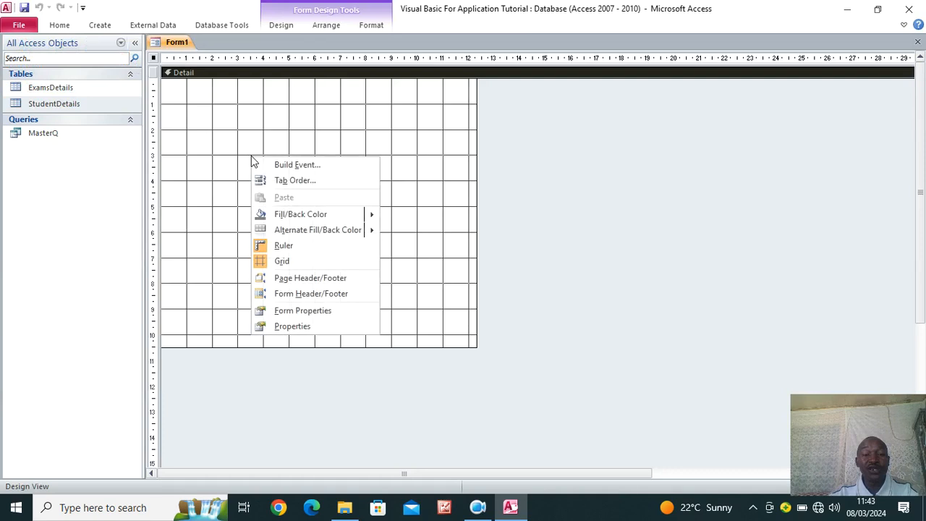
pyautogui.click(304, 293)
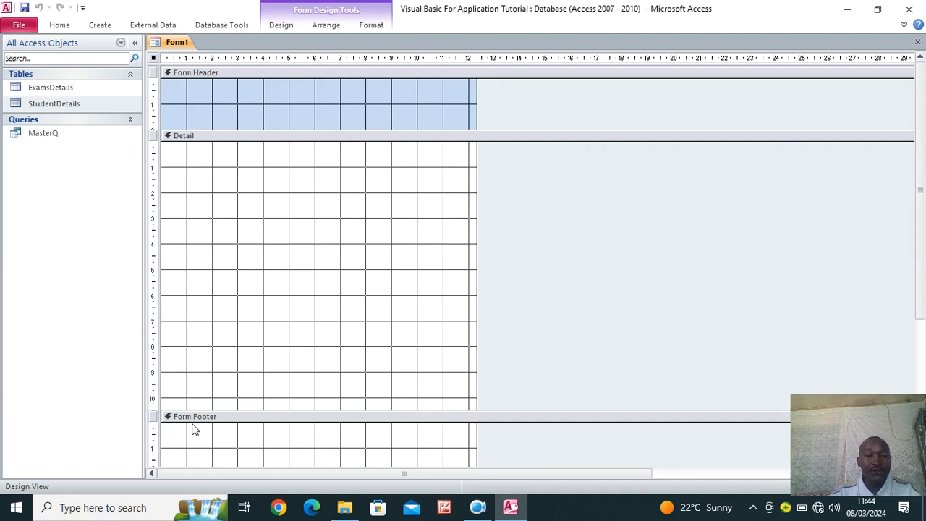
pyautogui.moveTo(478, 114); pyautogui.dragTo(919, 142)
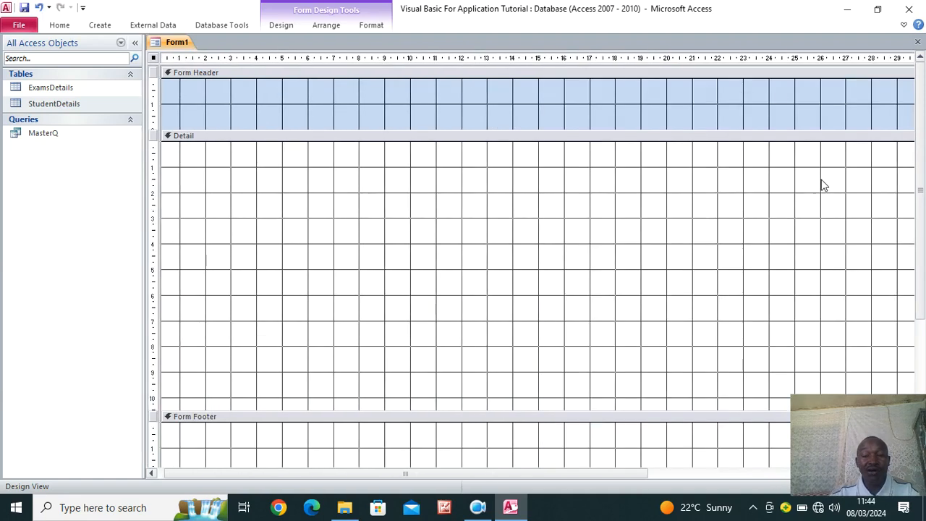
# Fill the Detail section with a light grey-blue background colour
pyautogui.rightClick(261, 177)
pyautogui.moveTo(332, 238)
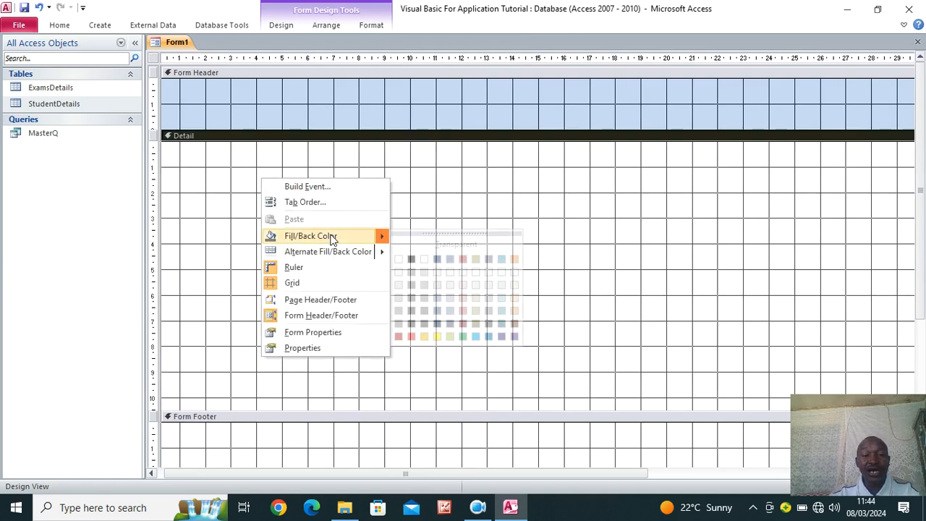
pyautogui.click(435, 287)
# Give the Form Header section a pale lavender background colour
pyautogui.rightClick(296, 113)
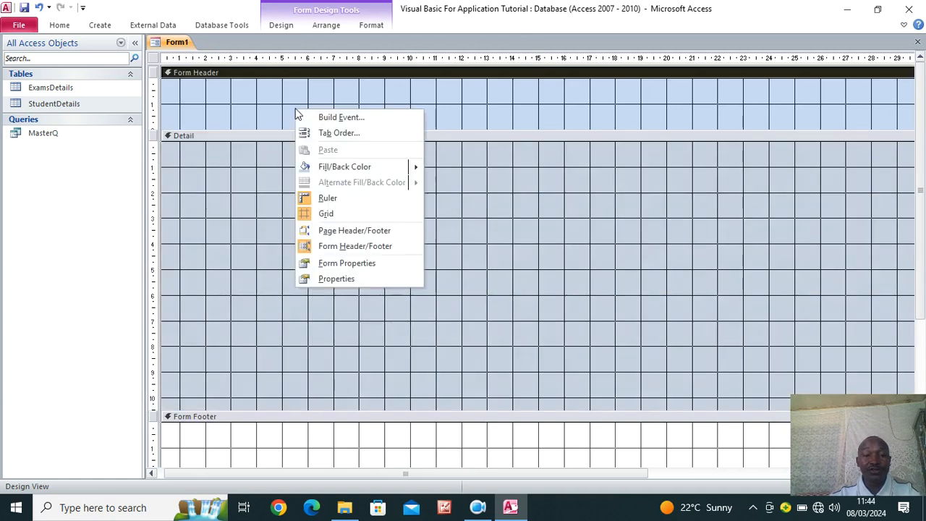
pyautogui.moveTo(381, 167)
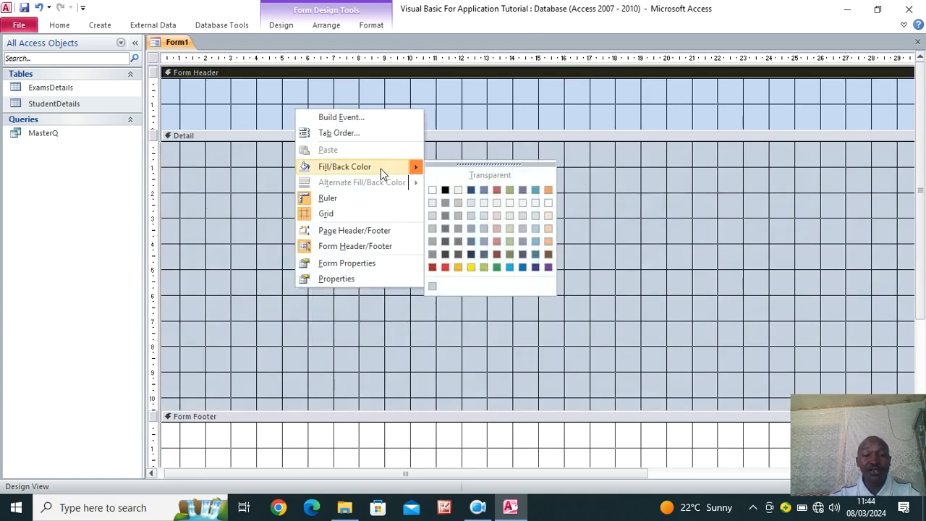
pyautogui.click(526, 218)
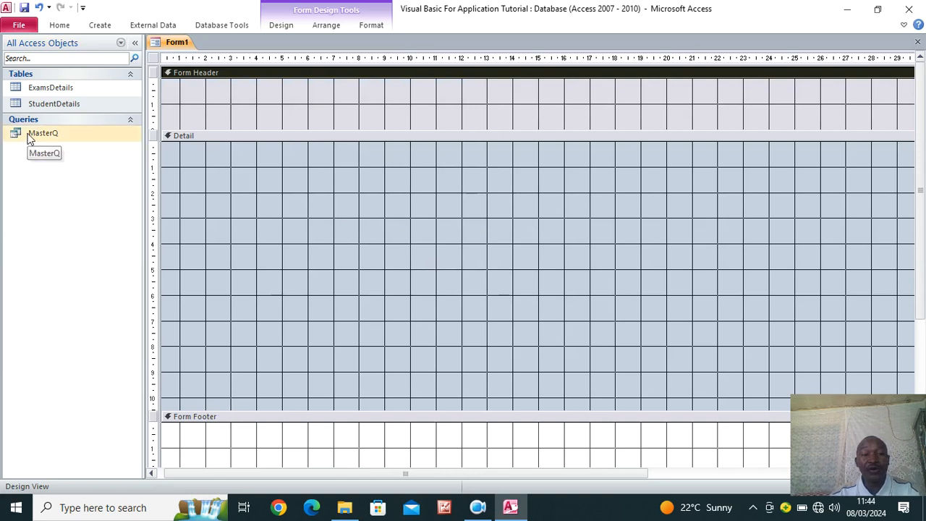
# In the form's Property Sheet, set the Record Source to the MasterQ query
pyautogui.click(153, 59)
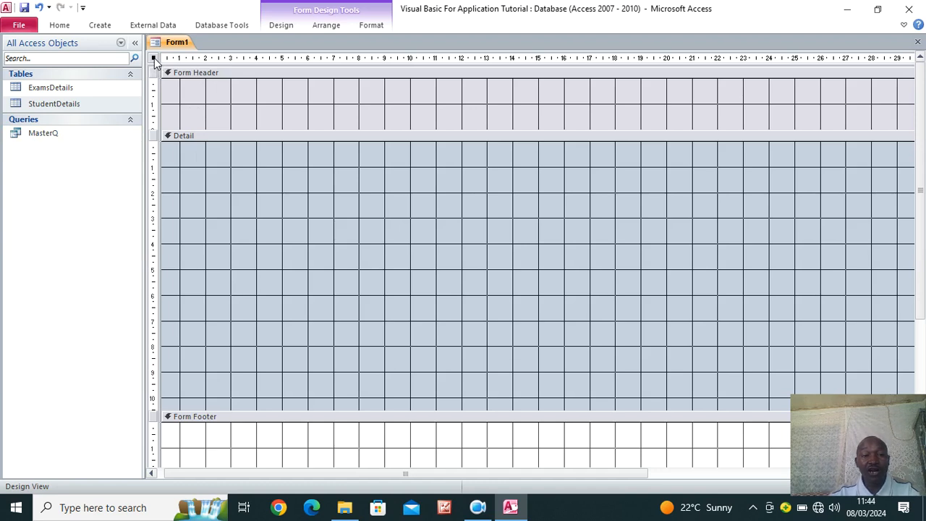
pyautogui.rightClick(154, 61)
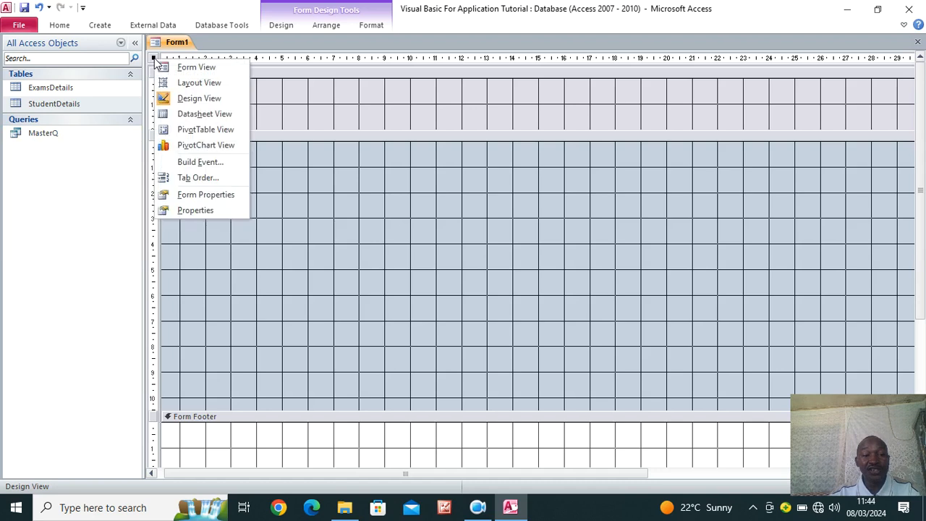
pyautogui.click(207, 212)
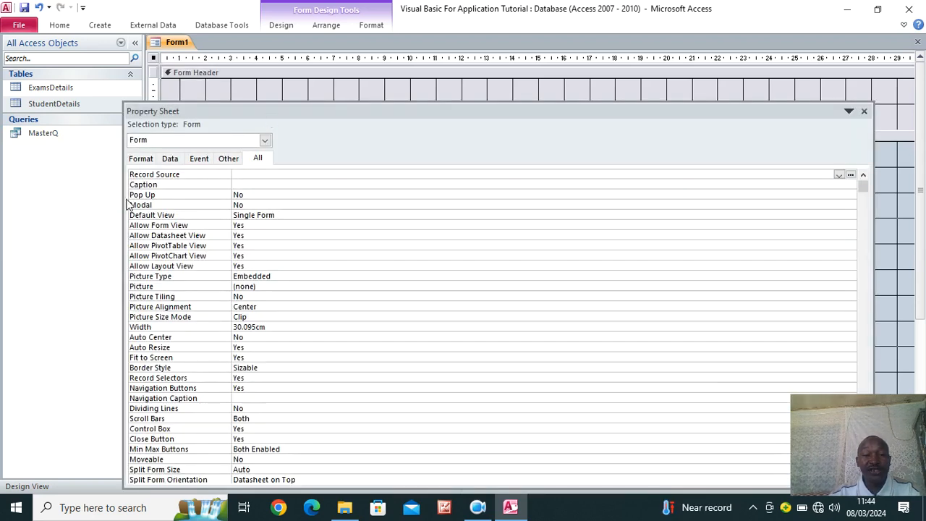
pyautogui.moveTo(123, 194); pyautogui.dragTo(601, 176)
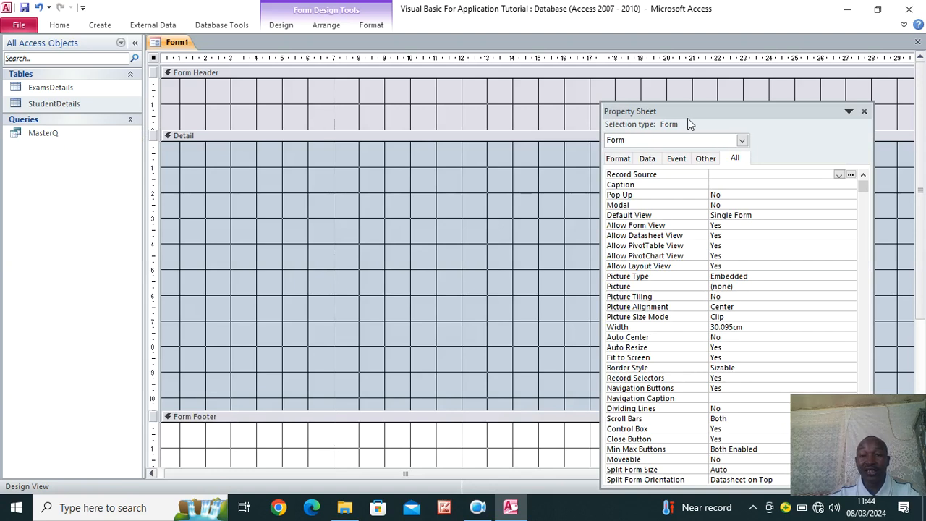
pyautogui.moveTo(688, 111); pyautogui.dragTo(698, 86)
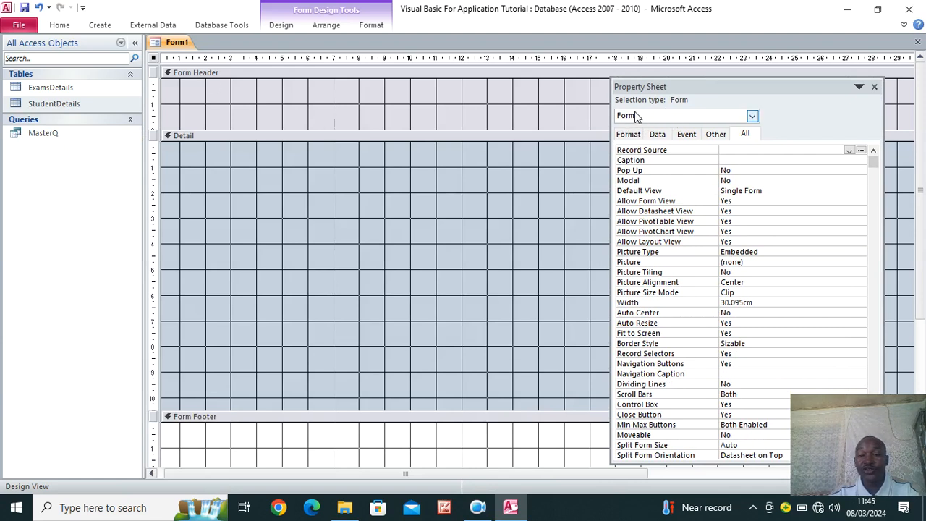
pyautogui.click(752, 117)
pyautogui.click(691, 127)
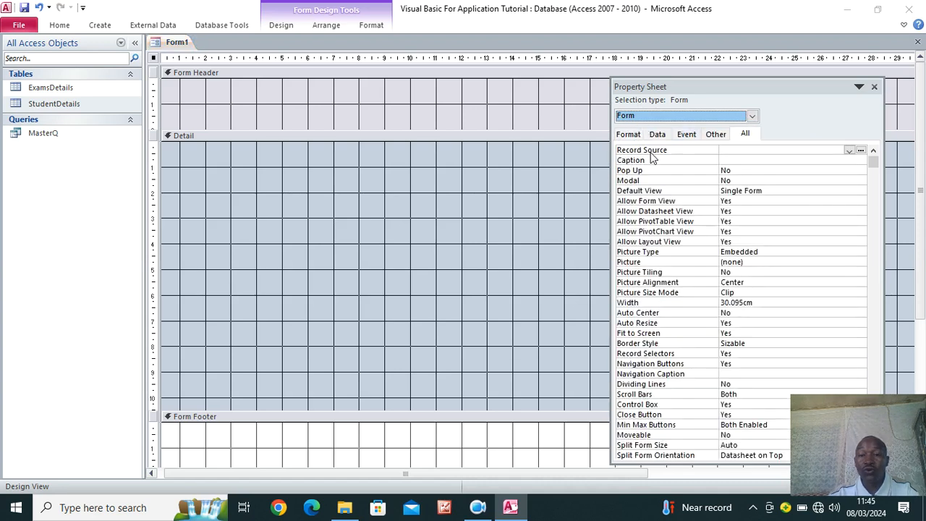
pyautogui.click(745, 149)
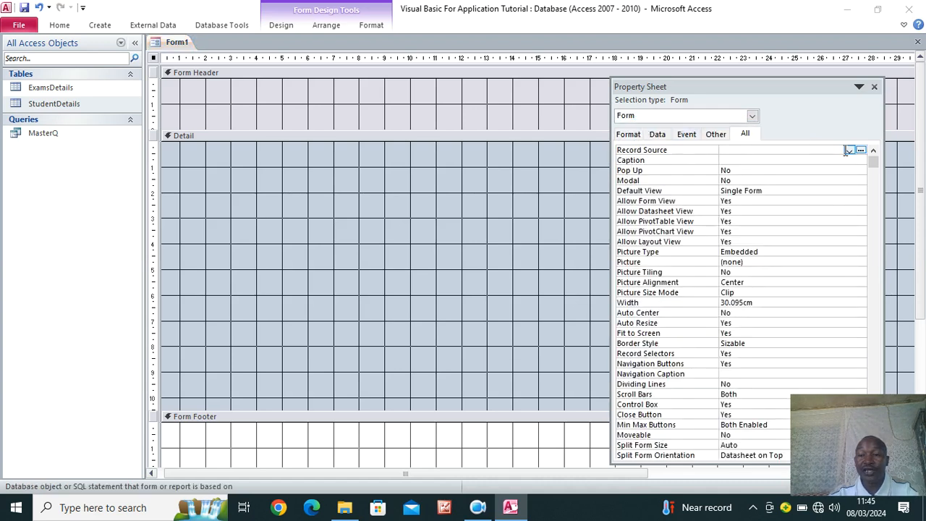
pyautogui.click(849, 150)
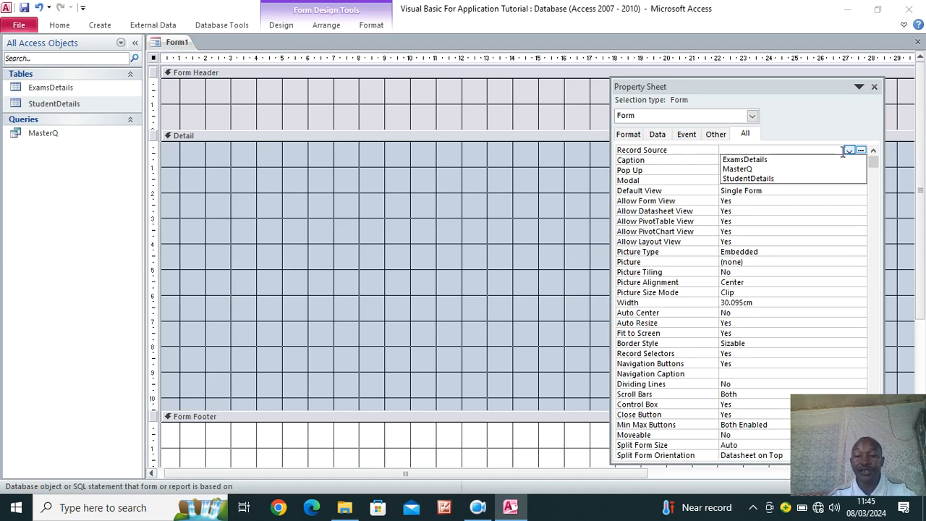
pyautogui.click(755, 168)
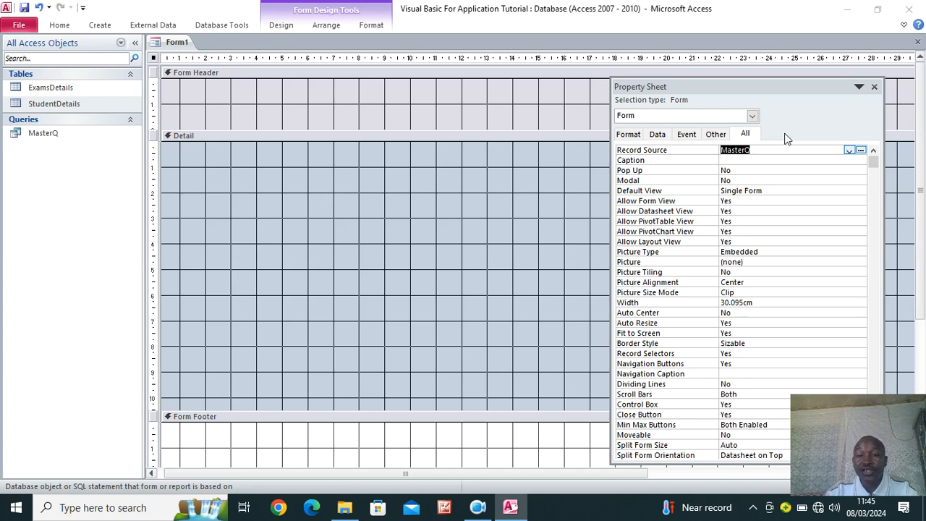
pyautogui.click(874, 87)
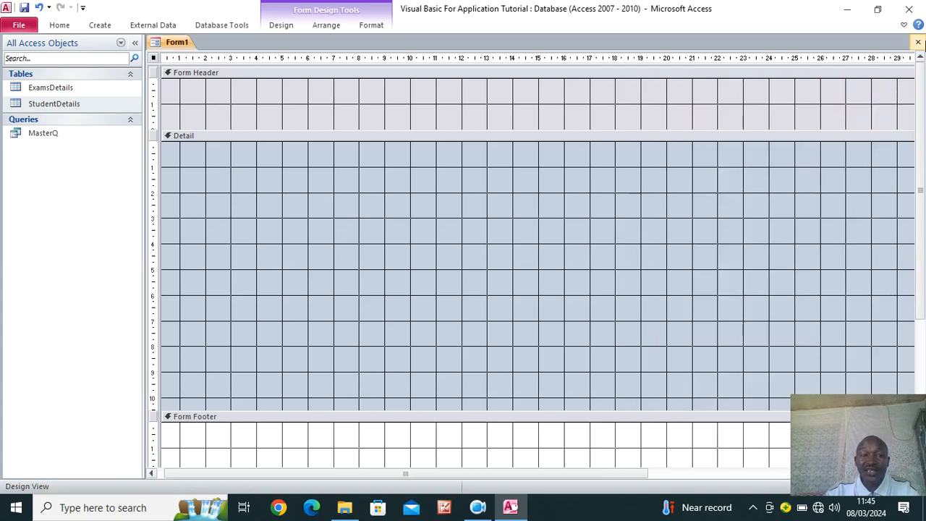
# Save the form under the name 'MAIN FORM' and select it in the navigation pane
pyautogui.click(24, 7)
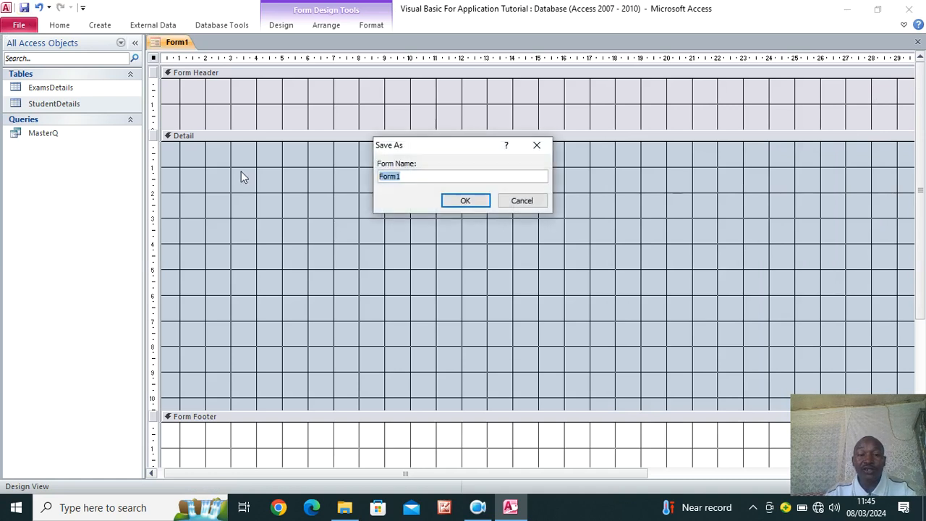
pyautogui.press('capslock')
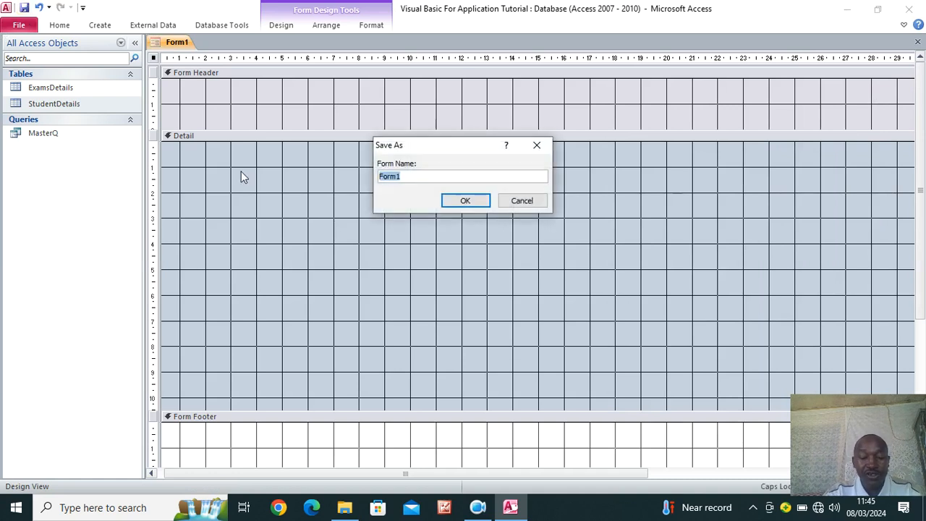
pyautogui.write('DASHBOA')
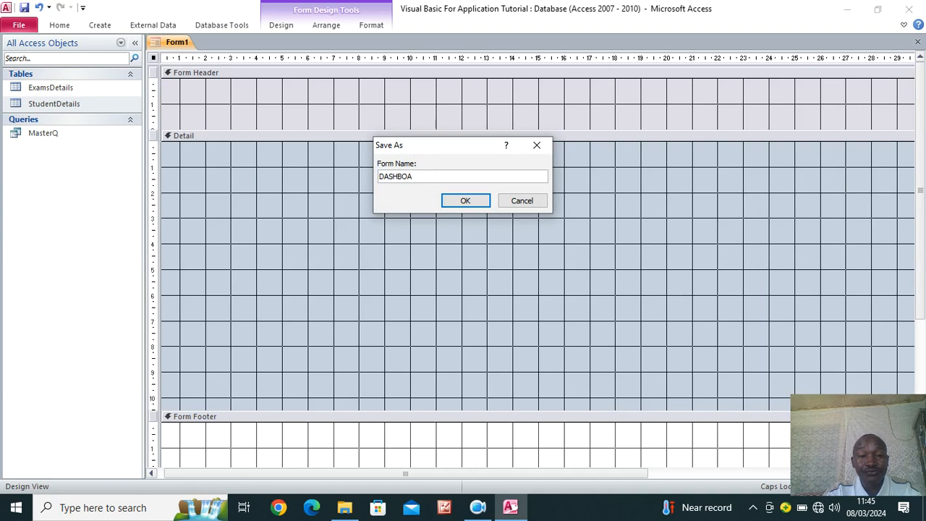
pyautogui.write('RD')
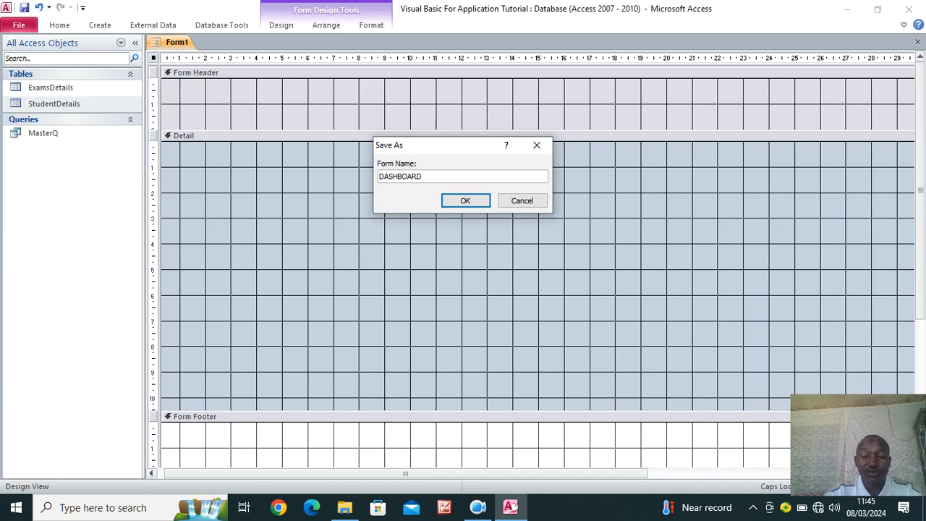
pyautogui.press('BackSpace')
pyautogui.press('BackSpace')
pyautogui.press('BackSpace')
pyautogui.press('BackSpace')
pyautogui.press('BackSpace')
pyautogui.press('BackSpace')
pyautogui.press('BackSpace')
pyautogui.press('BackSpace')
pyautogui.press('BackSpace')
pyautogui.write('MAI')
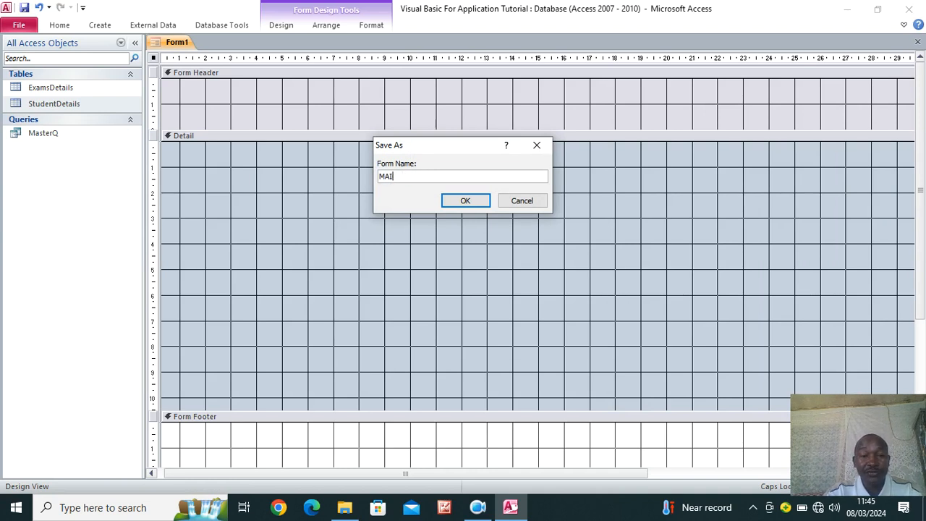
pyautogui.write('N FORM')
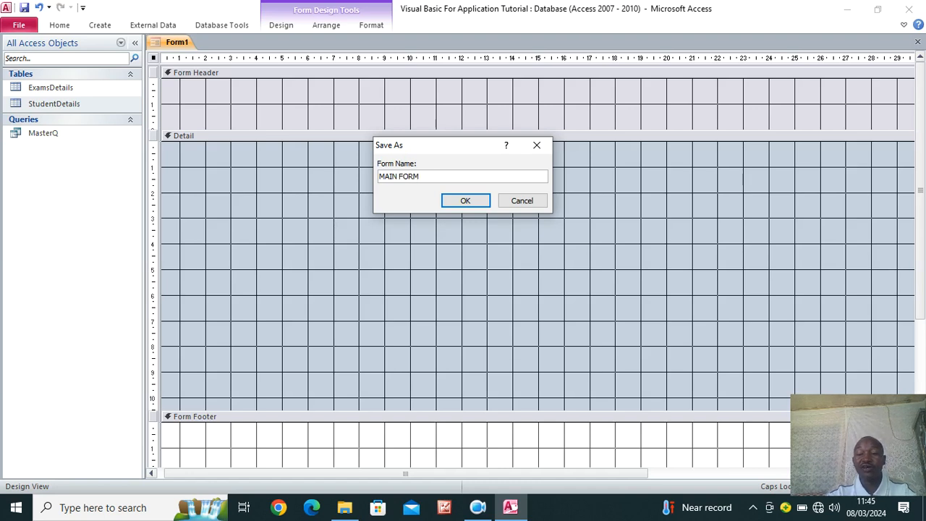
pyautogui.press('Return')
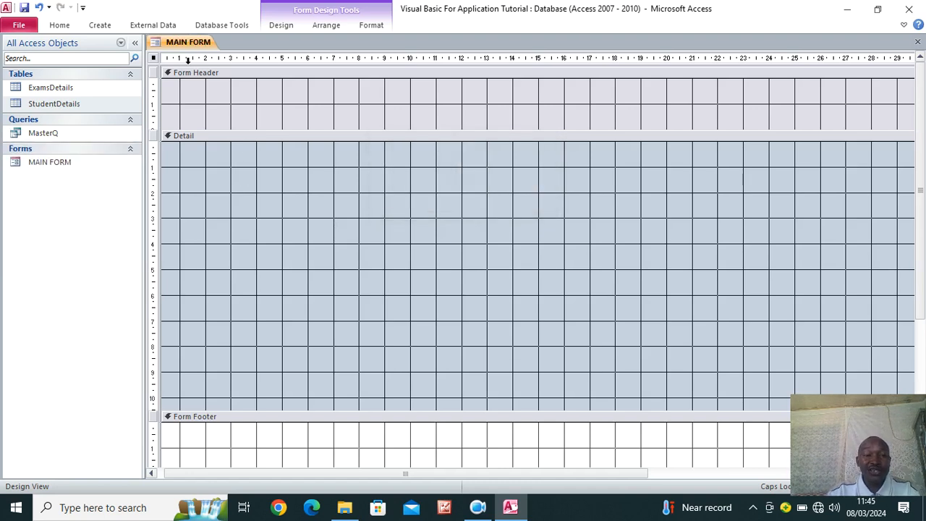
pyautogui.click(62, 169)
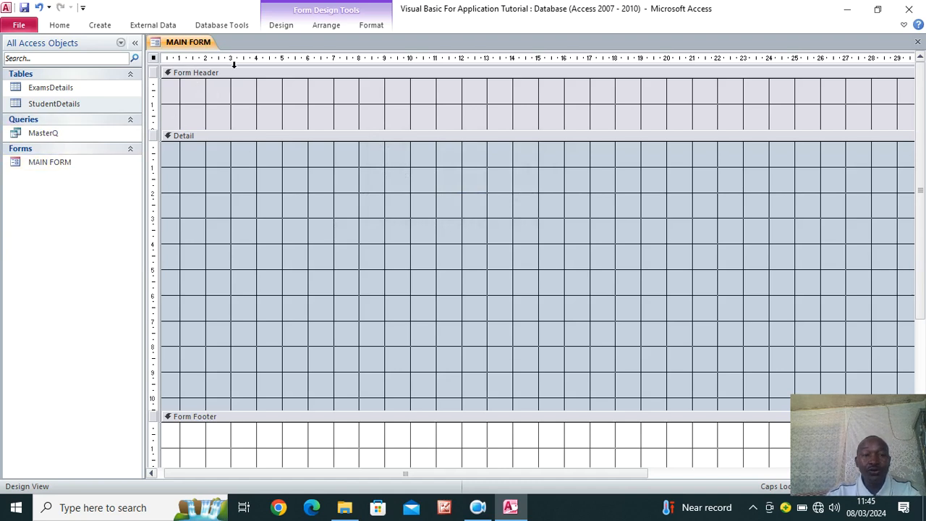
# Show the Field List of fields available to the form
pyautogui.click(279, 26)
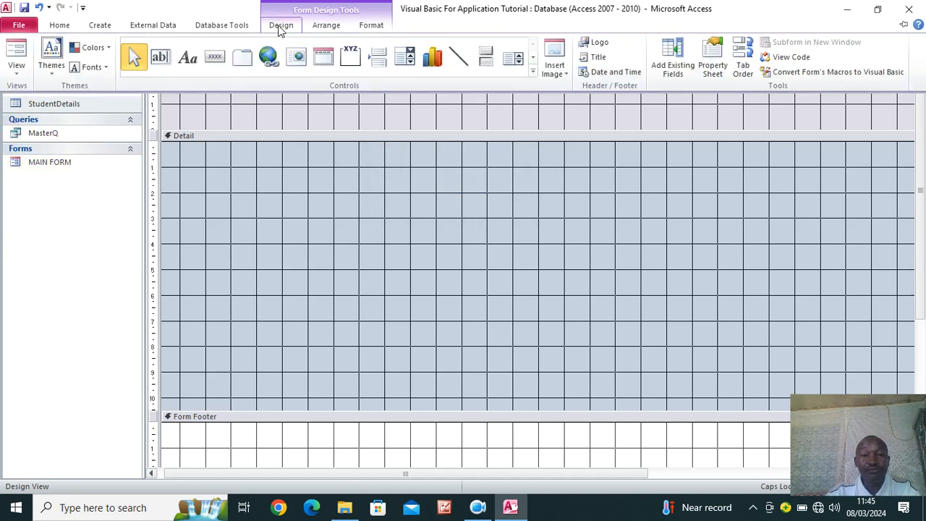
pyautogui.click(674, 70)
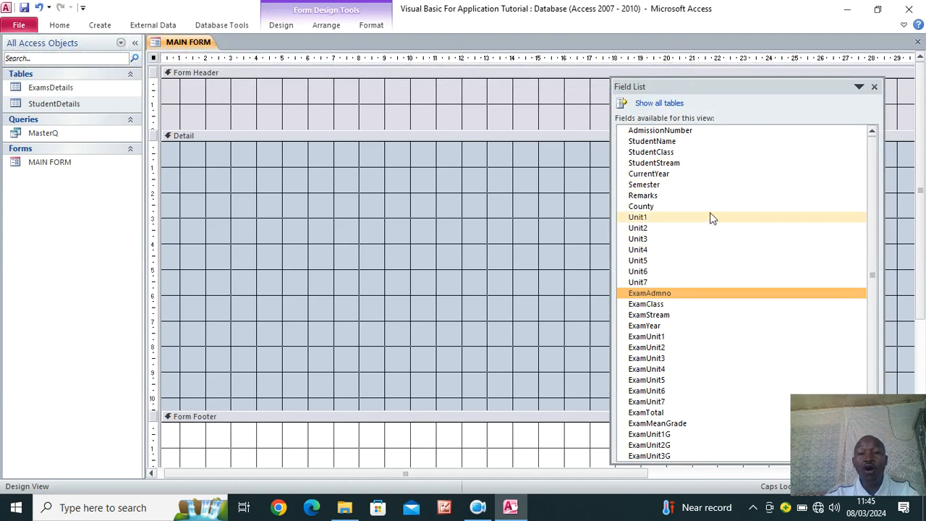
pyautogui.scroll(-1, 712, 215)
pyautogui.scroll(1, 712, 233)
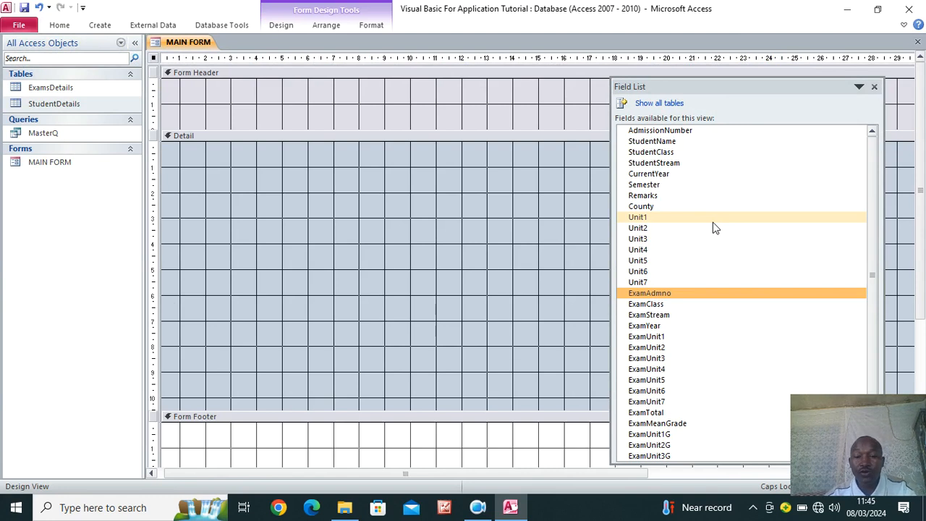
pyautogui.click(478, 507)
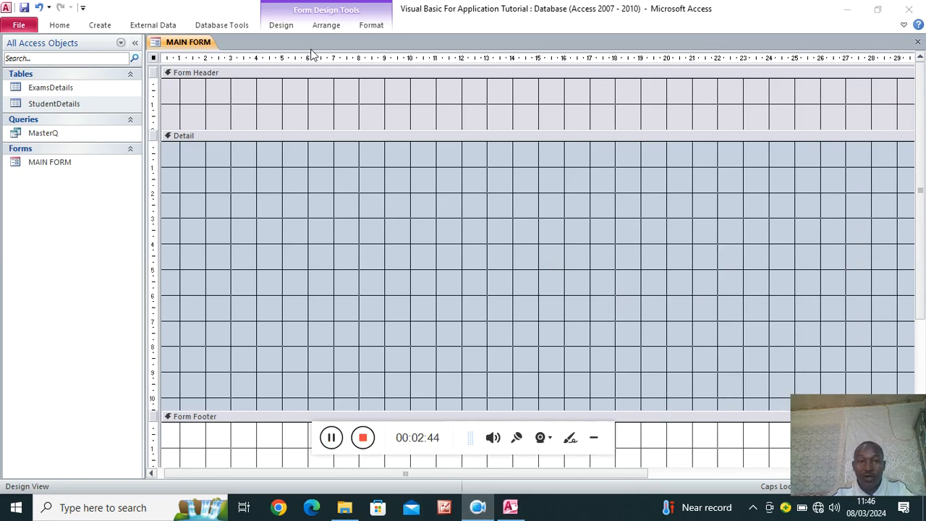
pyautogui.click(594, 438)
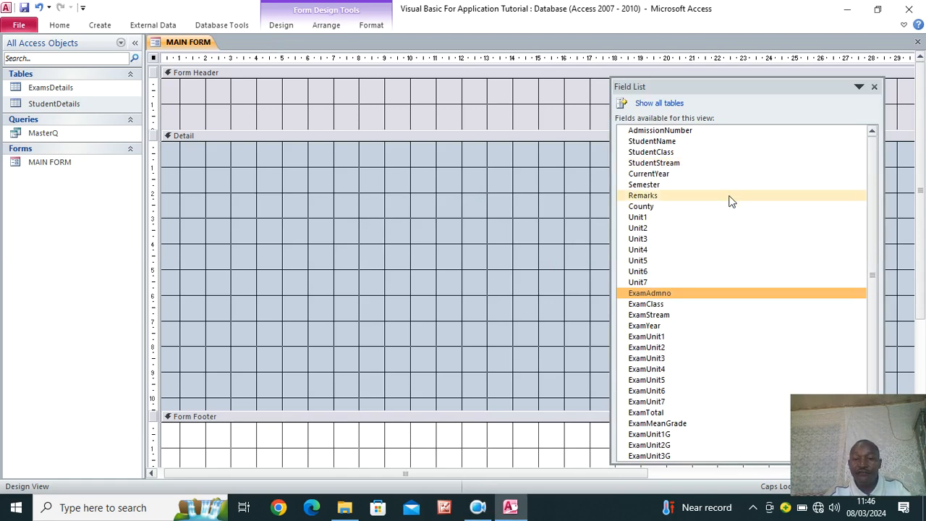
# Add fields AdmissionNumber through ExamUnit7G onto the Detail section, then close the Field List
pyautogui.click(280, 28)
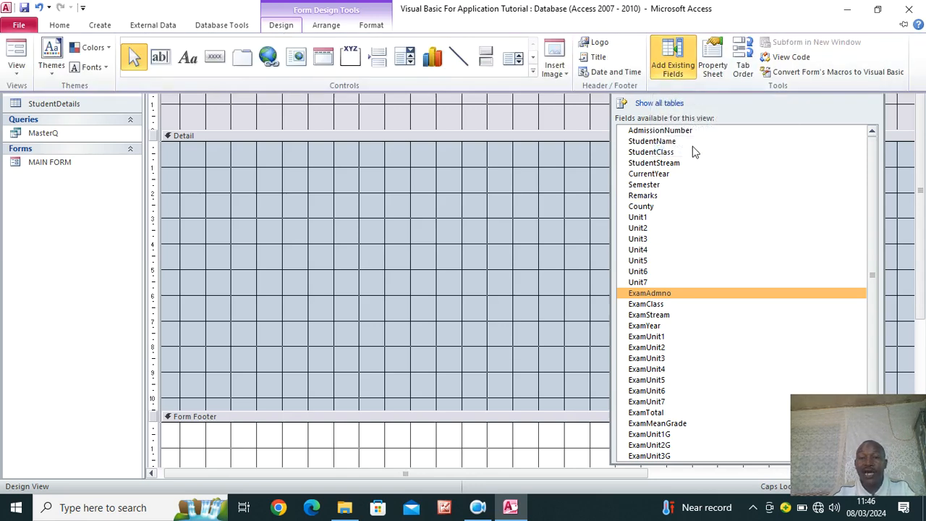
pyautogui.click(645, 132)
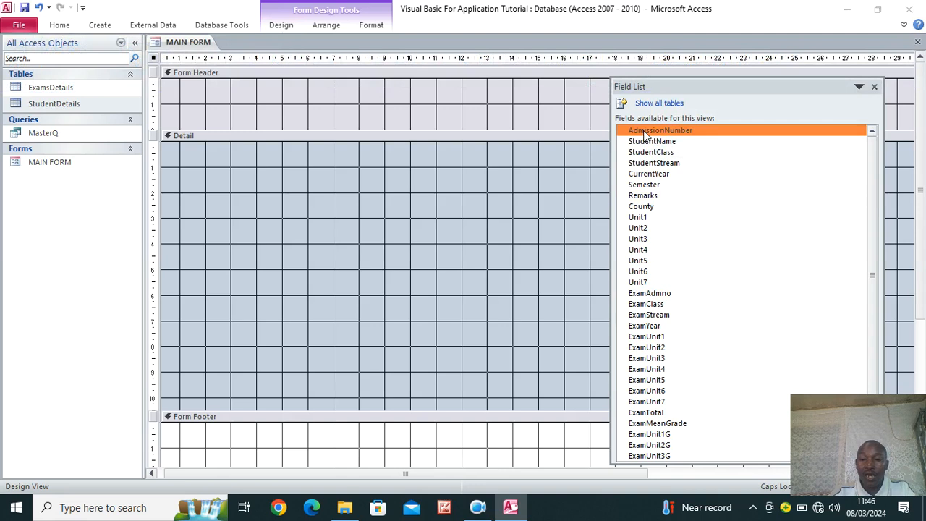
pyautogui.moveTo(775, 88); pyautogui.dragTo(790, 36)
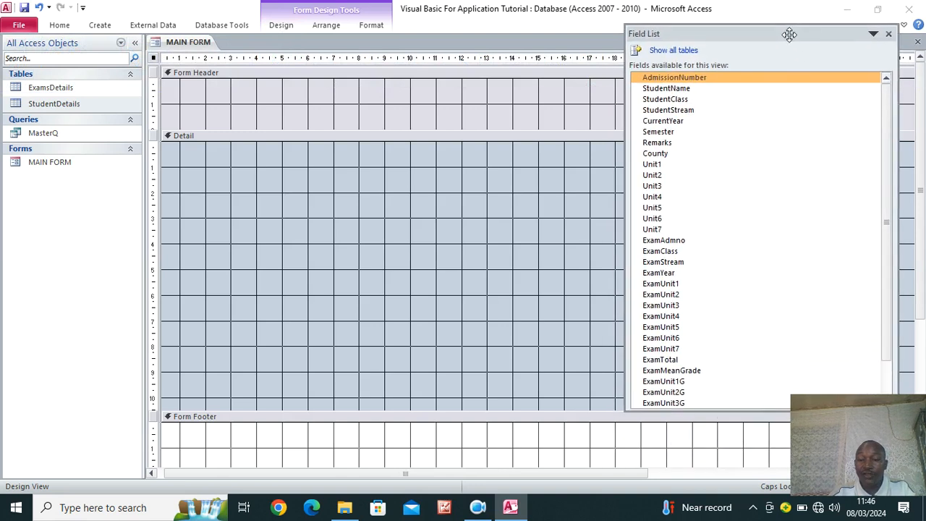
pyautogui.moveTo(702, 411); pyautogui.dragTo(713, 468)
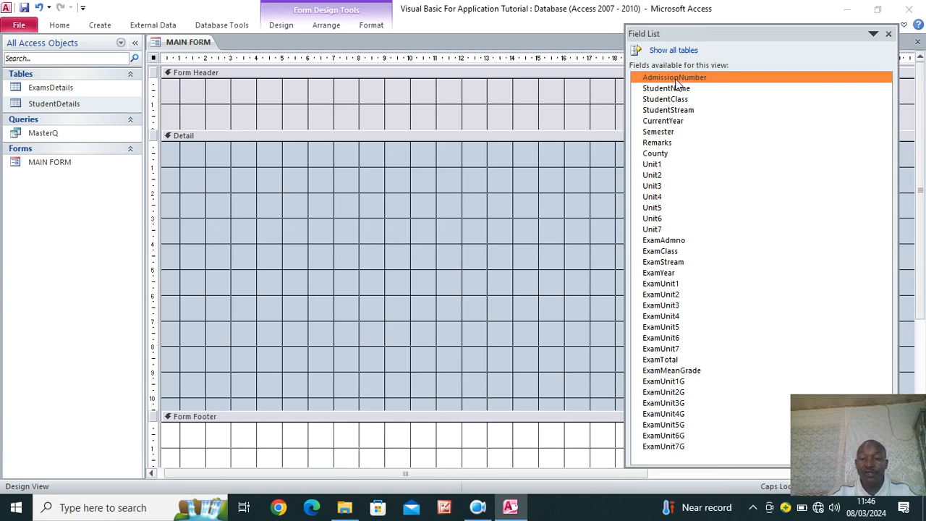
pyautogui.keyDown('shift'); pyautogui.click(666, 447); pyautogui.keyUp('shift')
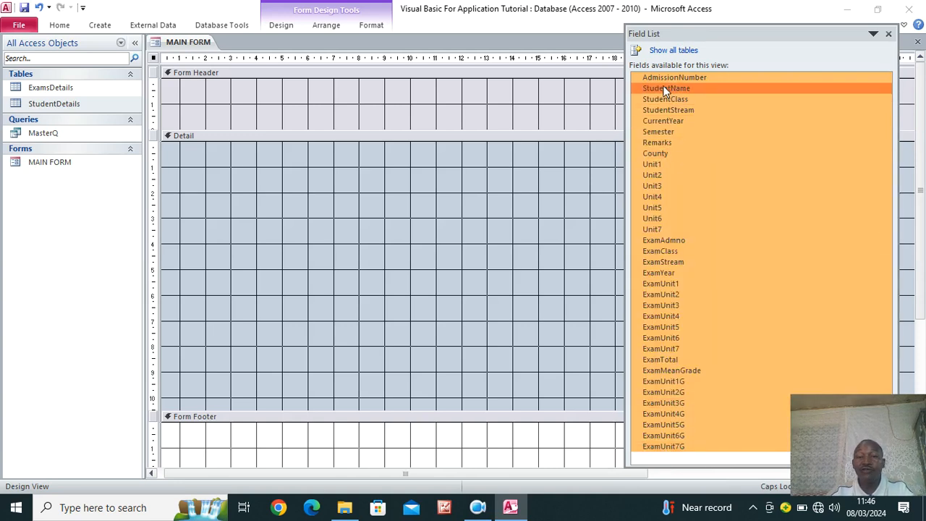
pyautogui.moveTo(666, 81); pyautogui.dragTo(360, 172)
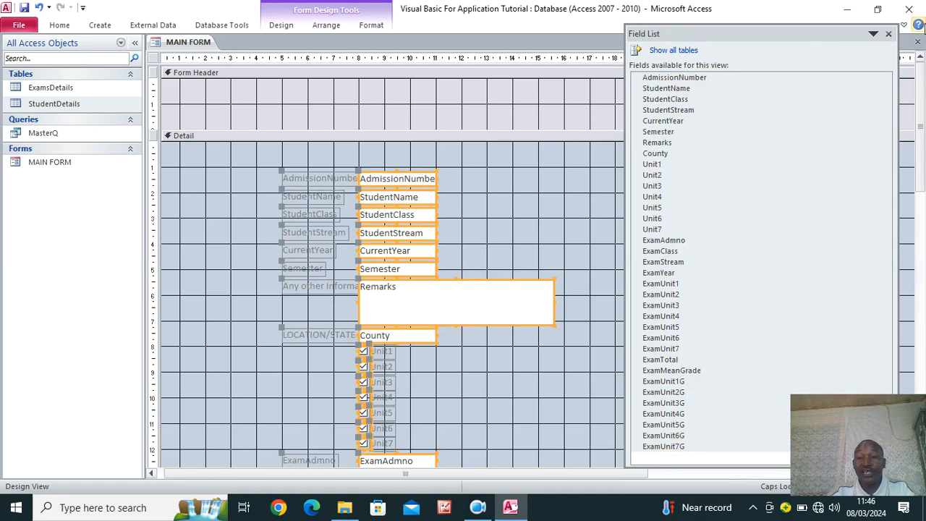
pyautogui.click(890, 34)
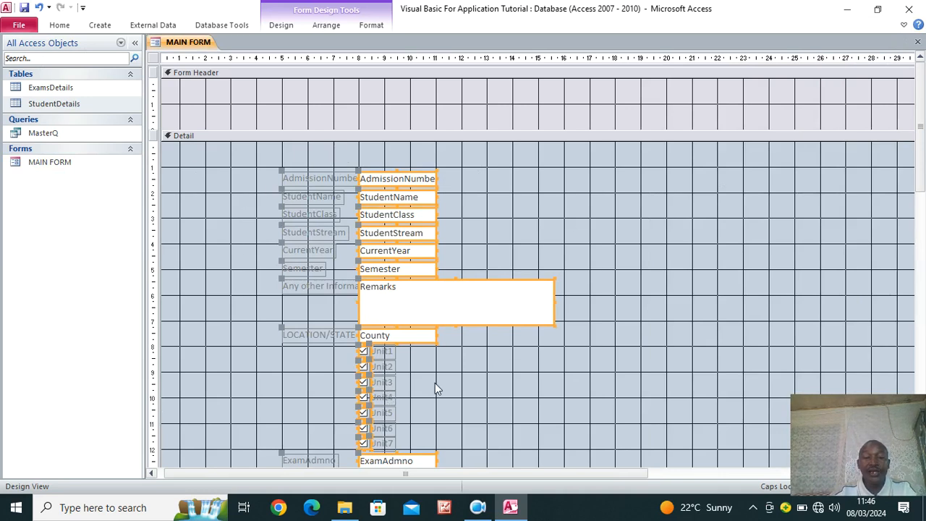
# Paste the AdmissionNumber label into the Form Header above Detail and retitle it 'AdmNO'
pyautogui.click(559, 233)
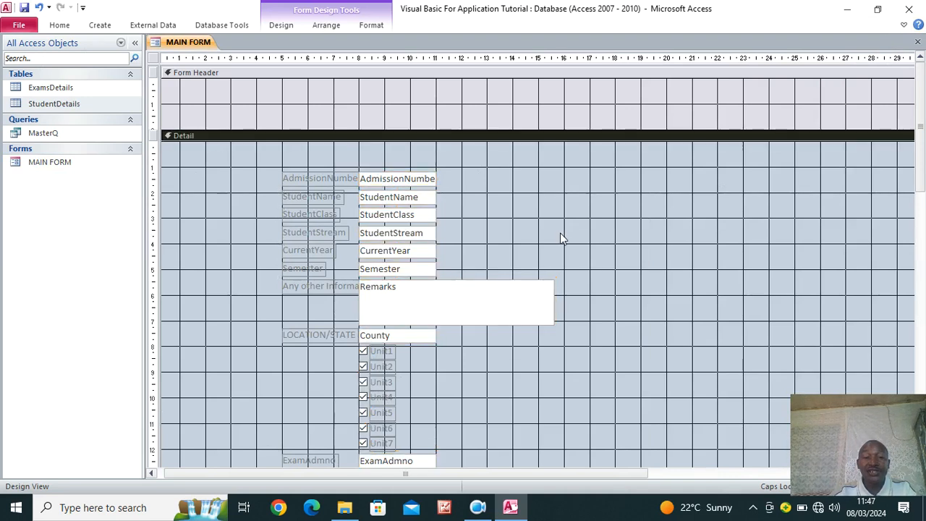
pyautogui.click(340, 181)
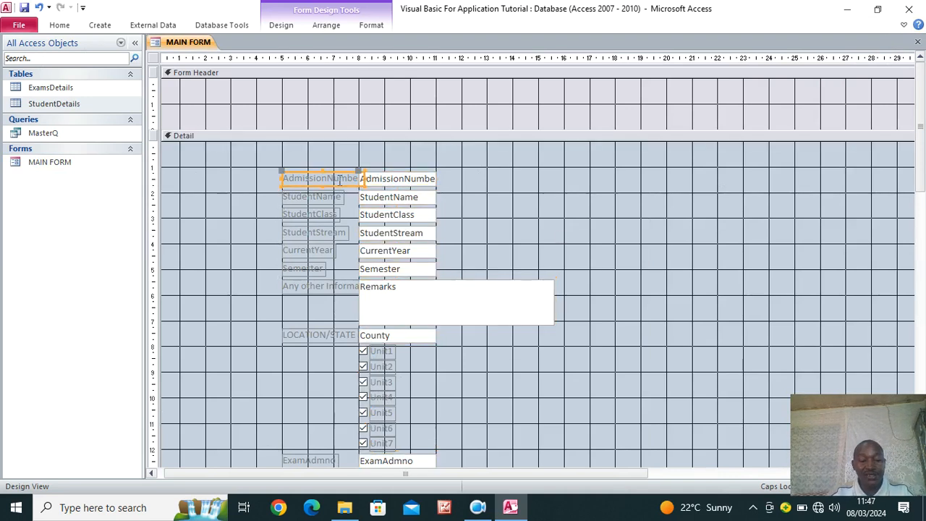
pyautogui.rightClick(192, 101)
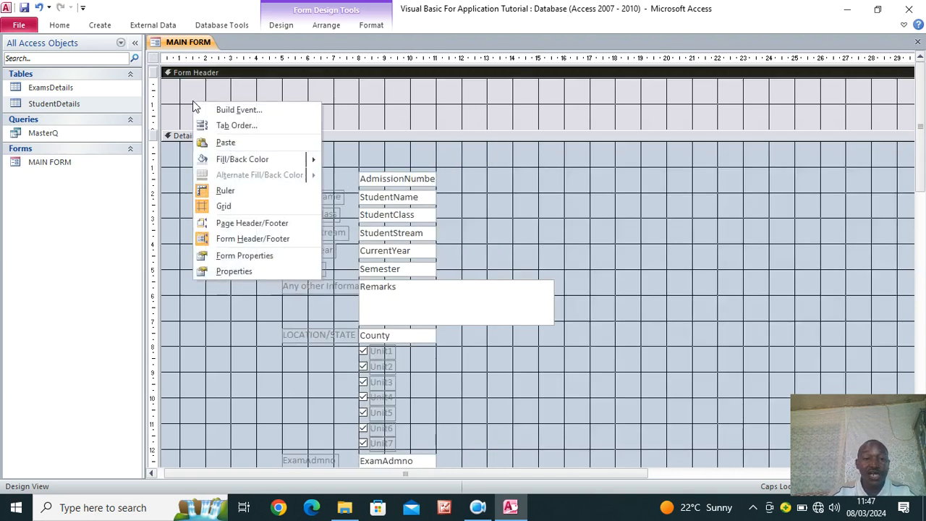
pyautogui.click(226, 144)
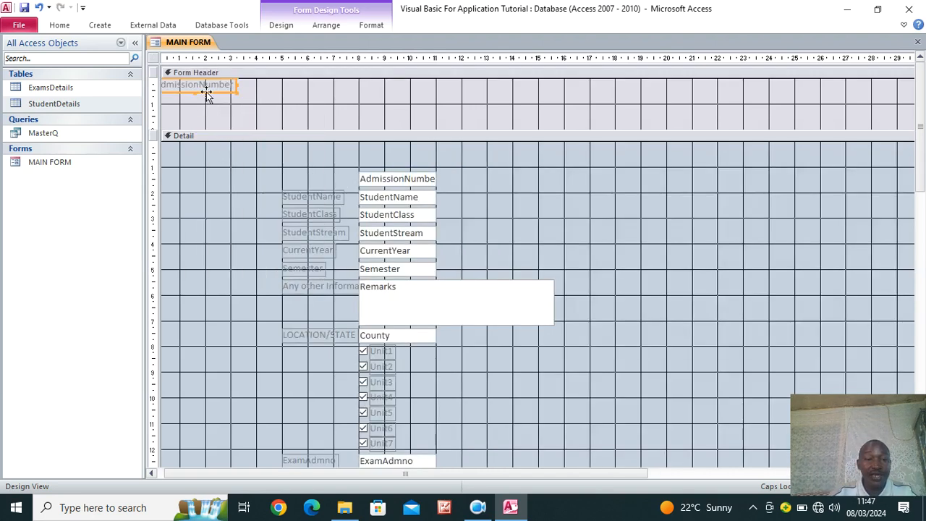
pyautogui.moveTo(206, 92); pyautogui.dragTo(208, 126)
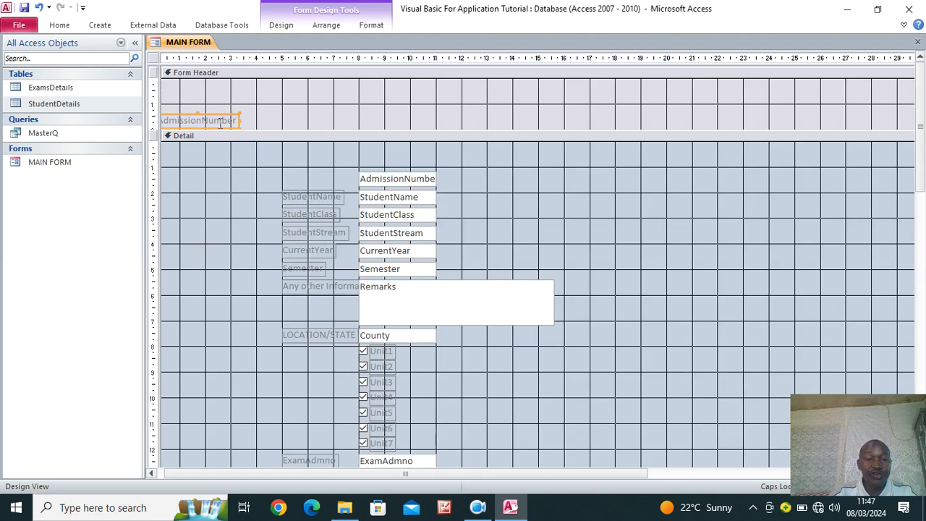
pyautogui.click(220, 122)
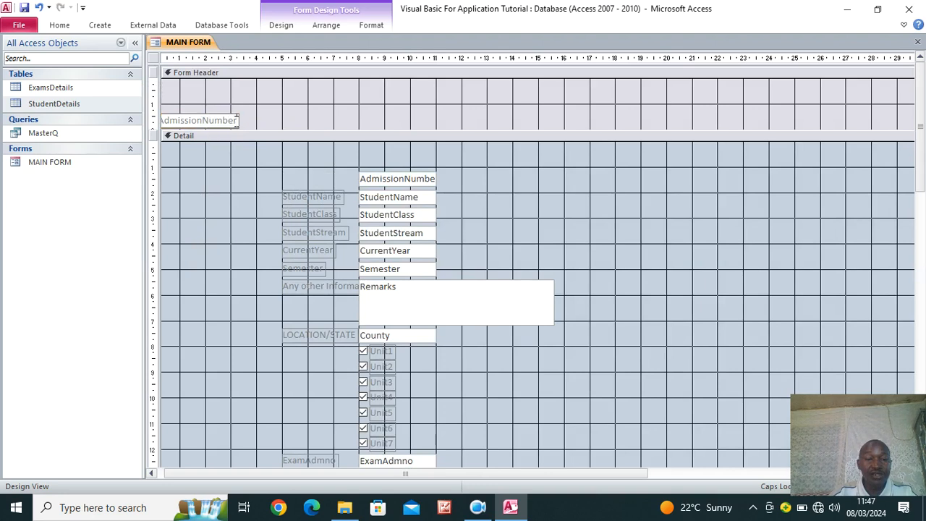
pyautogui.press('BackSpace')
pyautogui.press('BackSpace')
pyautogui.press('BackSpace')
pyautogui.press('BackSpace')
pyautogui.press('BackSpace')
pyautogui.press('BackSpace')
pyautogui.press('BackSpace')
pyautogui.press('BackSpace')
pyautogui.press('BackSpace')
pyautogui.press('BackSpace')
pyautogui.press('BackSpace')
pyautogui.press('BackSpace')
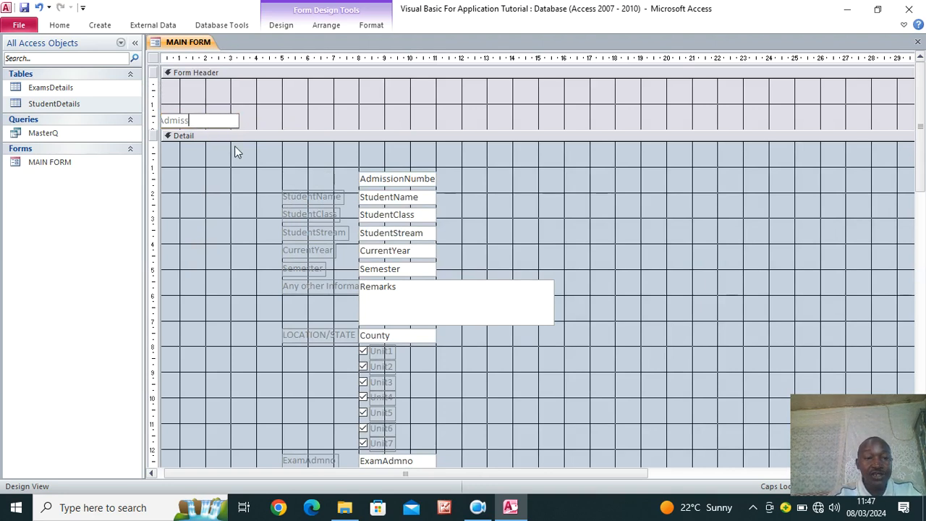
pyautogui.write('NO')
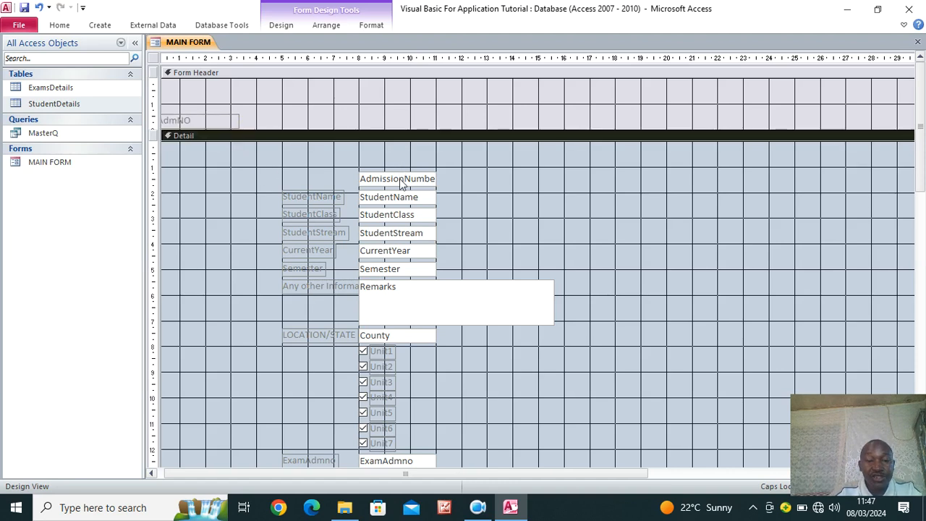
# Put AdmissionNumber and StudentName boxes top-left in Detail, with the StudentName label beside AdmNO
pyautogui.moveTo(402, 178); pyautogui.dragTo(205, 151)
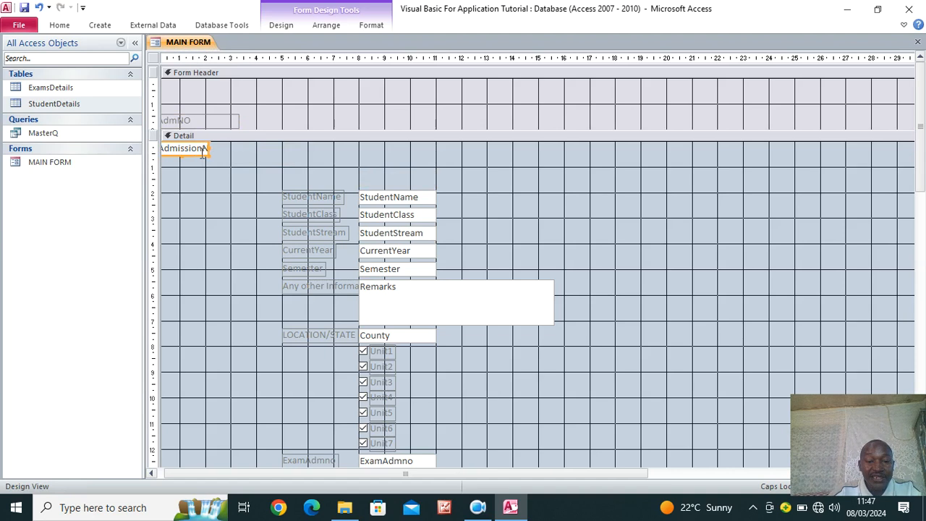
pyautogui.click(313, 197)
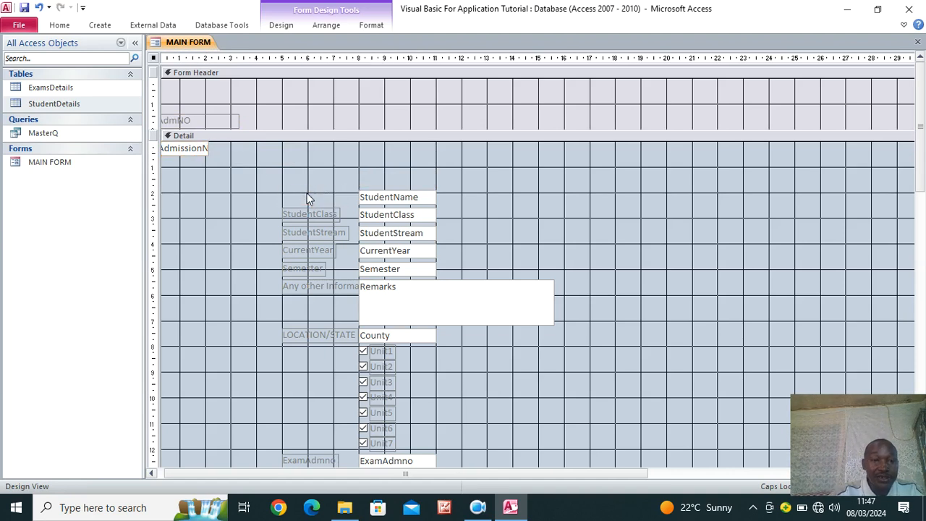
pyautogui.rightClick(286, 120)
pyautogui.click(319, 155)
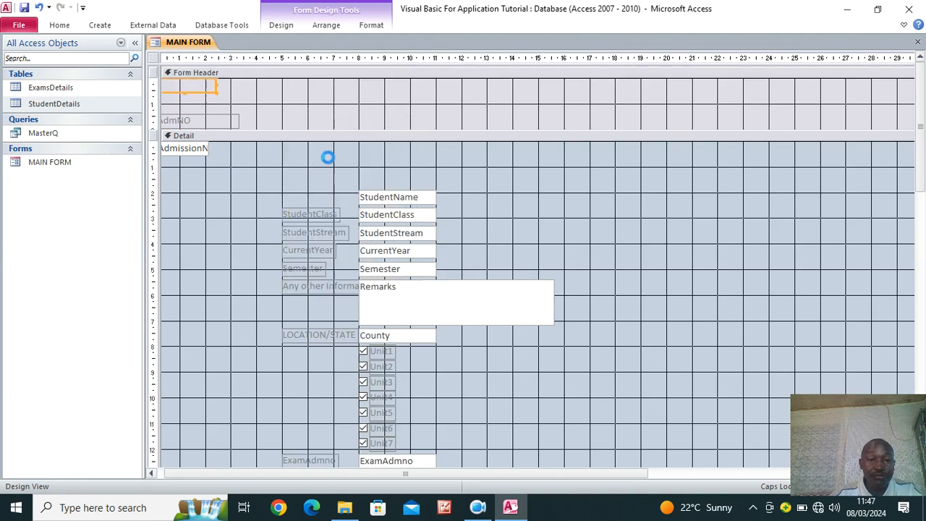
pyautogui.moveTo(194, 92); pyautogui.dragTo(274, 128)
pyautogui.moveTo(383, 186); pyautogui.dragTo(311, 149)
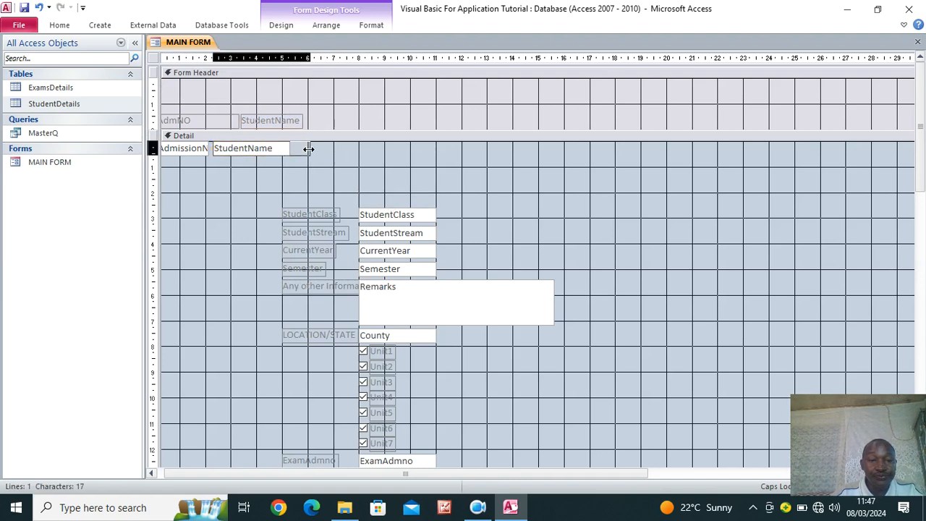
pyautogui.click(323, 217)
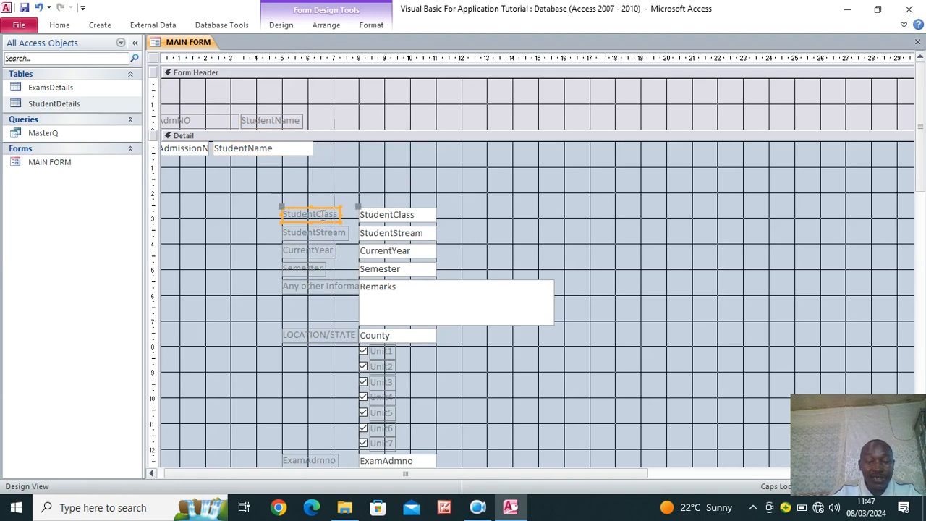
# Delete the StudentClass, StudentStream, CurrentYear, Semester, Any other Information and LOCATION/STATE labels
pyautogui.press('Delete')
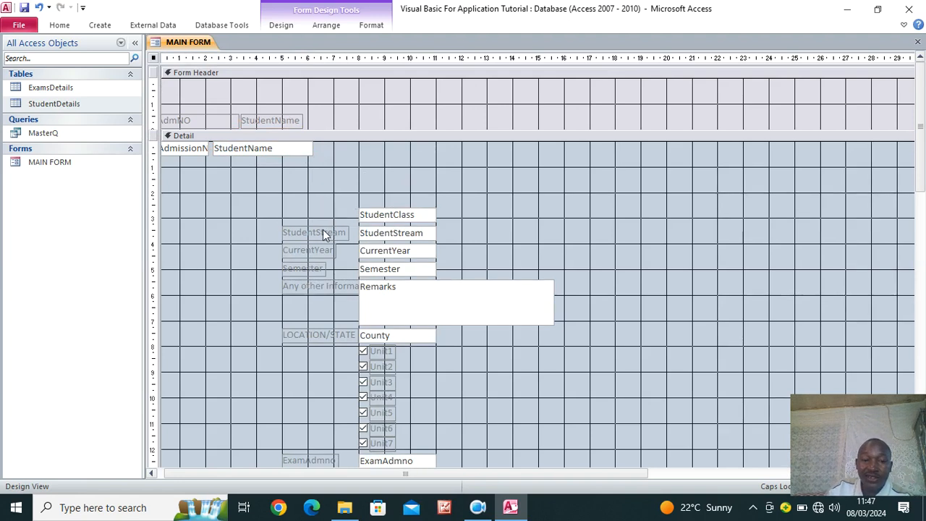
pyautogui.click(323, 230)
pyautogui.press('Delete')
pyautogui.click(321, 255)
pyautogui.press('Delete')
pyautogui.click(319, 272)
pyautogui.press('Delete')
pyautogui.click(314, 285)
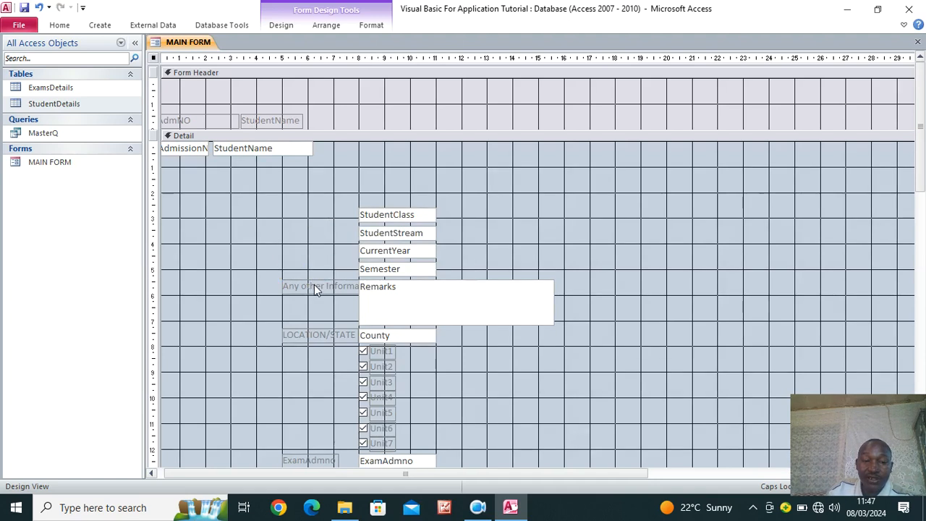
pyautogui.press('Delete')
pyautogui.click(318, 332)
pyautogui.press('Delete')
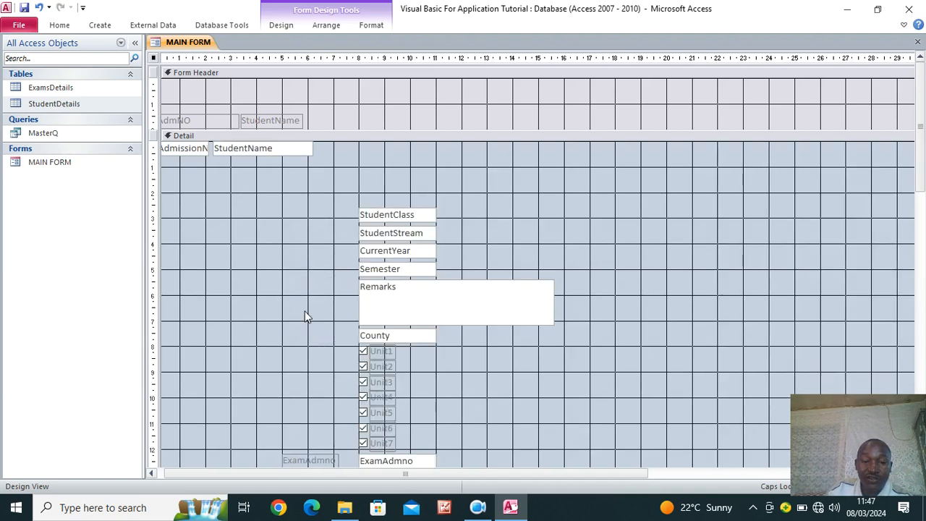
# Delete the Unit1, Unit3, Unit7 and Unit6 labels from Detail
pyautogui.click(386, 352)
pyautogui.press('Delete')
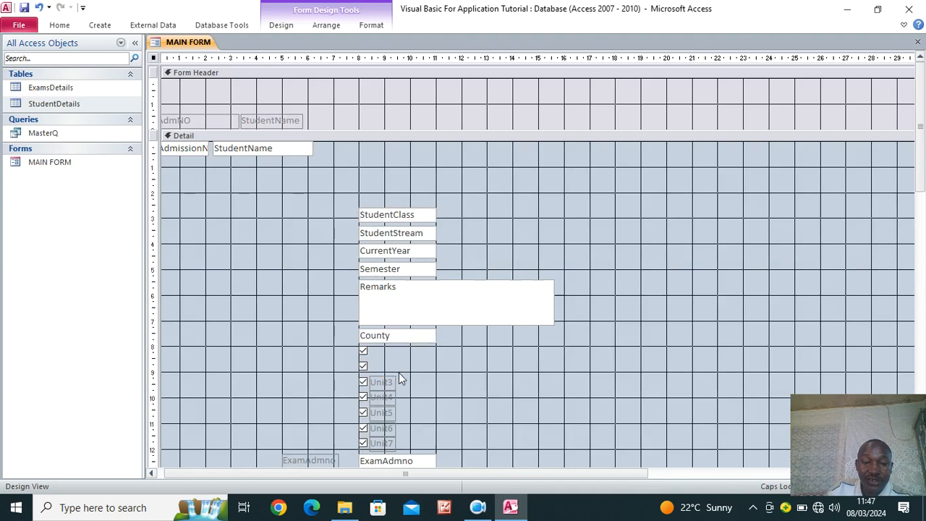
pyautogui.click(389, 380)
pyautogui.press('Delete')
pyautogui.press('Delete')
pyautogui.click(393, 413)
pyautogui.click(392, 443)
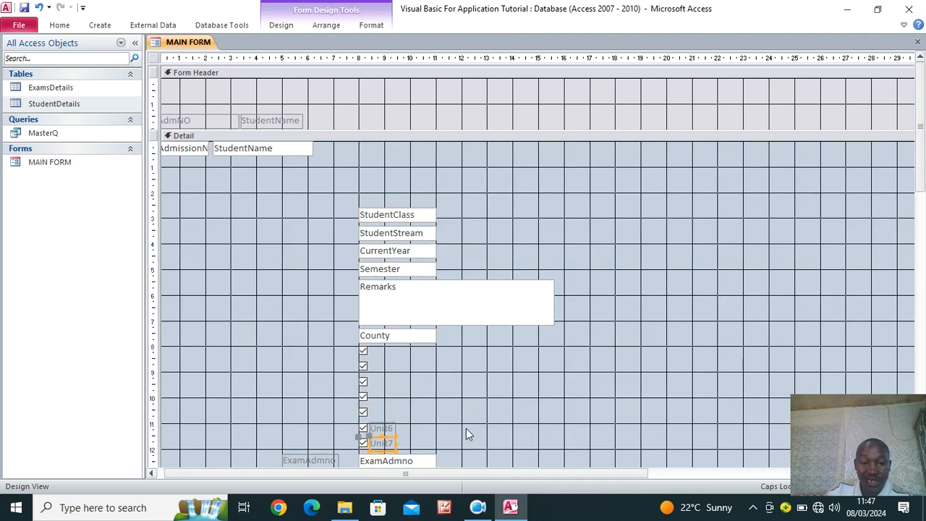
pyautogui.press('Delete')
pyautogui.click(387, 428)
pyautogui.press('Delete')
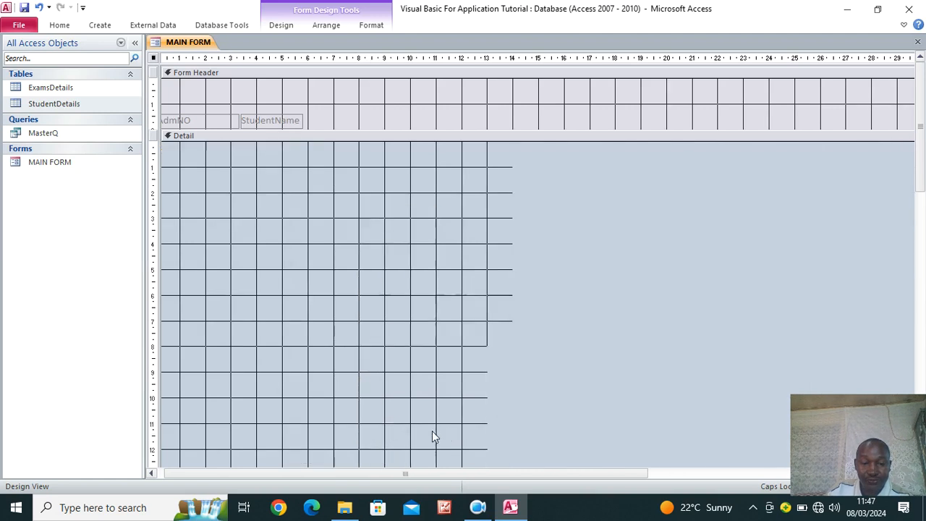
# Remove the whole column of ExamAdmno through ExamUnit7G labels, keeping only their boxes
pyautogui.scroll(-5, 448, 366)
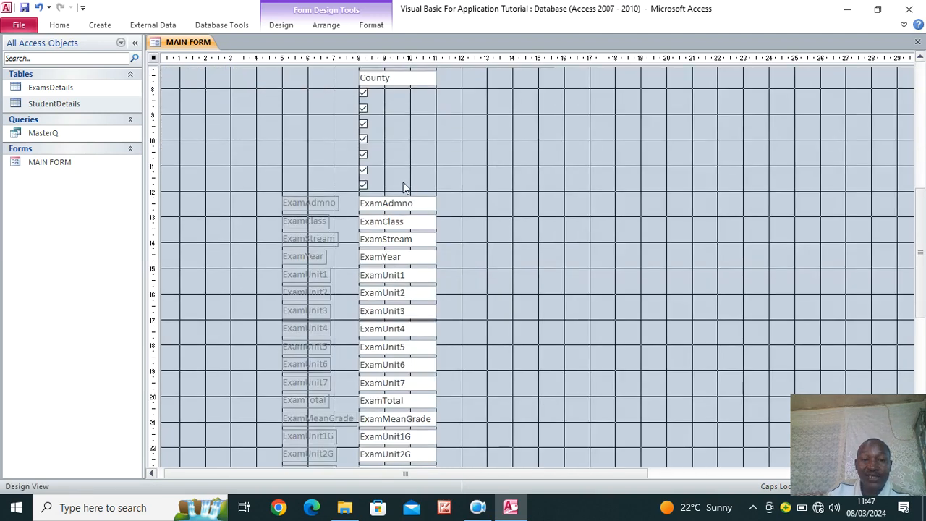
pyautogui.scroll(-3, 345, 211)
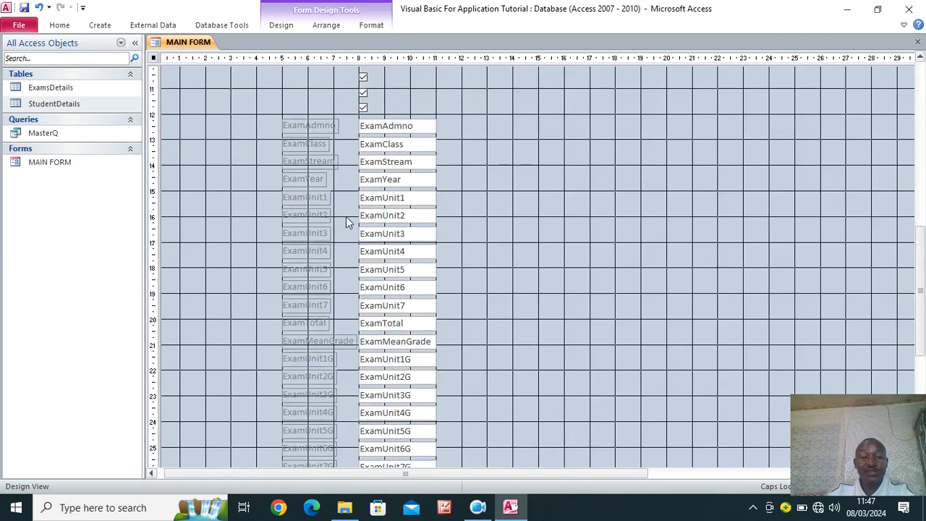
pyautogui.scroll(-3, 410, 326)
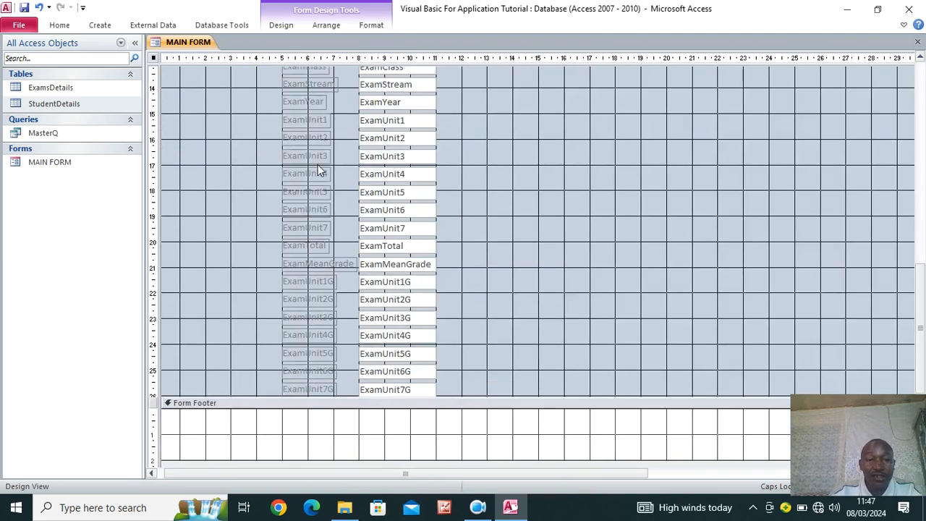
pyautogui.scroll(1, 266, 197)
pyautogui.scroll(2, 228, 170)
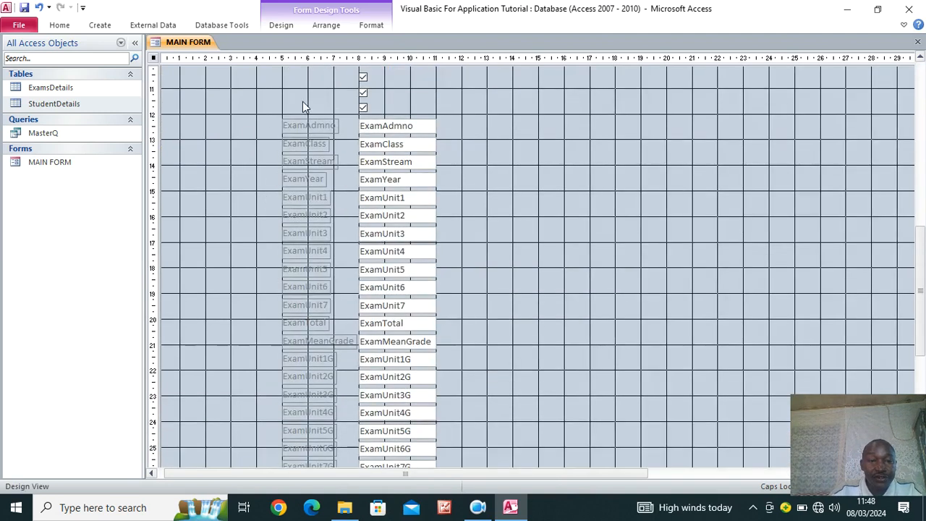
pyautogui.moveTo(303, 102); pyautogui.dragTo(309, 467)
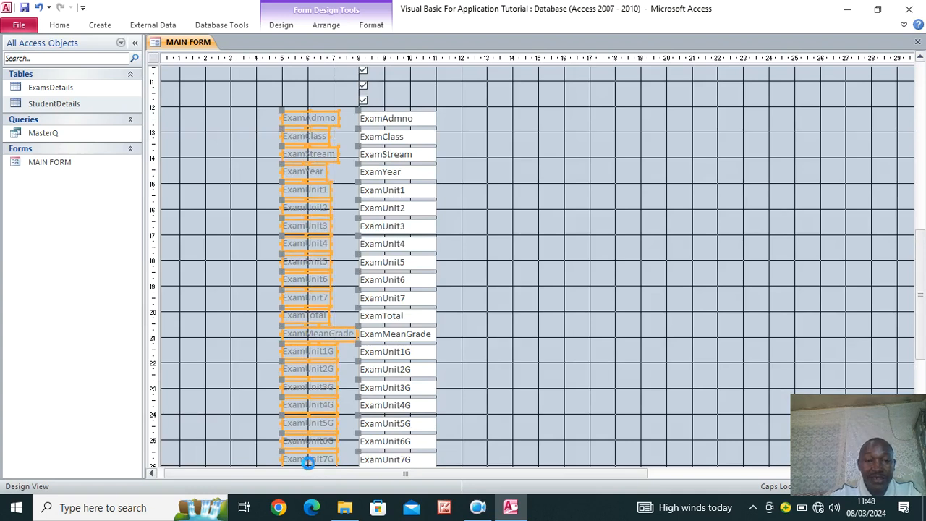
pyautogui.press('Delete')
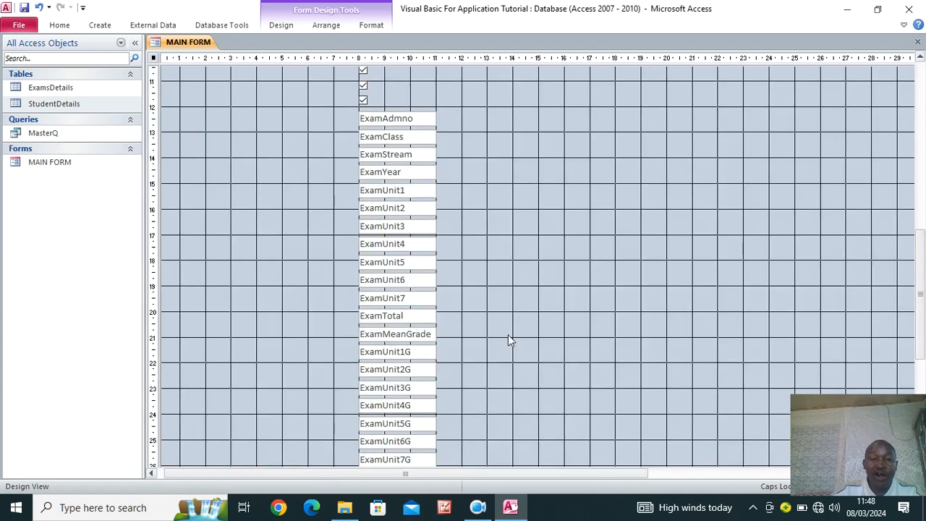
pyautogui.scroll(10, 508, 340)
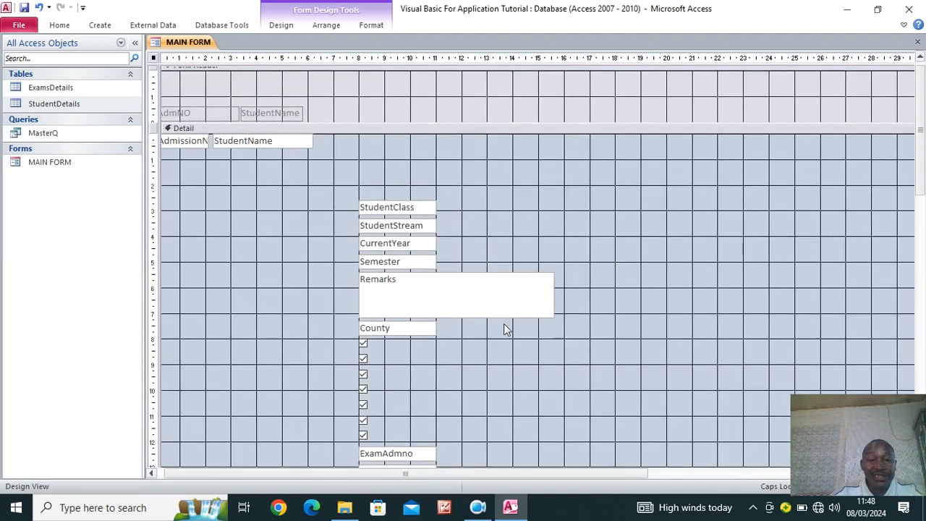
# Move StudentClass, CurrentYear and Semester into Detail's top row and delete the Remarks box
pyautogui.moveTo(382, 209); pyautogui.dragTo(347, 140)
pyautogui.moveTo(403, 233); pyautogui.dragTo(380, 139)
pyautogui.click(409, 239)
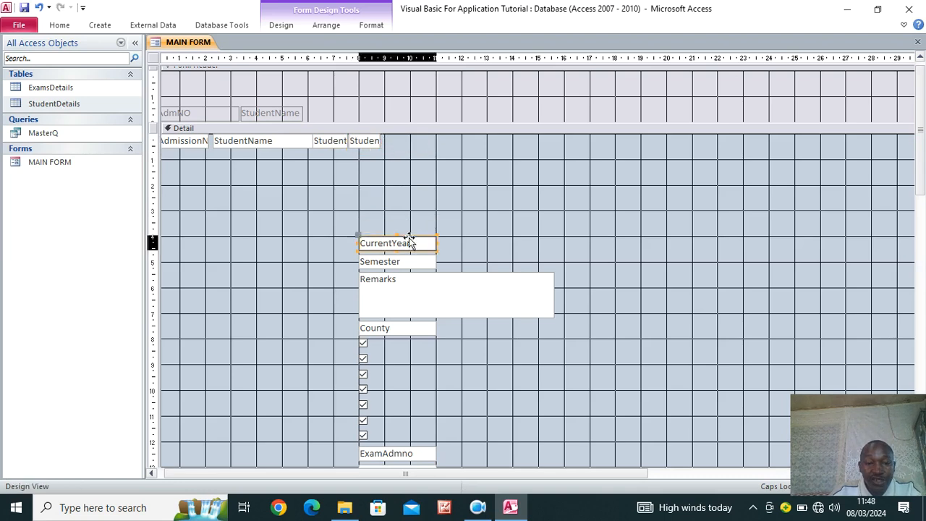
pyautogui.moveTo(409, 237); pyautogui.dragTo(427, 139)
pyautogui.moveTo(398, 262); pyautogui.dragTo(485, 140)
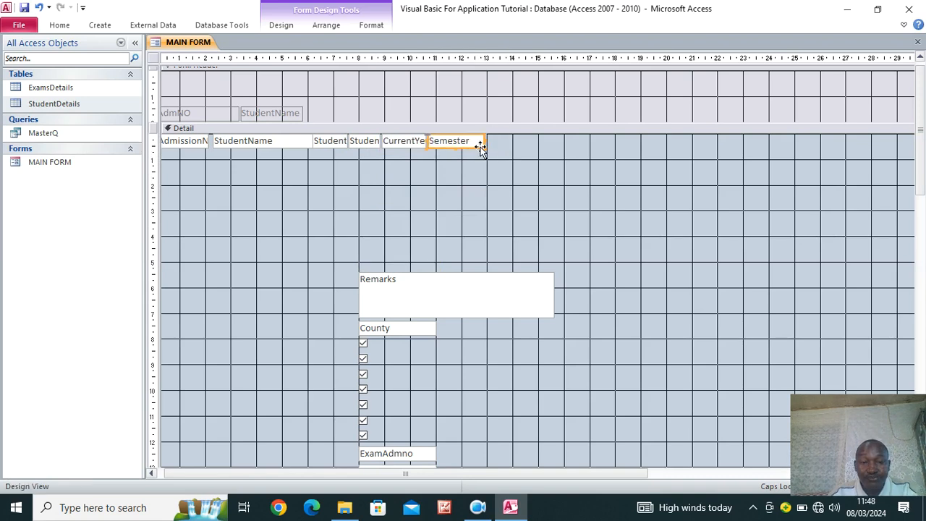
pyautogui.click(435, 282)
pyautogui.press('Delete')
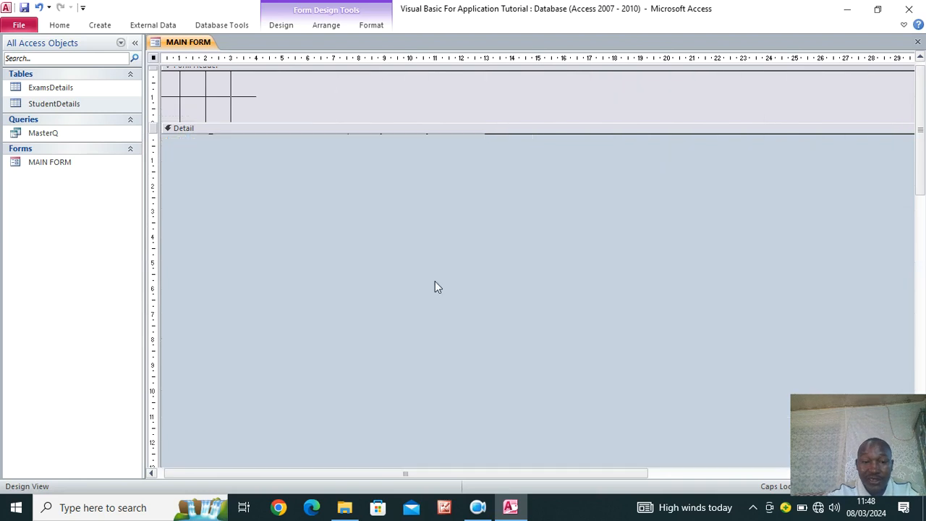
# Delete the County box and the seven checkboxes from the Detail section
pyautogui.click(420, 330)
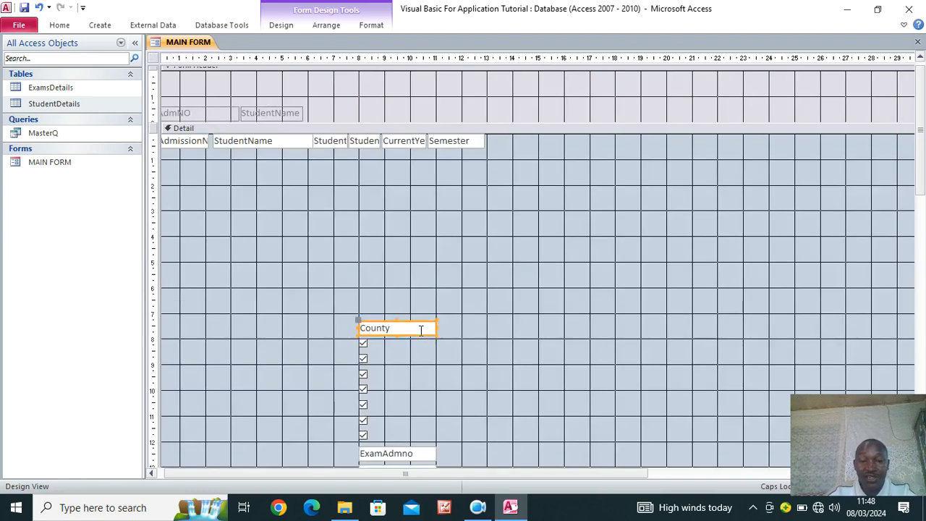
pyautogui.press('Delete')
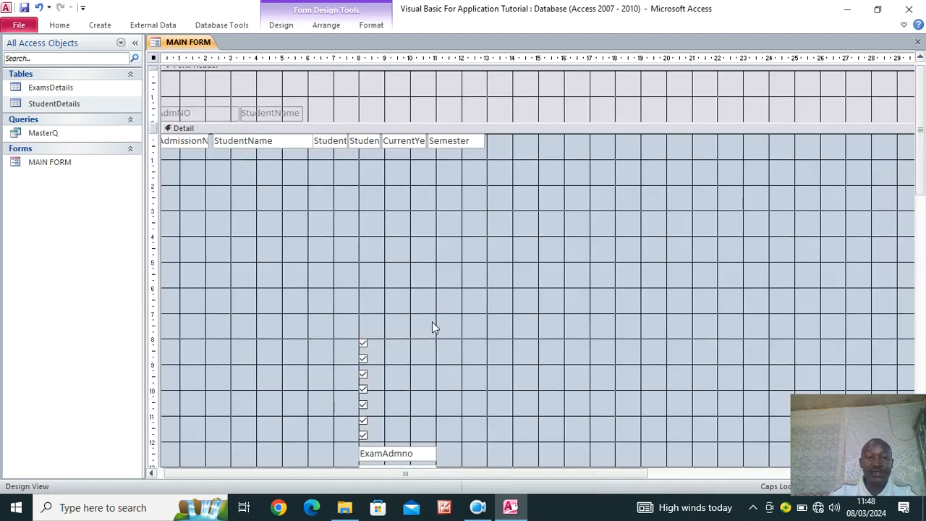
pyautogui.scroll(-3, 428, 322)
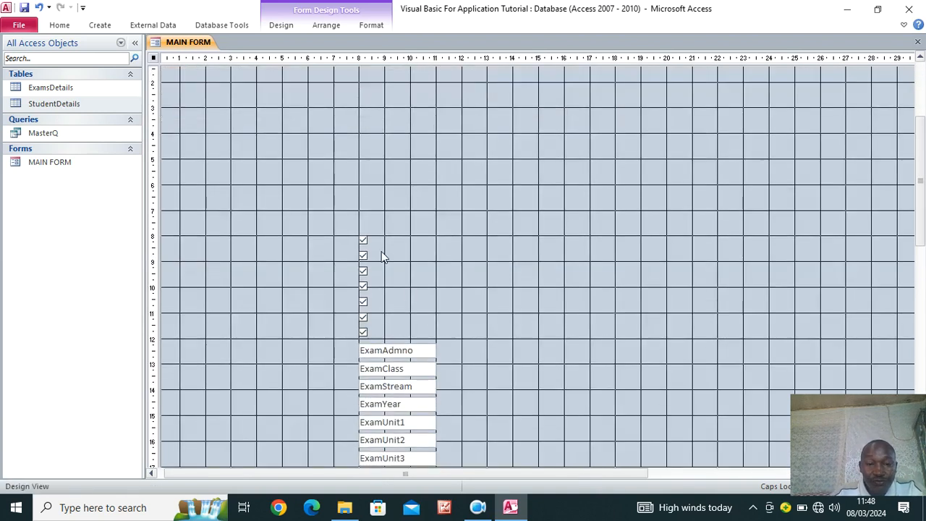
pyautogui.moveTo(377, 236); pyautogui.dragTo(356, 330)
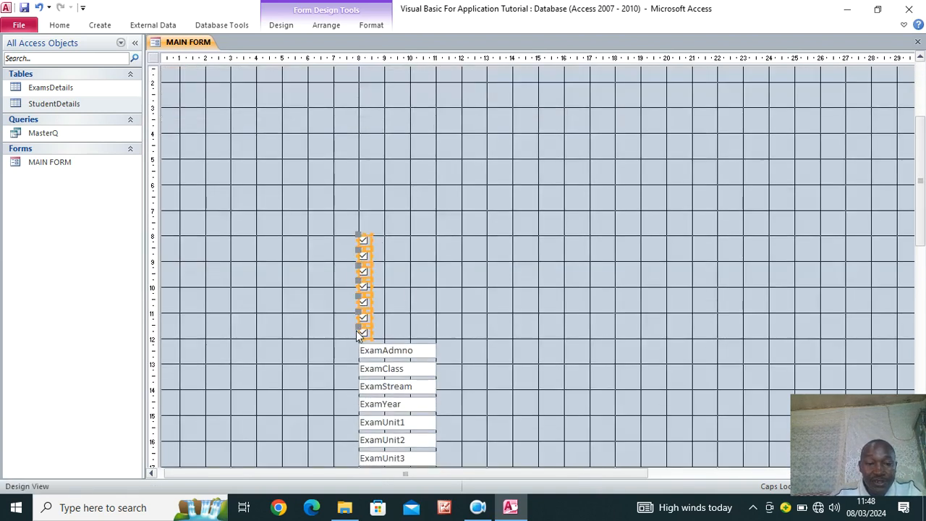
pyautogui.moveTo(367, 286); pyautogui.dragTo(462, 133)
pyautogui.scroll(3, 517, 307)
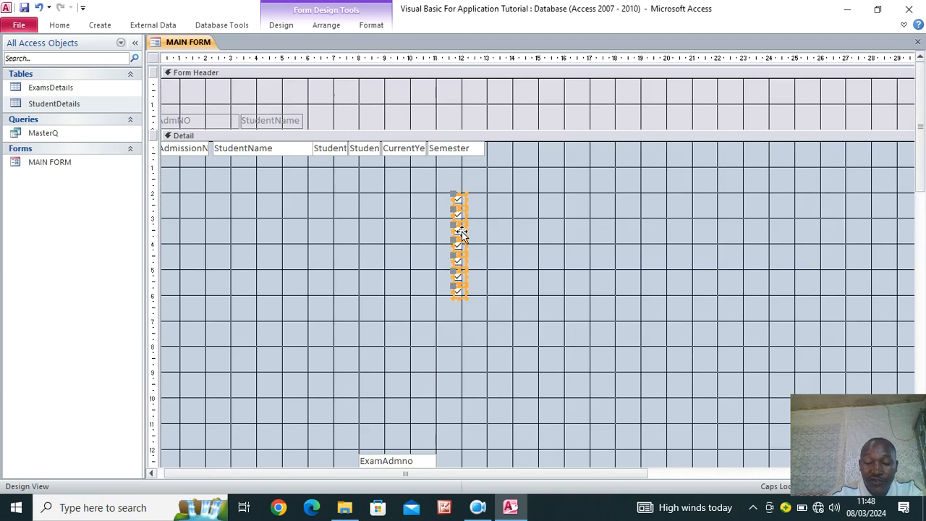
pyautogui.press('Delete')
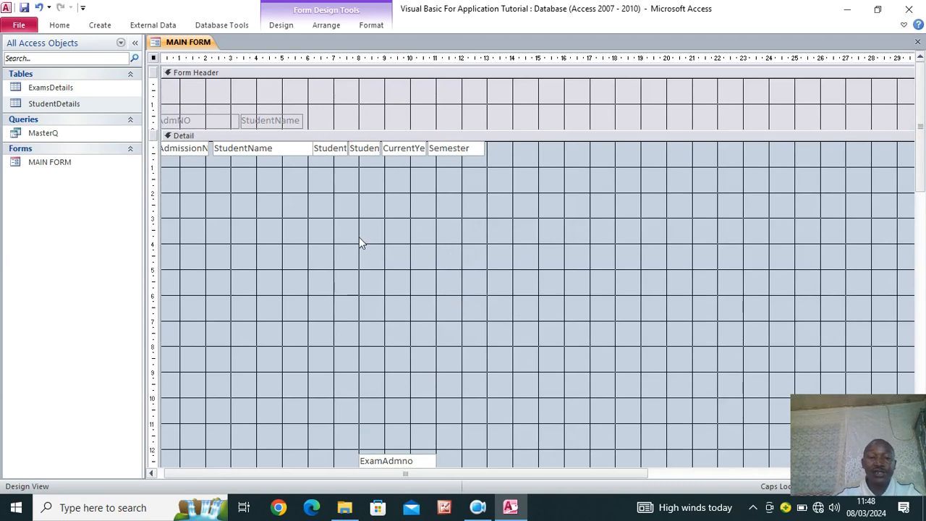
# Select the exam field column, ExamAdmno through ExamUnit6G, and drag it upward
pyautogui.scroll(-10, 359, 236)
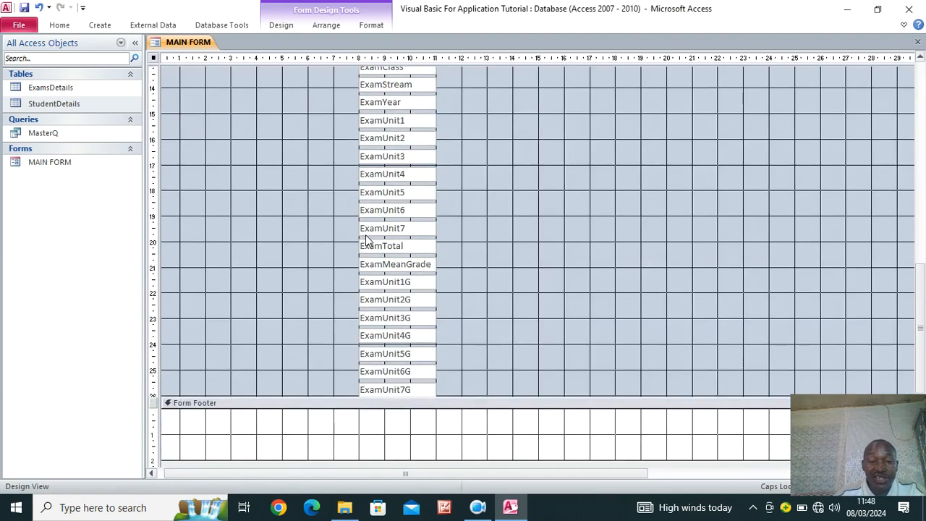
pyautogui.scroll(3, 409, 188)
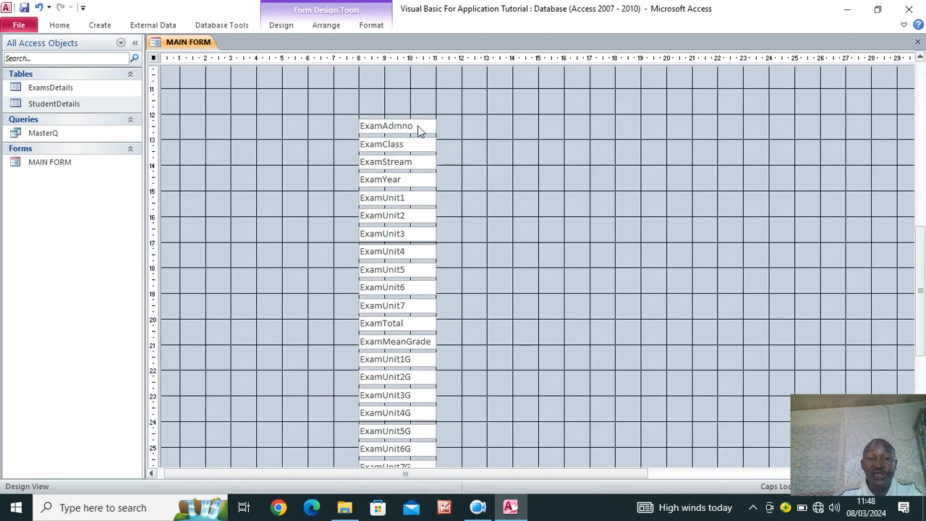
pyautogui.moveTo(407, 94); pyautogui.dragTo(403, 464)
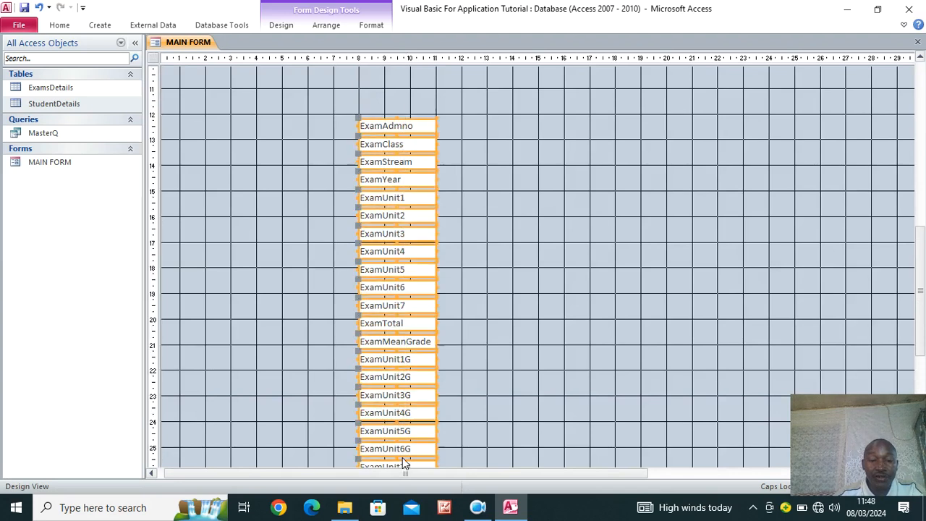
pyautogui.scroll(9, 482, 261)
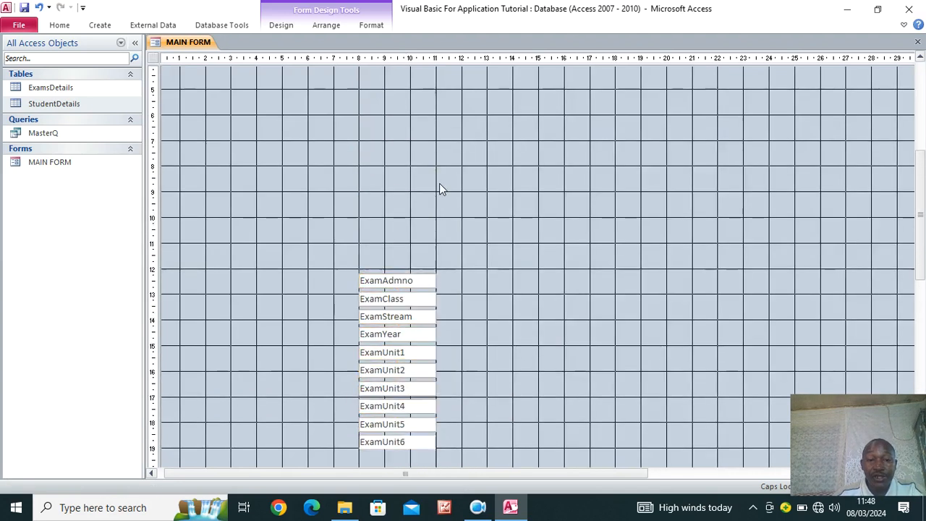
pyautogui.scroll(3, 423, 289)
pyautogui.moveTo(405, 441); pyautogui.dragTo(547, 193)
# Place ExamAdmno under AdmissionNo and ExamClass under StudentClass, narrowing ExamAdmno to match
pyautogui.click(653, 226)
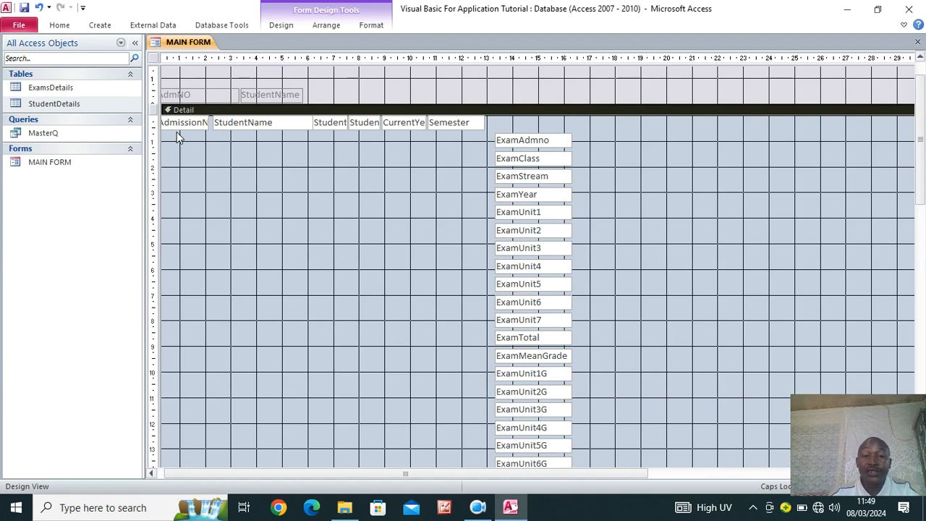
pyautogui.moveTo(533, 143); pyautogui.dragTo(187, 149)
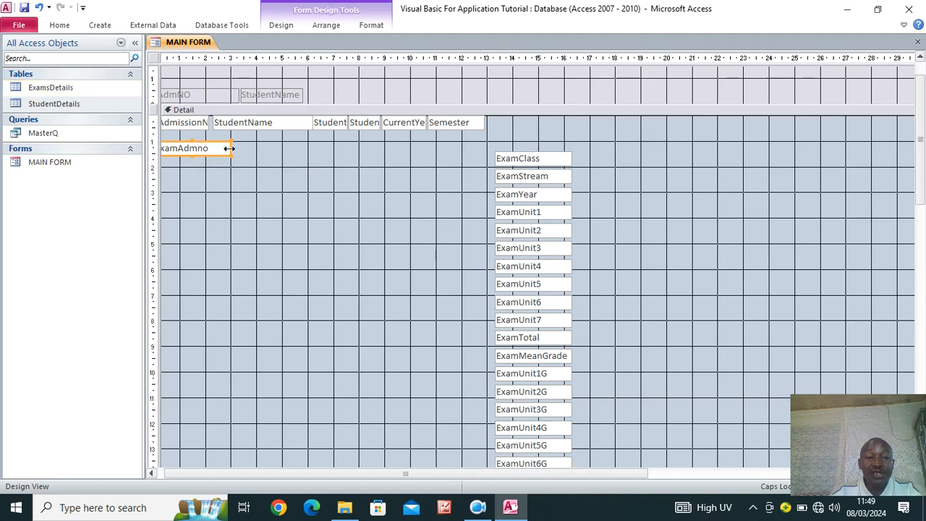
pyautogui.moveTo(229, 148); pyautogui.dragTo(205, 161)
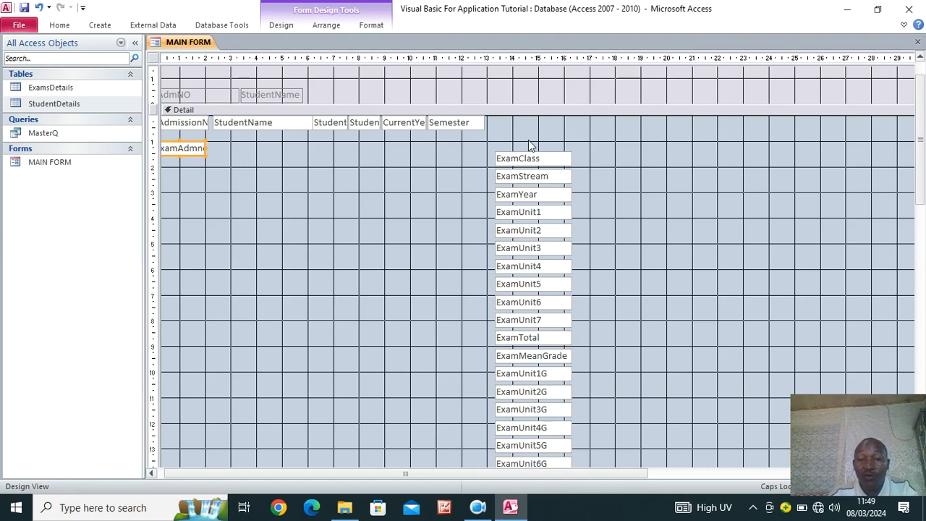
pyautogui.moveTo(528, 163); pyautogui.dragTo(363, 181)
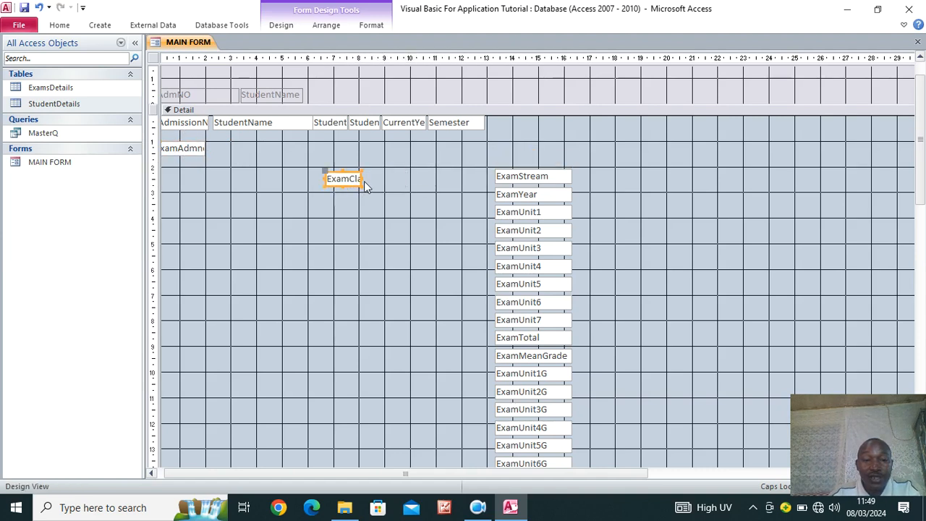
pyautogui.moveTo(345, 184); pyautogui.dragTo(329, 154)
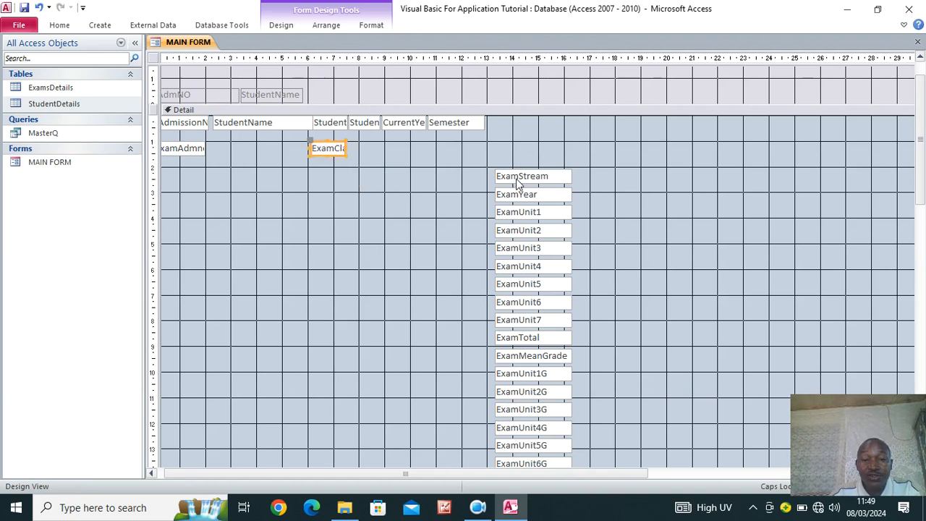
# Place a narrowed ExamStream under StudentStream and ExamYear under CurrentYear
pyautogui.moveTo(516, 177); pyautogui.dragTo(364, 182)
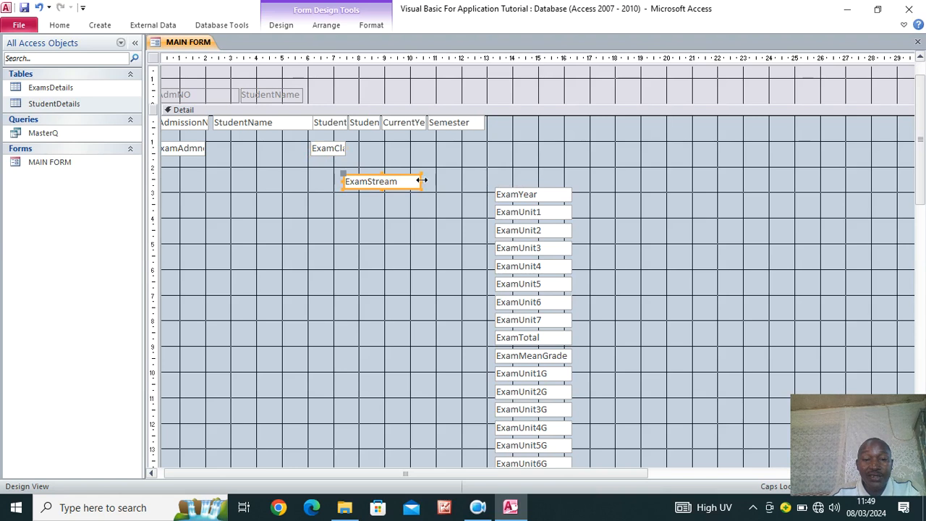
pyautogui.moveTo(420, 181); pyautogui.dragTo(382, 154)
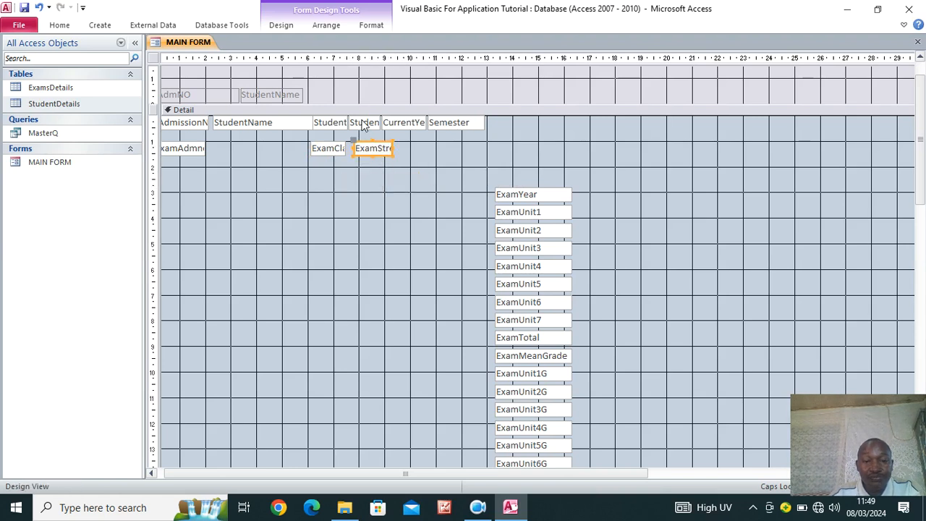
pyautogui.moveTo(542, 194); pyautogui.dragTo(437, 155)
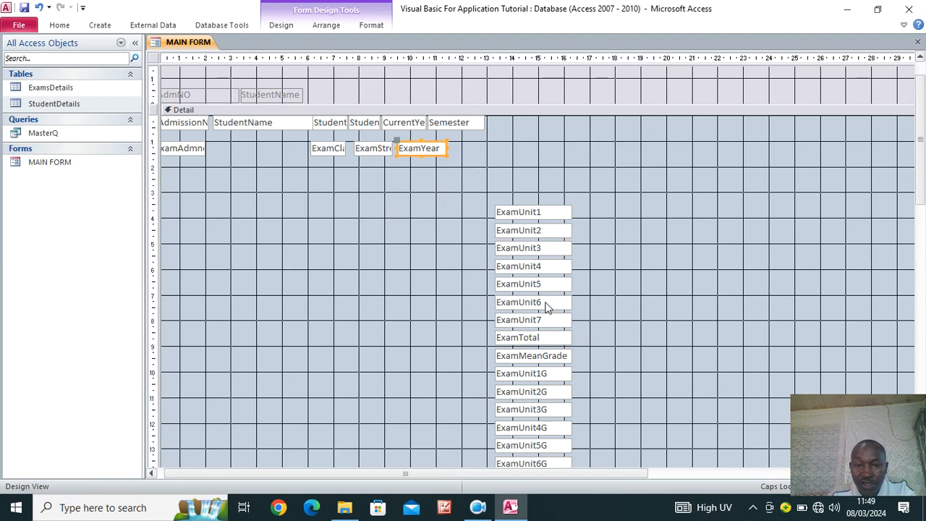
pyautogui.scroll(-3, 550, 311)
pyautogui.scroll(3, 548, 308)
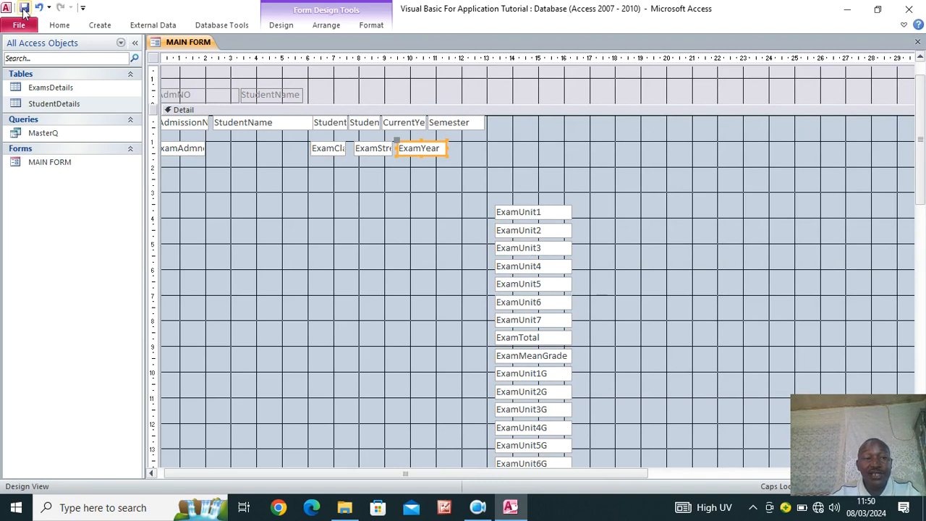
# Insert a Text field ExamSemester above ExamYear in ExamsDetails' design, then close the table
pyautogui.rightClick(69, 90)
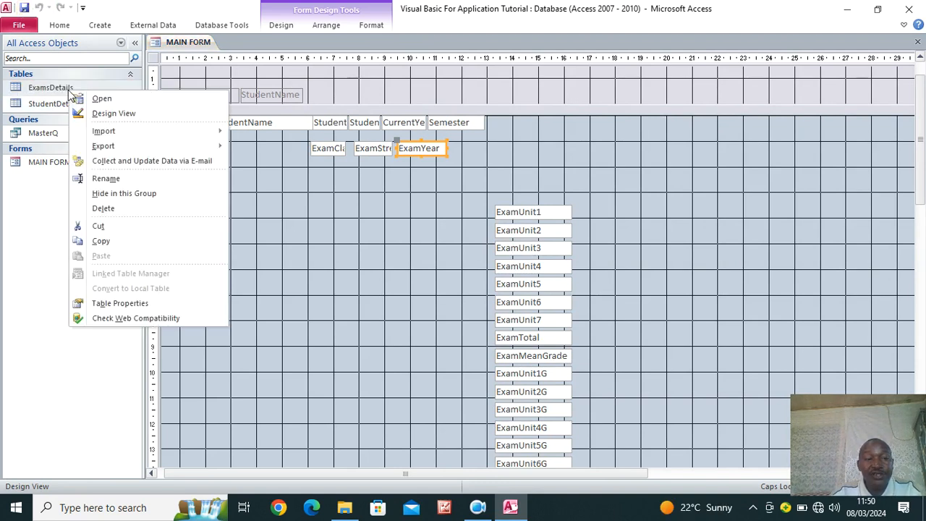
pyautogui.click(131, 115)
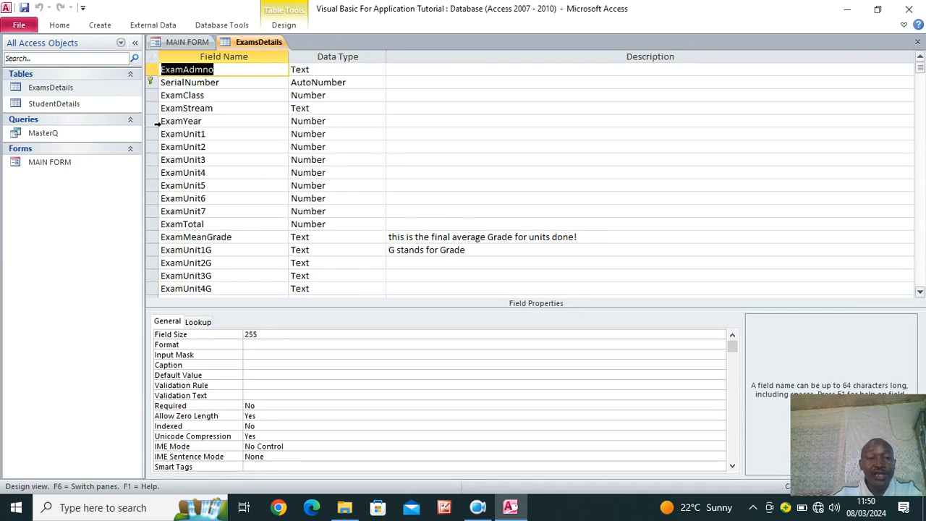
pyautogui.rightClick(152, 121)
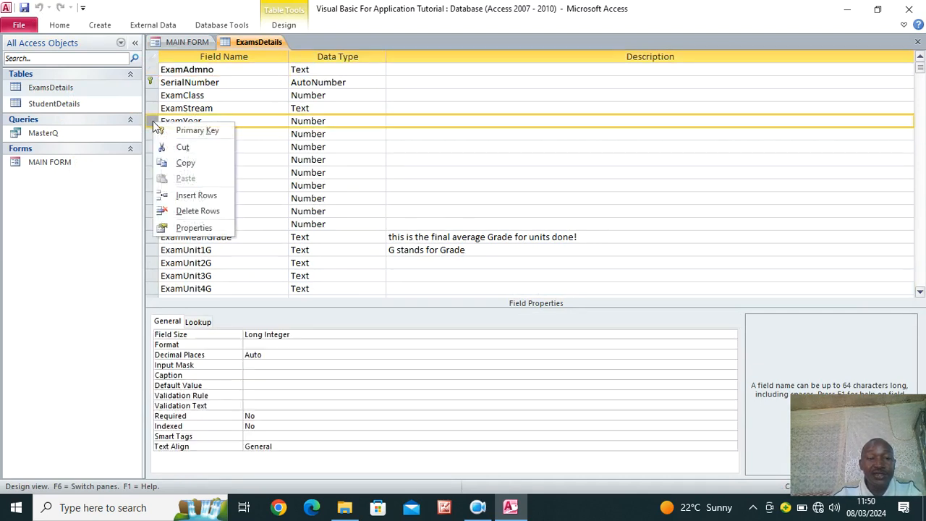
pyautogui.click(210, 197)
pyautogui.click(196, 122)
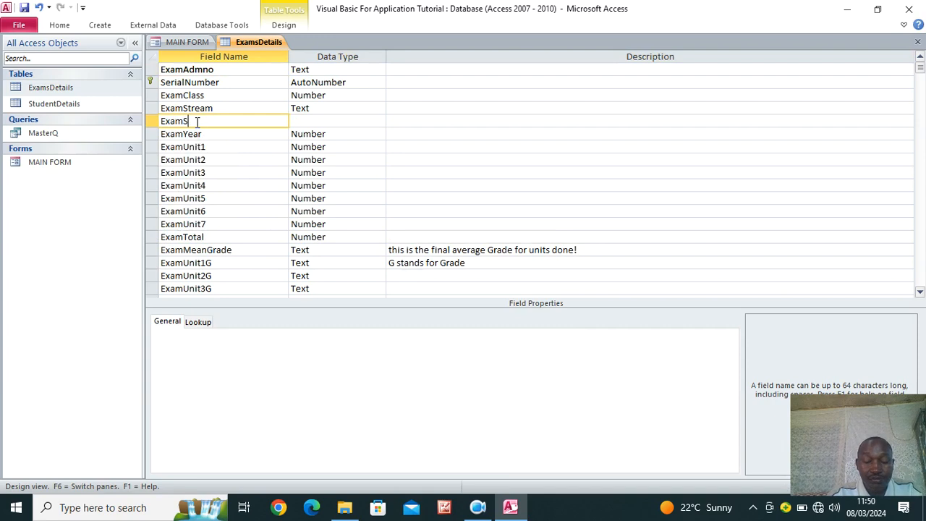
pyautogui.write('ExamSeme')
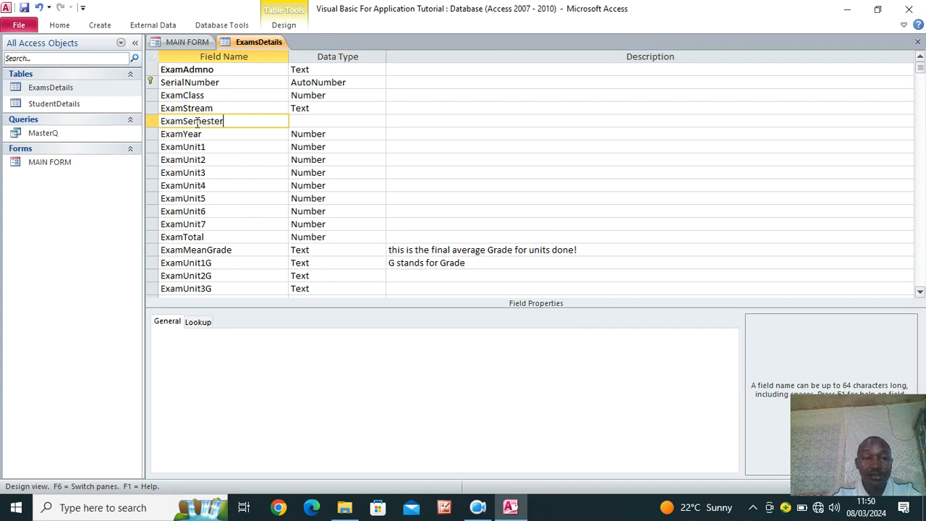
pyautogui.write('ster')
pyautogui.click(312, 123)
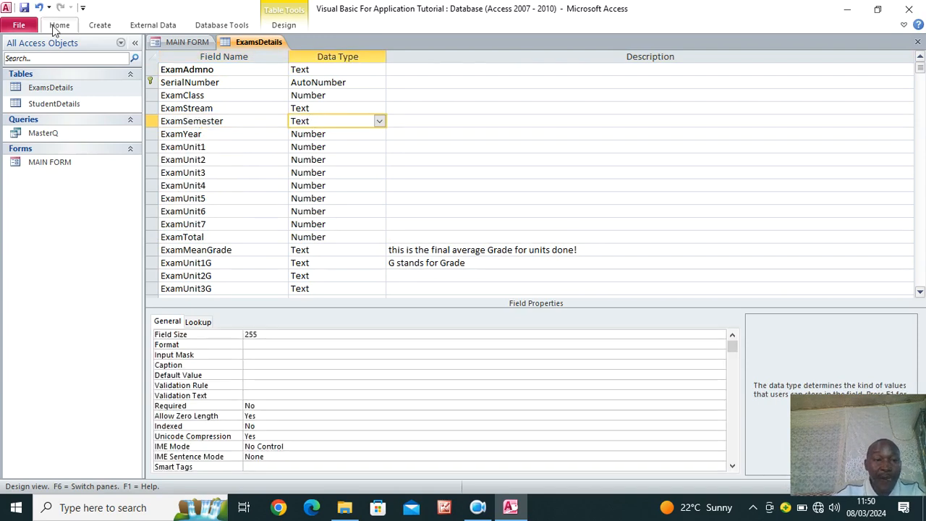
pyautogui.rightClick(242, 41)
pyautogui.click(281, 62)
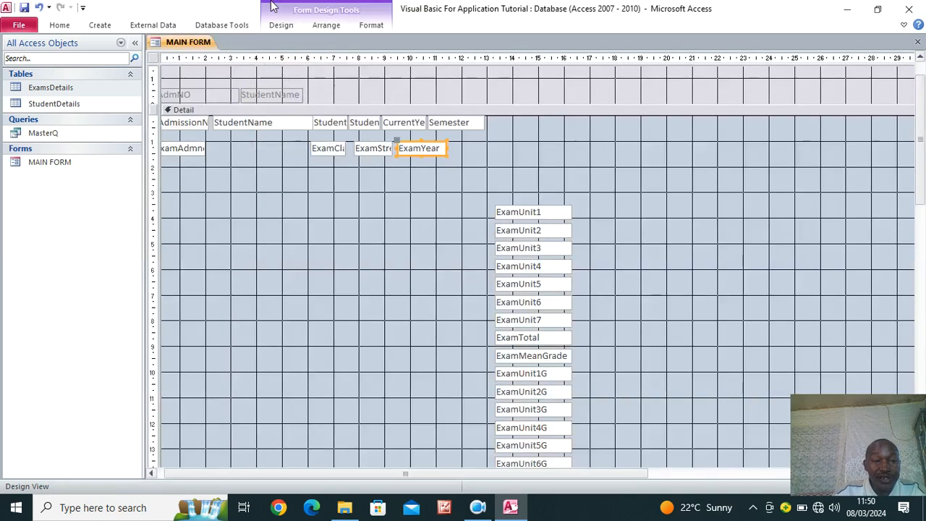
# Open MasterQ in design view and add ExamSemester to the query grid
pyautogui.rightClick(61, 136)
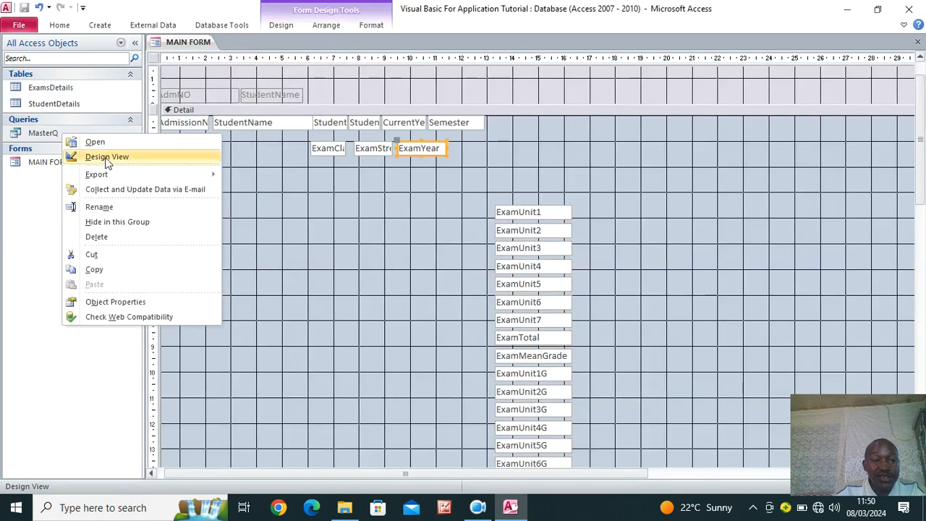
pyautogui.click(119, 153)
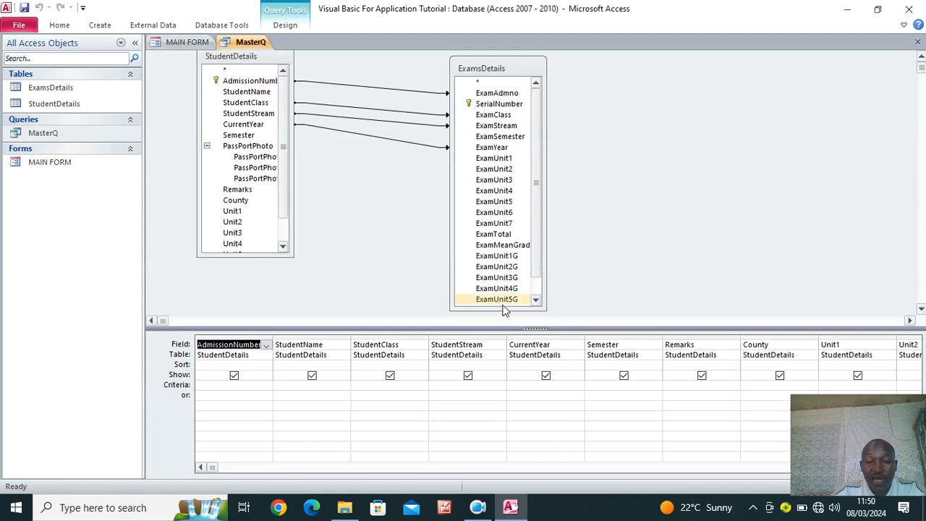
pyautogui.moveTo(533, 259); pyautogui.dragTo(532, 305)
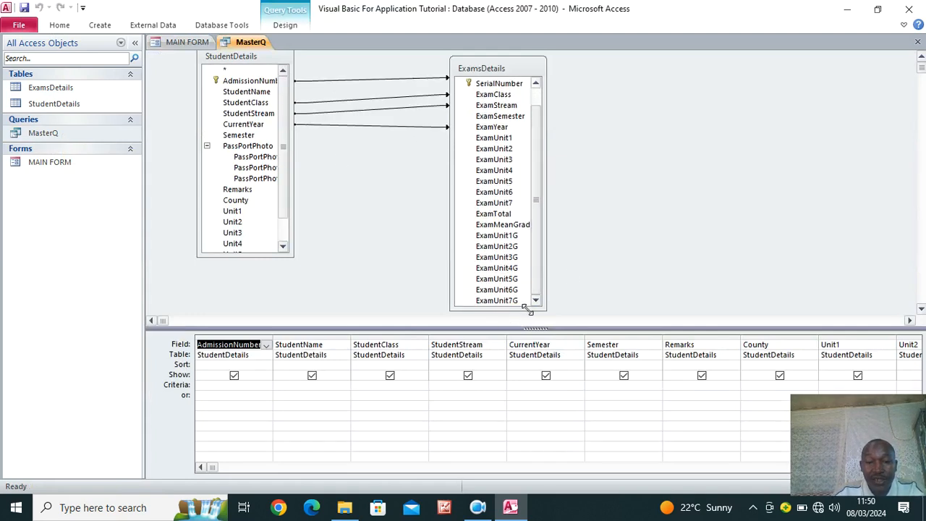
pyautogui.click(526, 309)
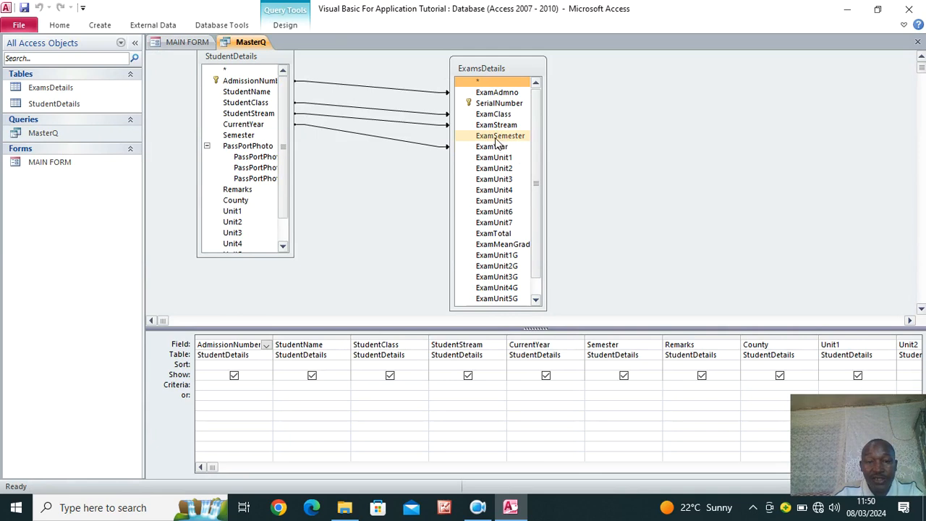
pyautogui.doubleClick(496, 139)
pyautogui.moveTo(212, 469); pyautogui.dragTo(768, 511)
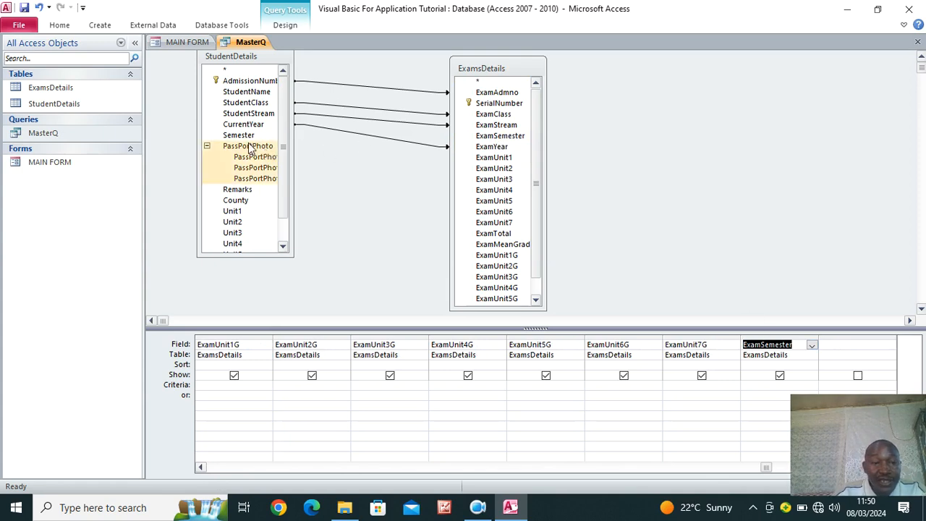
# Join Semester to ExamSemester keeping all StudentDetails records, then close all objects
pyautogui.click(239, 135)
pyautogui.moveTo(312, 153); pyautogui.dragTo(508, 138)
pyautogui.moveTo(476, 73); pyautogui.dragTo(617, 89)
pyautogui.doubleClick(551, 152)
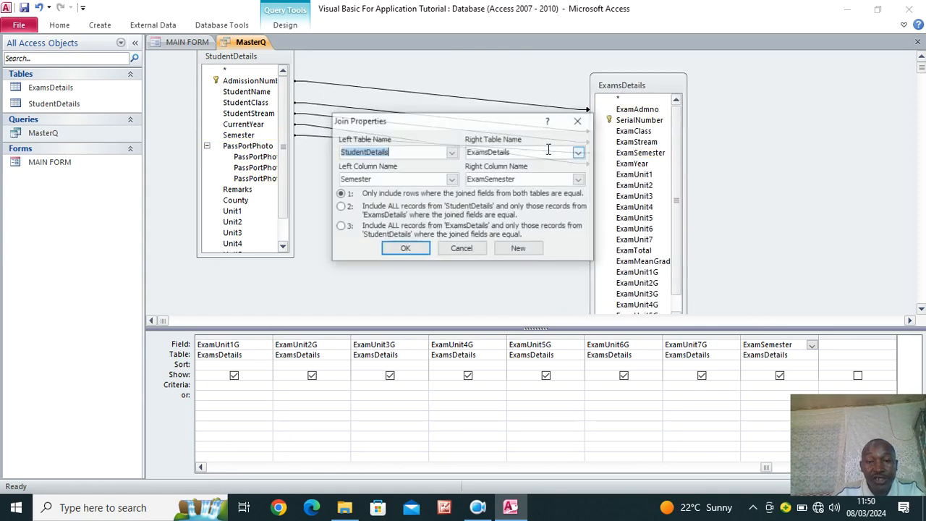
pyautogui.click(345, 208)
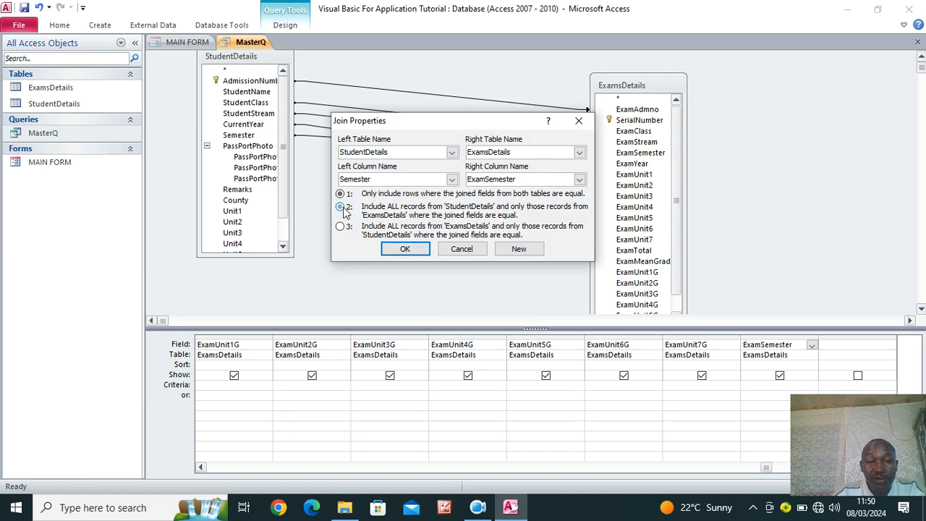
pyautogui.click(405, 248)
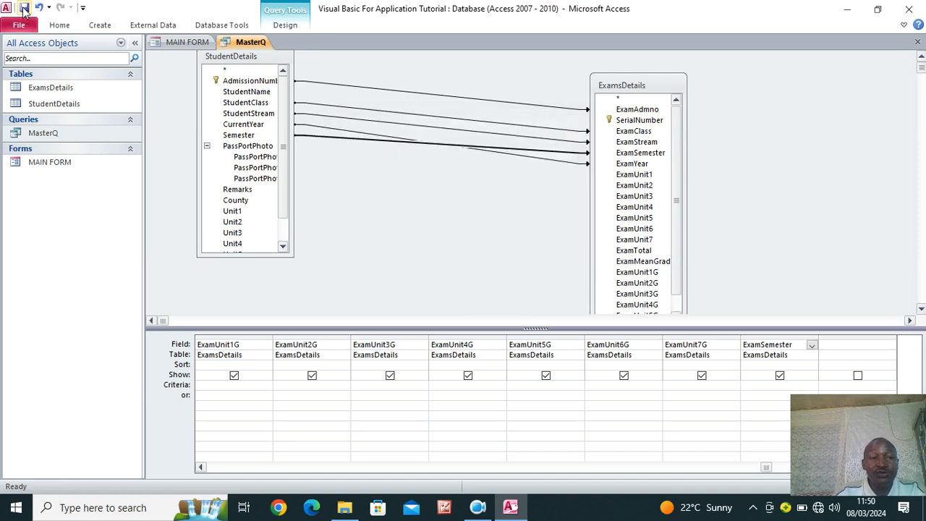
pyautogui.rightClick(228, 43)
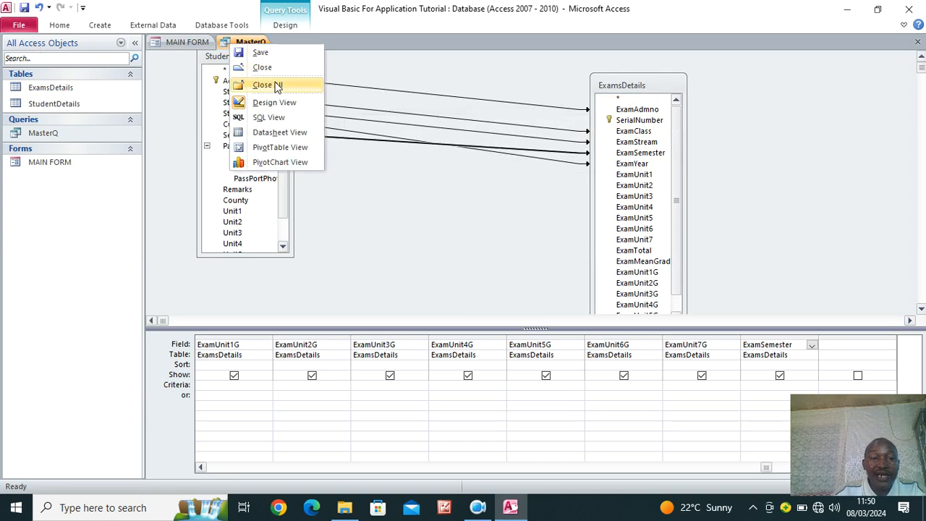
pyautogui.click(276, 83)
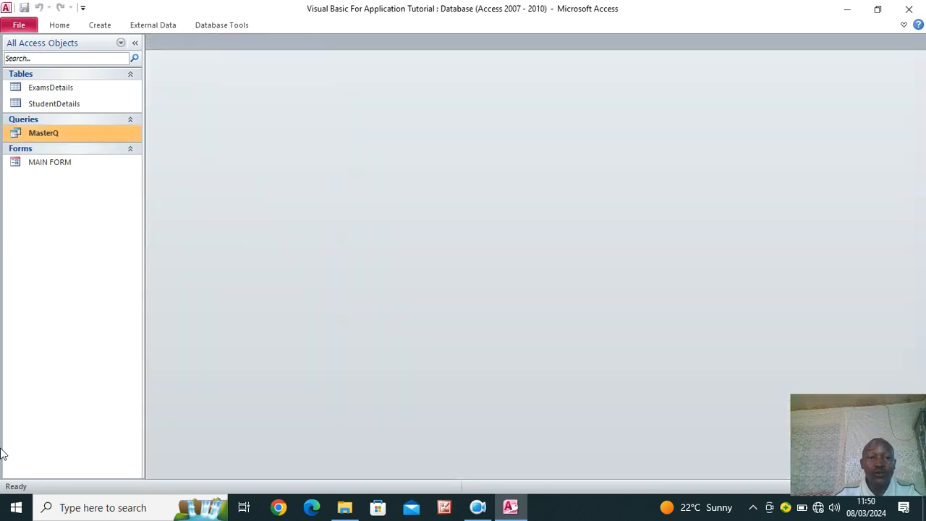
# Open MAIN FORM in Design View and add the ExamSemester field from the field list
pyautogui.rightClick(86, 162)
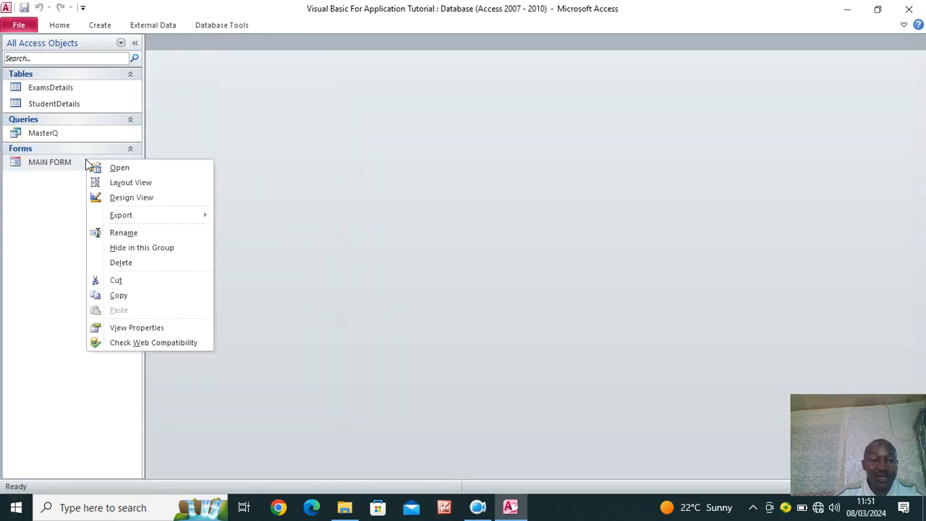
pyautogui.click(135, 199)
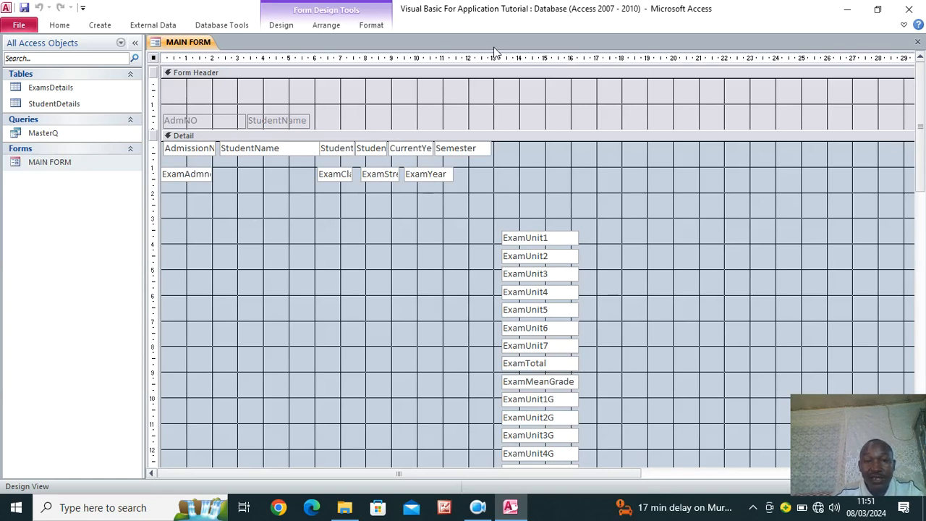
pyautogui.click(284, 26)
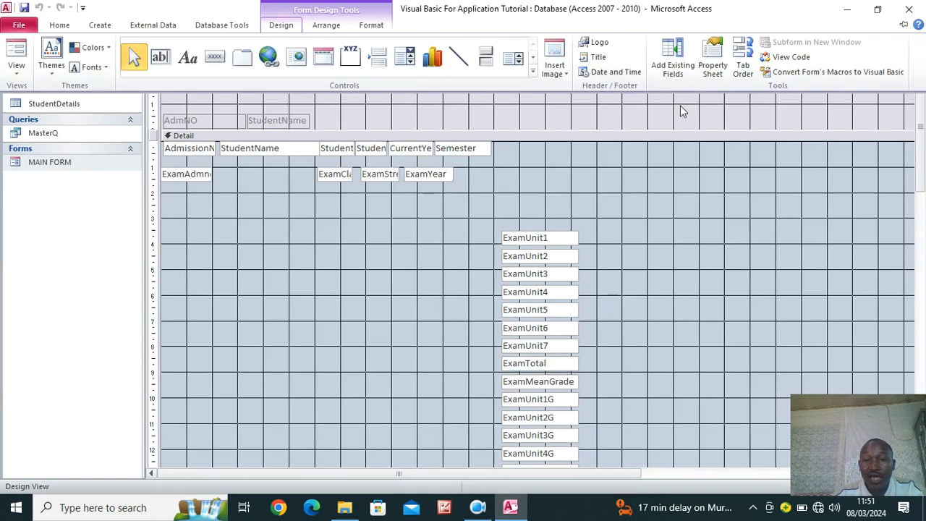
pyautogui.click(672, 54)
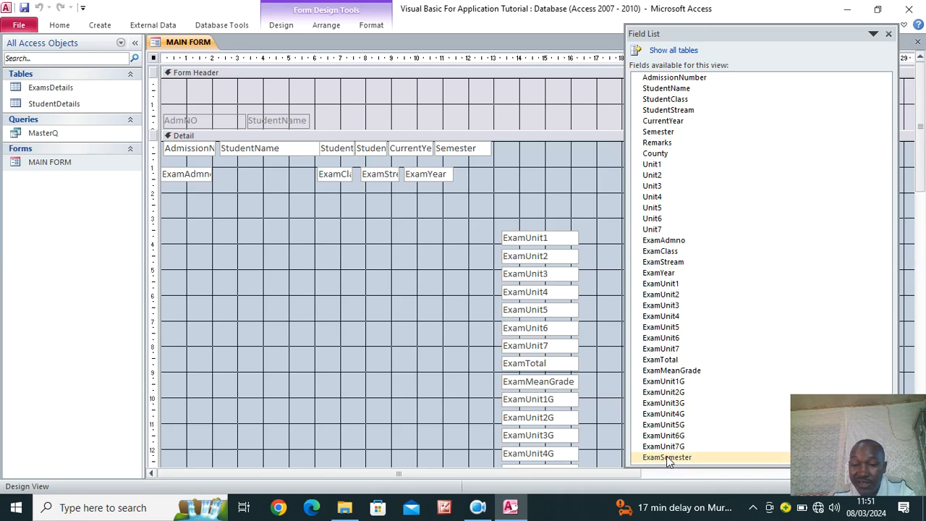
pyautogui.moveTo(666, 458); pyautogui.dragTo(324, 279)
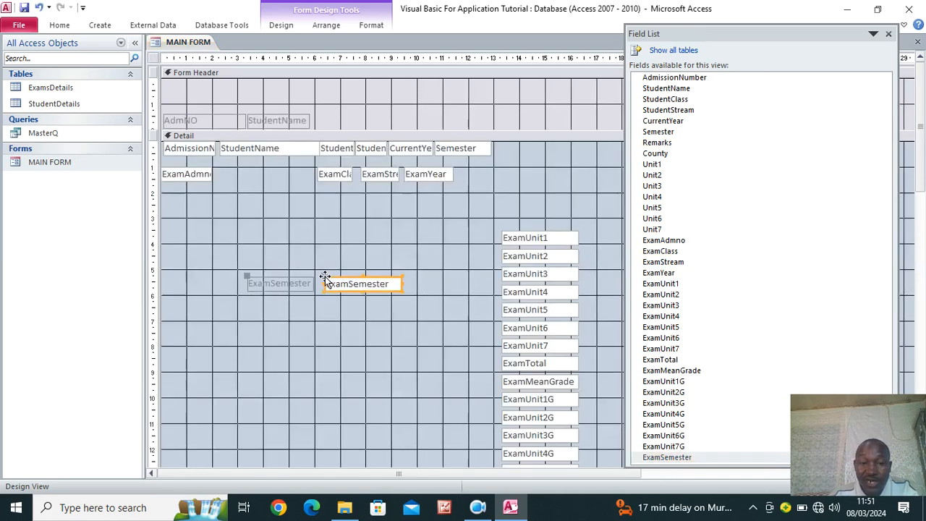
pyautogui.click(889, 34)
# Delete the ExamSemester label, then narrow its text box and place it beside ExamYear
pyautogui.click(287, 284)
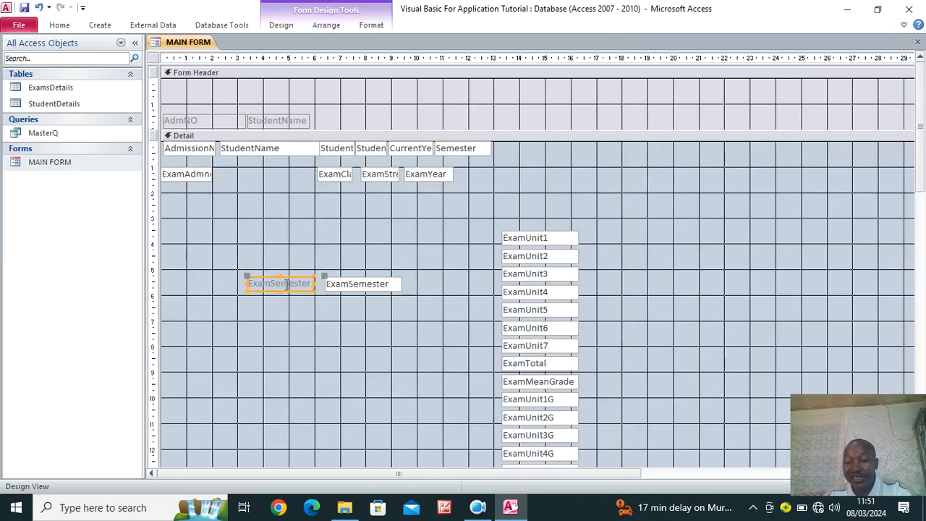
pyautogui.press('Delete')
pyautogui.click(374, 288)
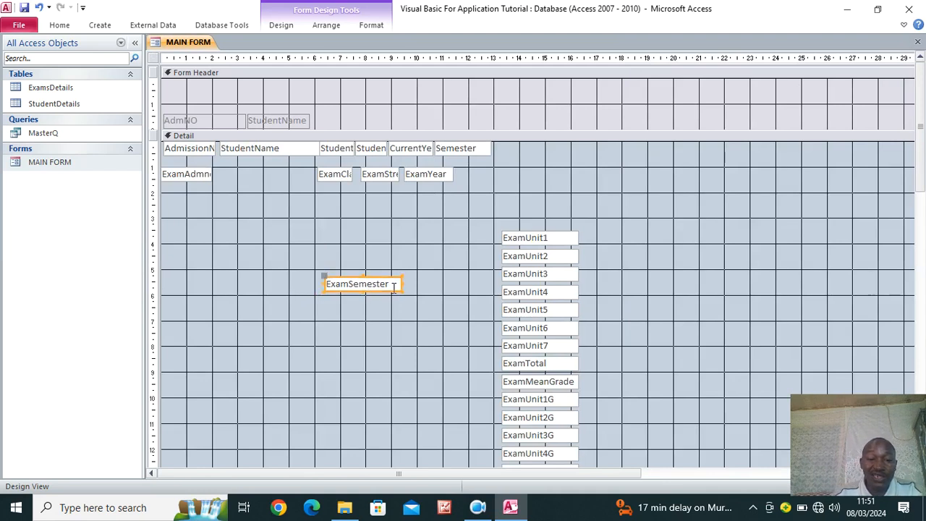
pyautogui.moveTo(403, 283); pyautogui.dragTo(483, 181)
pyautogui.click(344, 289)
pyautogui.click(357, 295)
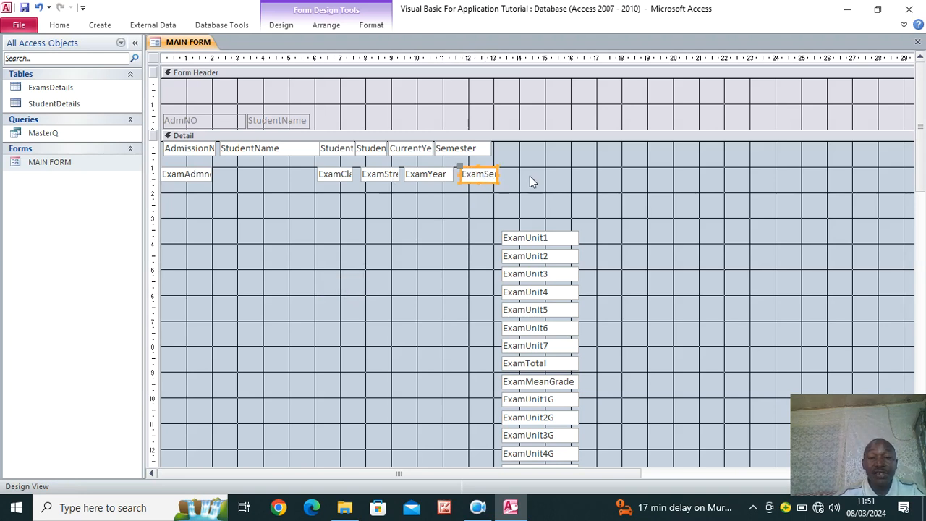
# Set the five Exam text boxes to Visible: No and move them onto the first detail row
pyautogui.moveTo(526, 175); pyautogui.dragTo(174, 188)
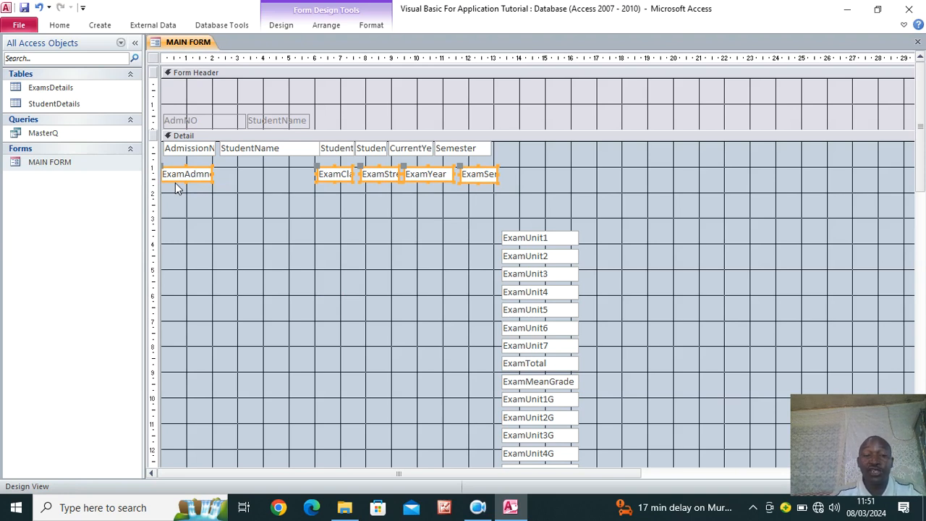
pyautogui.click(283, 24)
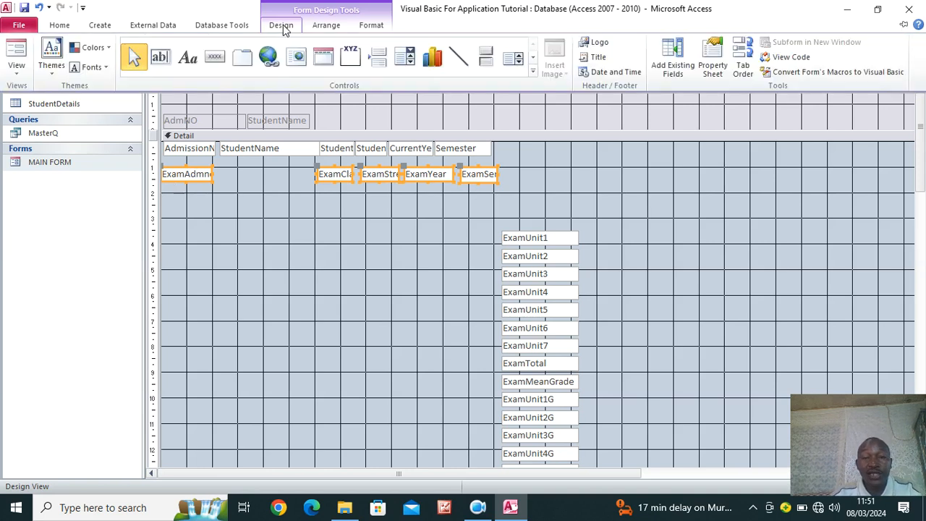
pyautogui.click(713, 62)
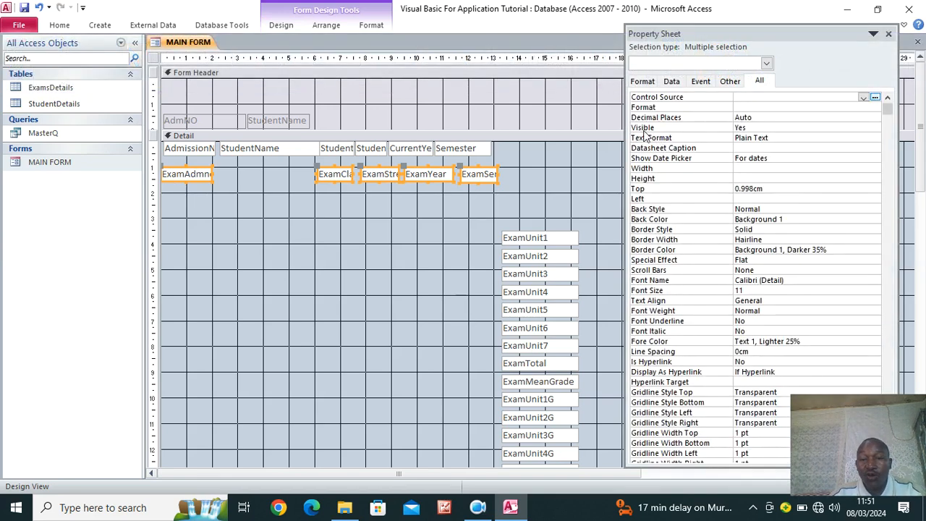
pyautogui.click(749, 127)
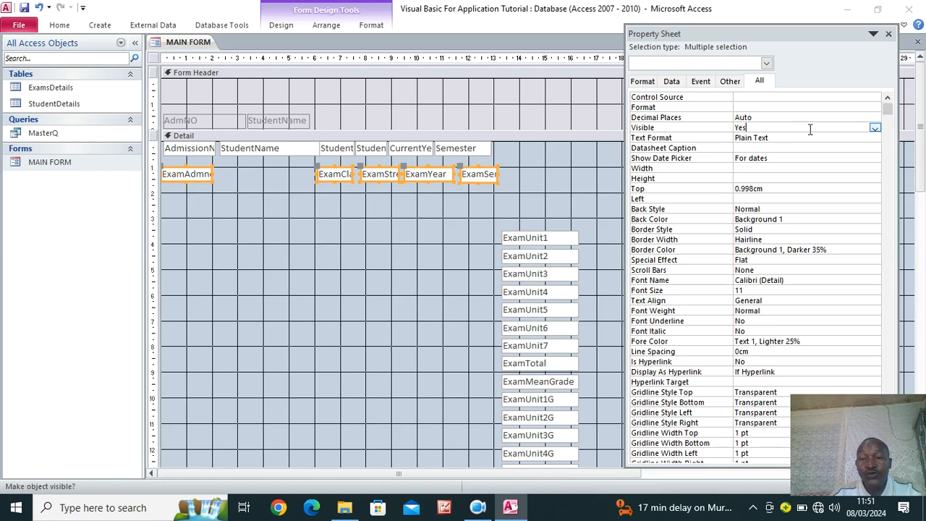
pyautogui.click(874, 129)
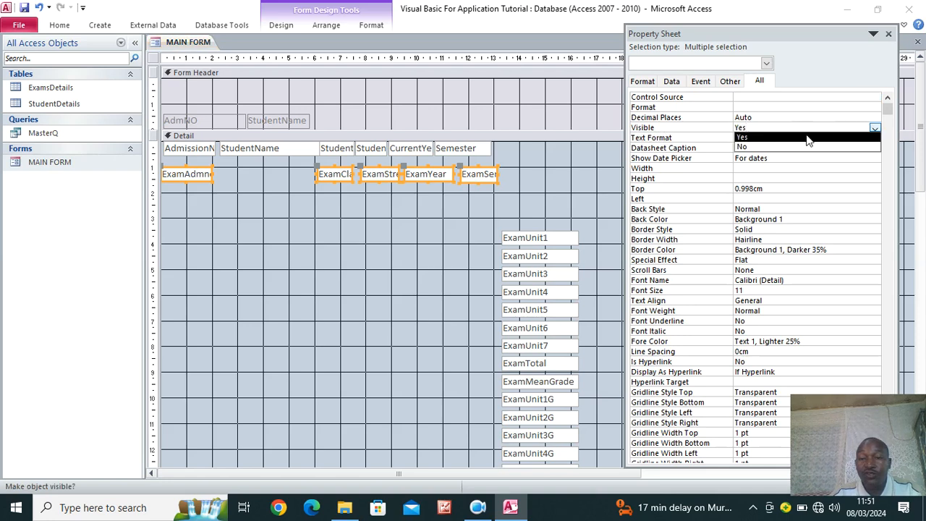
pyautogui.click(773, 145)
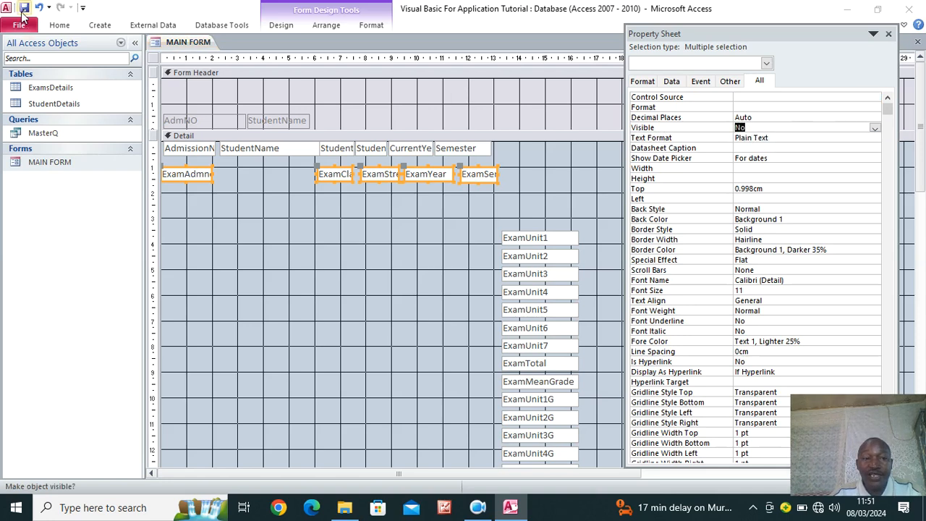
pyautogui.click(888, 34)
pyautogui.moveTo(197, 178); pyautogui.dragTo(202, 153)
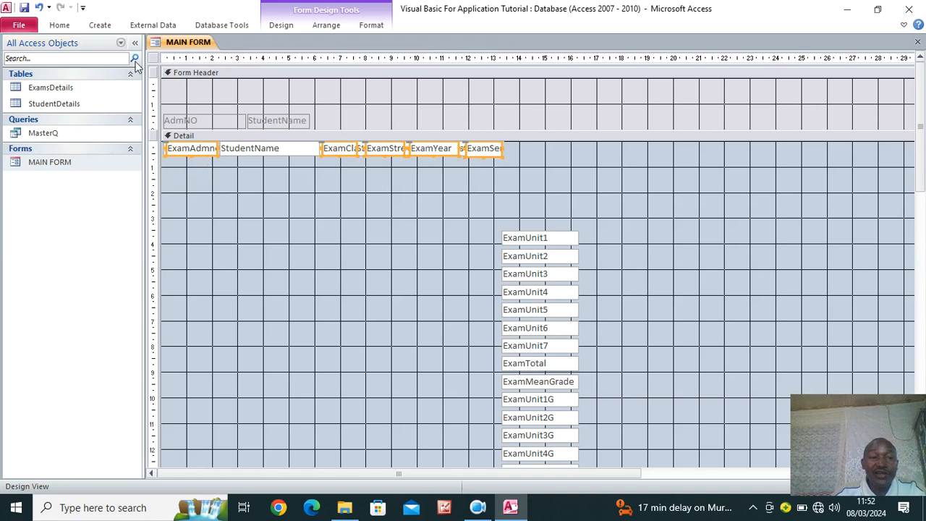
pyautogui.click(65, 26)
pyautogui.click(18, 52)
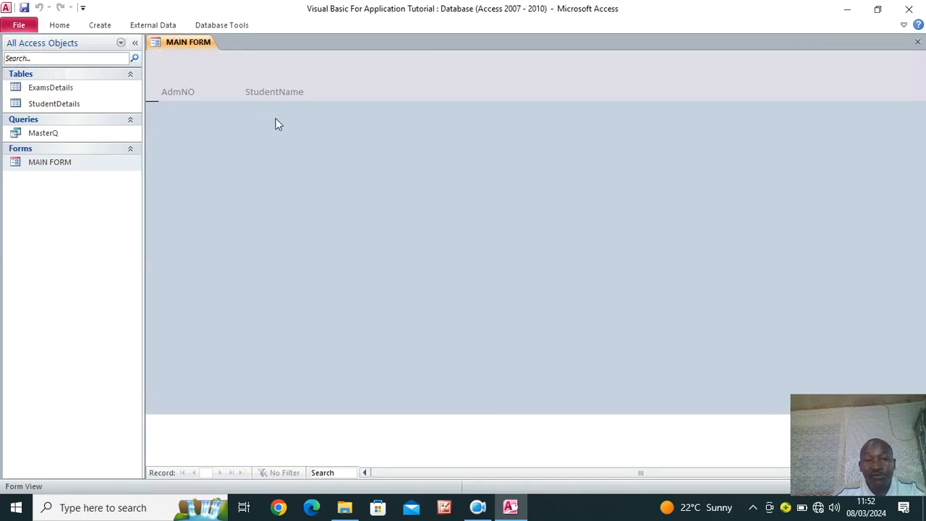
pyautogui.rightClick(373, 128)
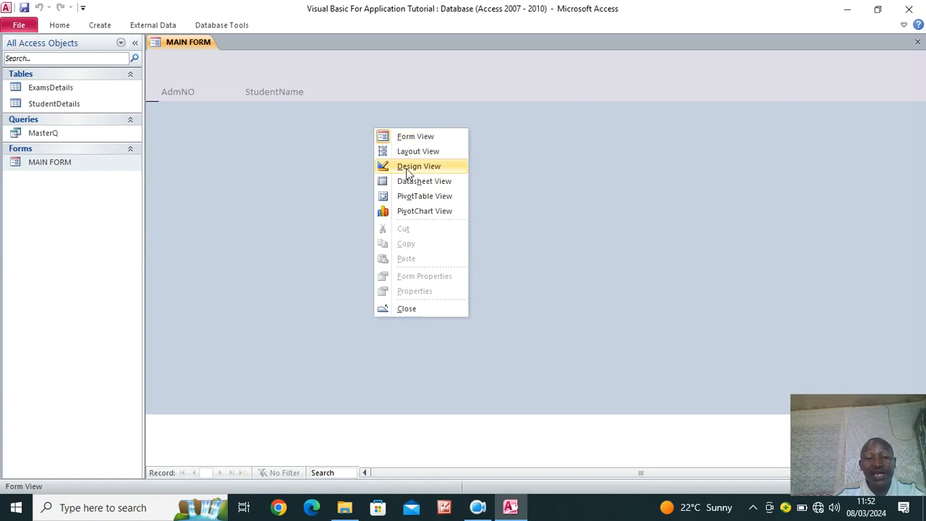
pyautogui.click(408, 172)
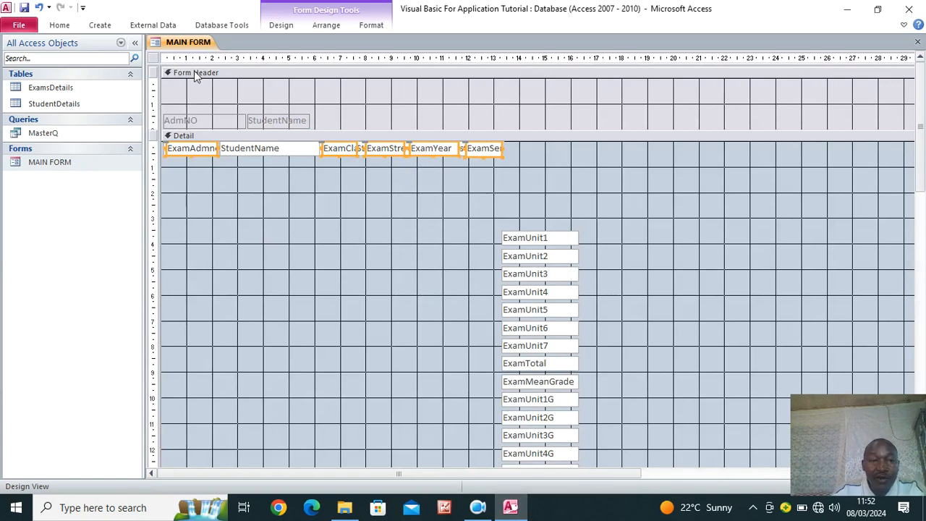
# Set the form's Recordset Type to Dynaset (Inconsistent Updates)
pyautogui.click(154, 58)
pyautogui.rightClick(154, 59)
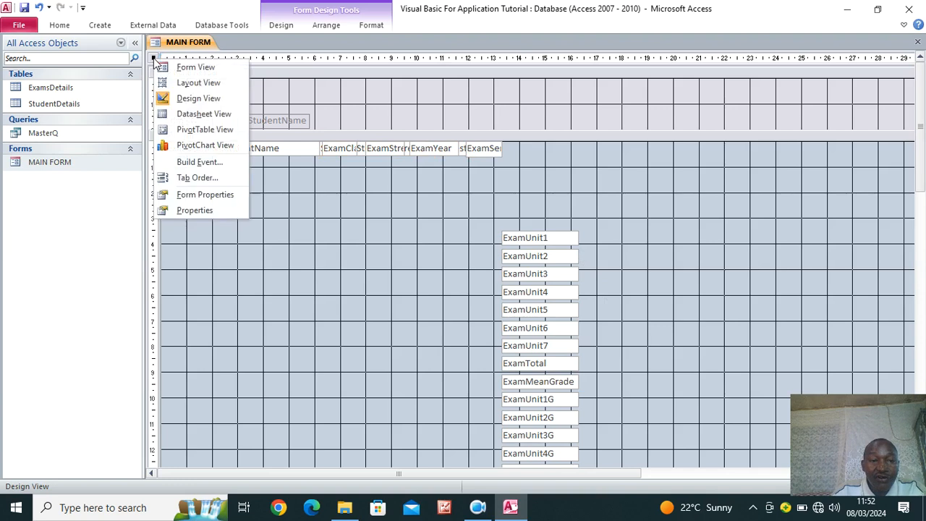
pyautogui.click(206, 194)
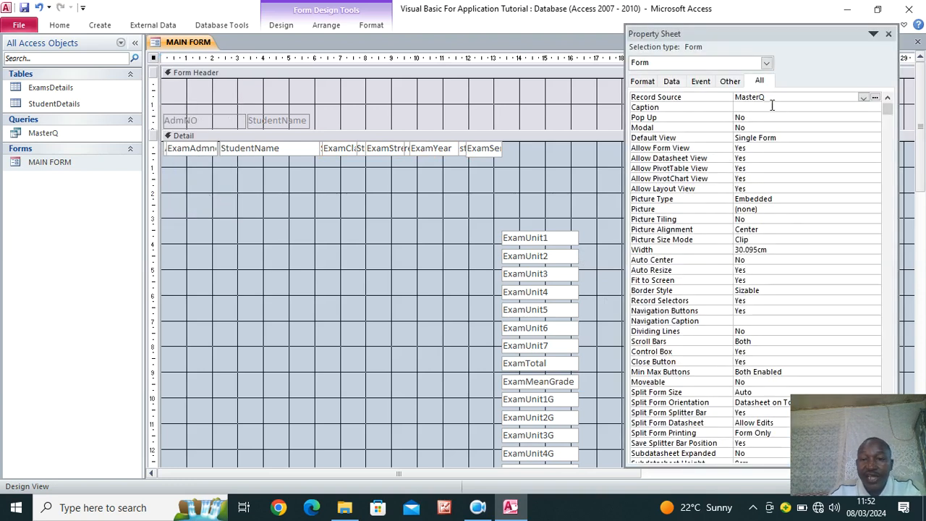
pyautogui.click(673, 84)
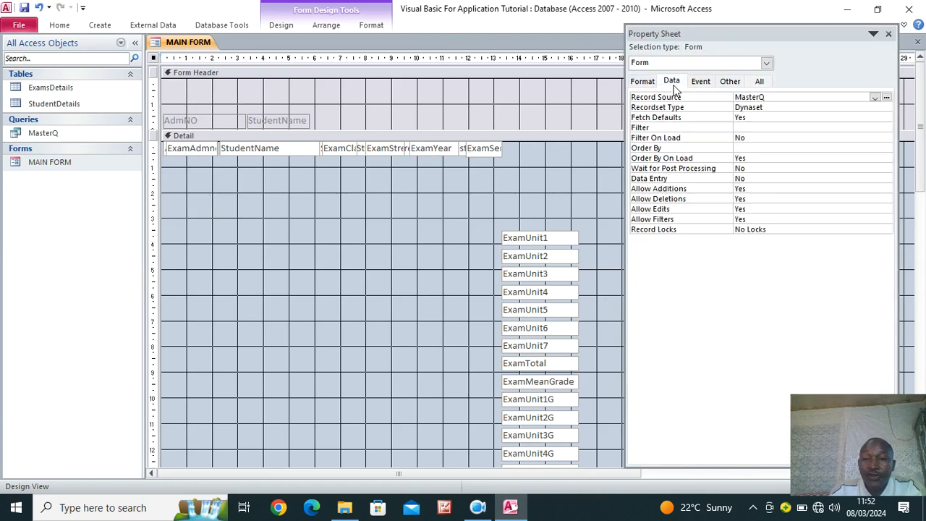
pyautogui.click(767, 107)
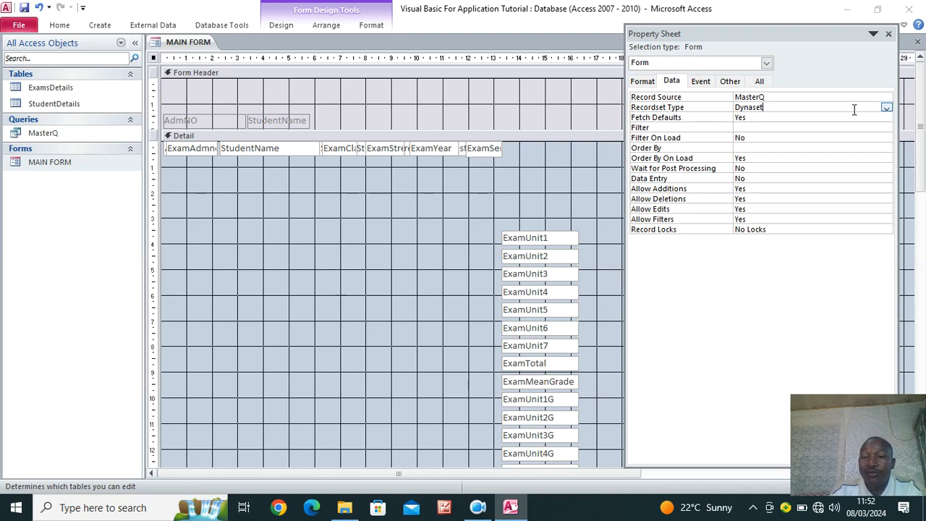
pyautogui.click(885, 108)
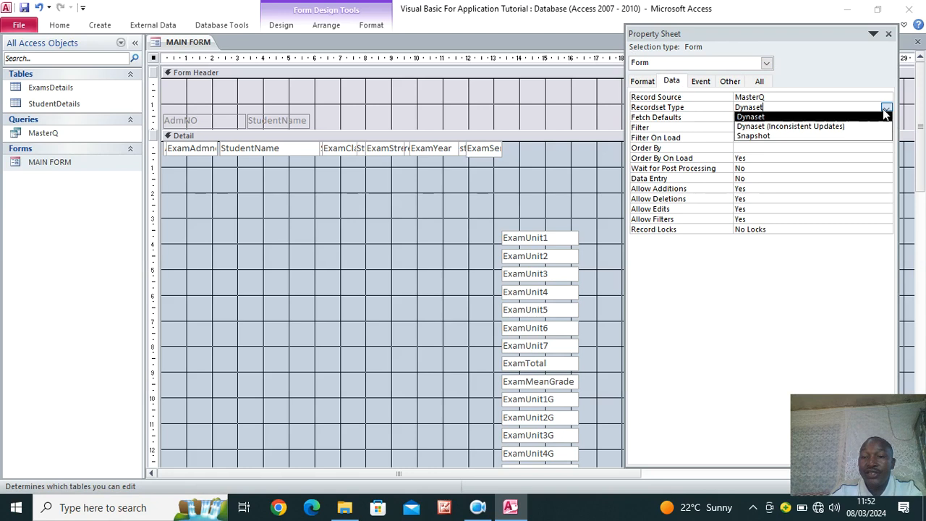
pyautogui.click(836, 126)
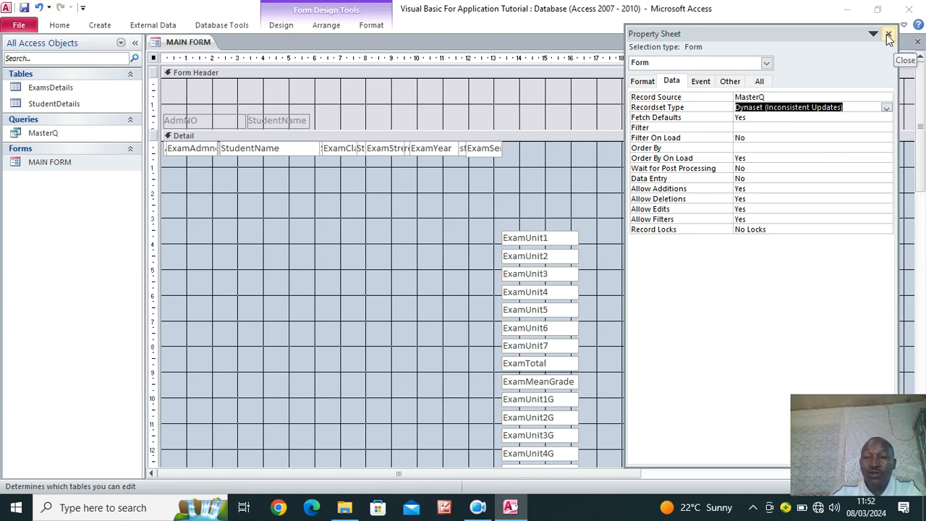
# Change the form's Default View to Continuous Forms
pyautogui.click(760, 81)
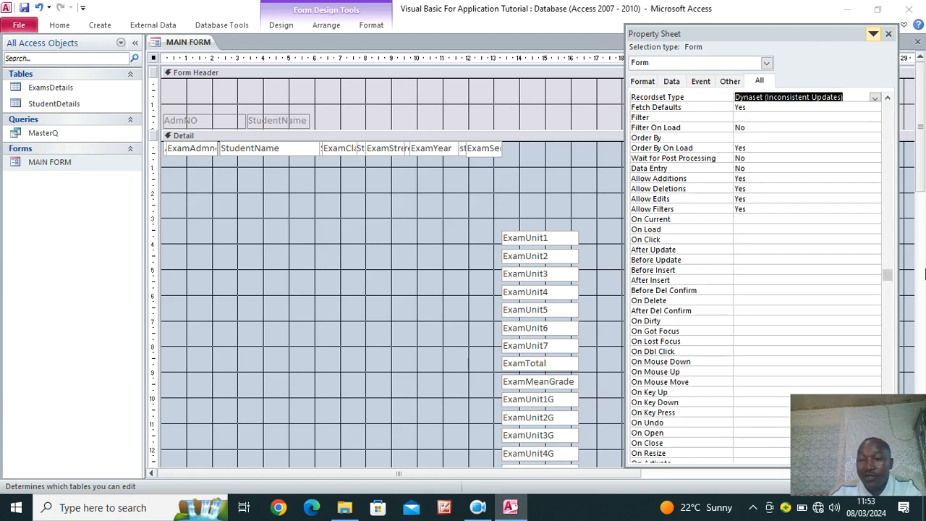
pyautogui.moveTo(888, 275); pyautogui.dragTo(877, 110)
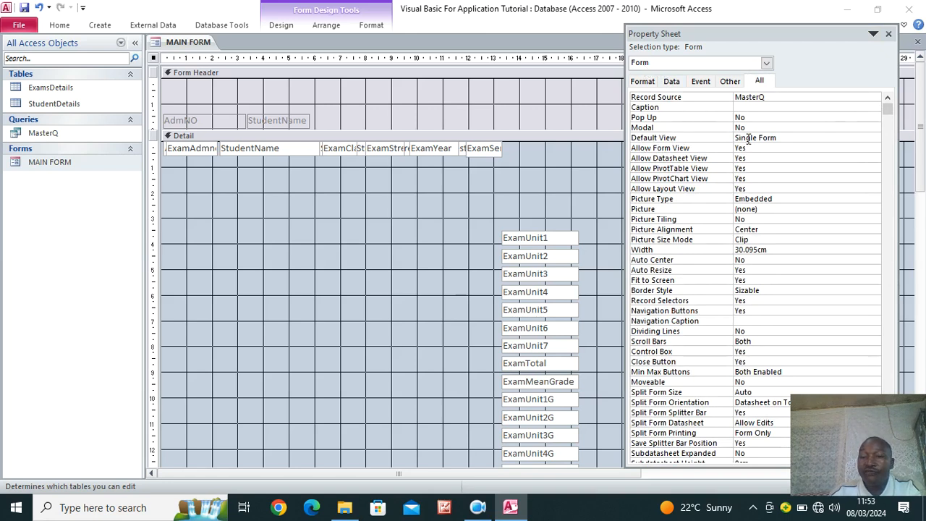
pyautogui.click(798, 139)
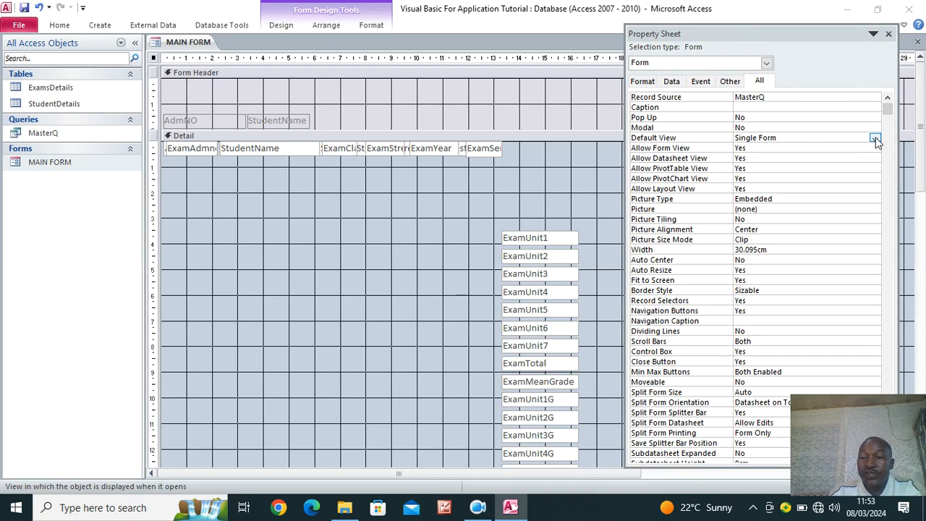
pyautogui.click(876, 139)
pyautogui.click(824, 158)
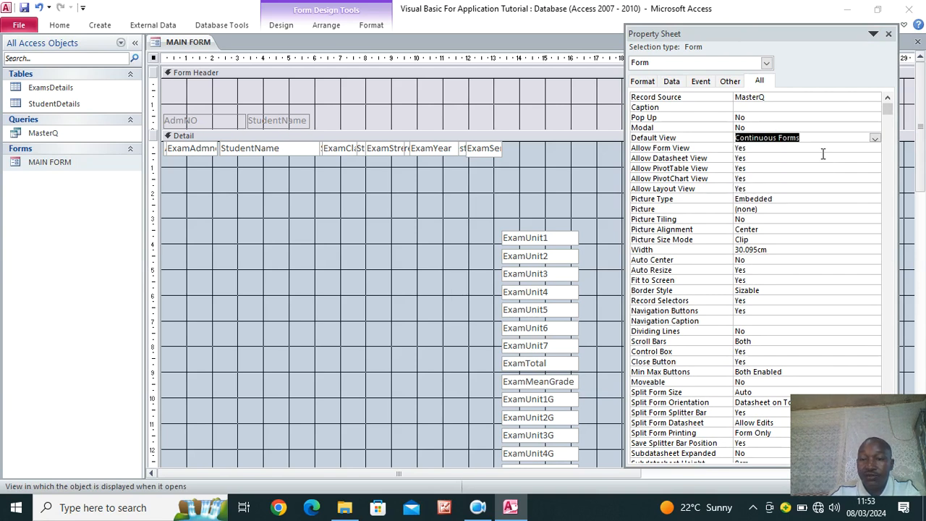
pyautogui.click(889, 33)
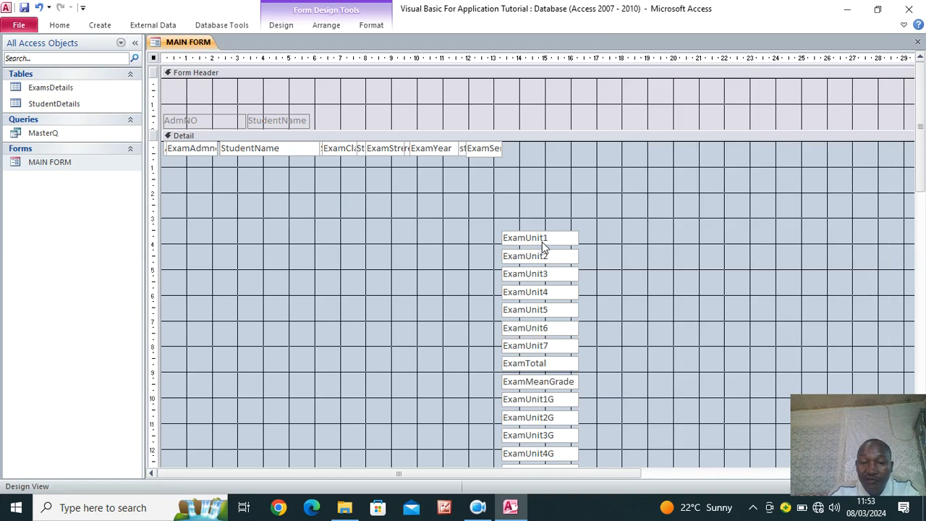
# Move ExamUnit1 through ExamUnit7 up into the Detail row
pyautogui.moveTo(542, 242); pyautogui.dragTo(579, 149)
pyautogui.moveTo(539, 259); pyautogui.dragTo(577, 151)
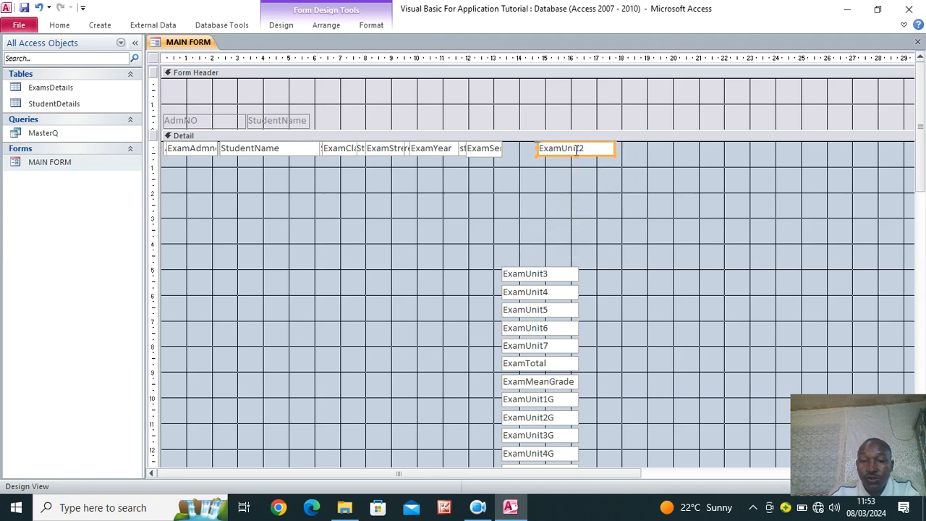
pyautogui.moveTo(557, 276); pyautogui.dragTo(594, 148)
pyautogui.moveTo(550, 292); pyautogui.dragTo(587, 148)
pyautogui.moveTo(544, 313); pyautogui.dragTo(584, 146)
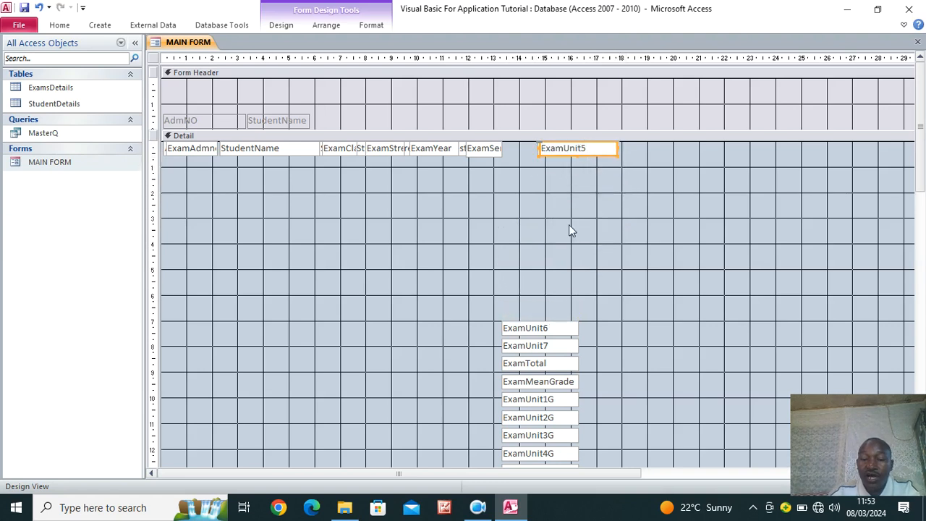
pyautogui.moveTo(557, 329); pyautogui.dragTo(596, 146)
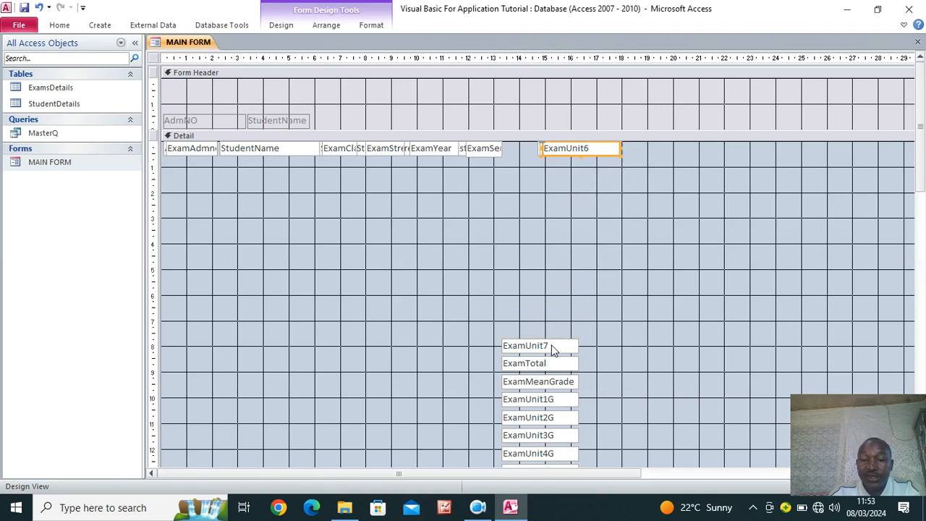
pyautogui.moveTo(552, 349); pyautogui.dragTo(596, 146)
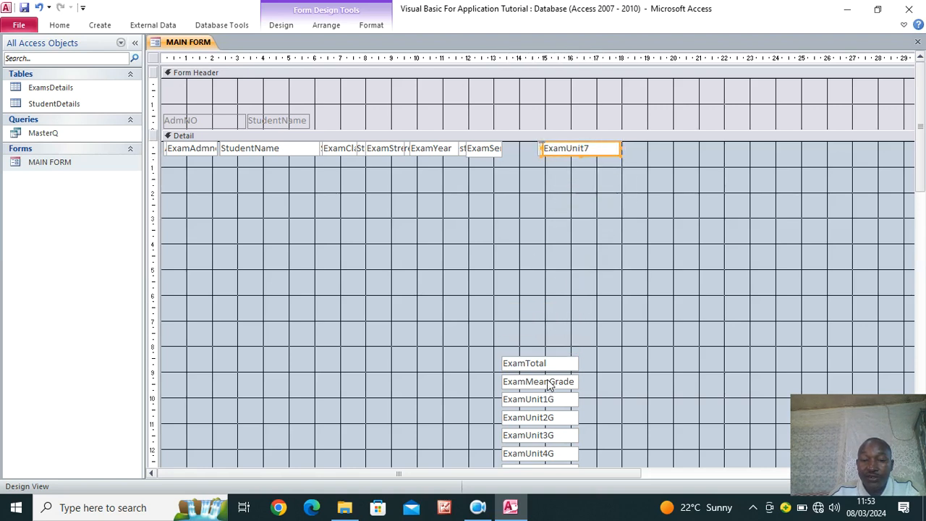
# Place ExamTotal and ExamMeanGrade in the Detail row after ExamUnit7, shifted further right
pyautogui.moveTo(550, 367); pyautogui.dragTo(703, 148)
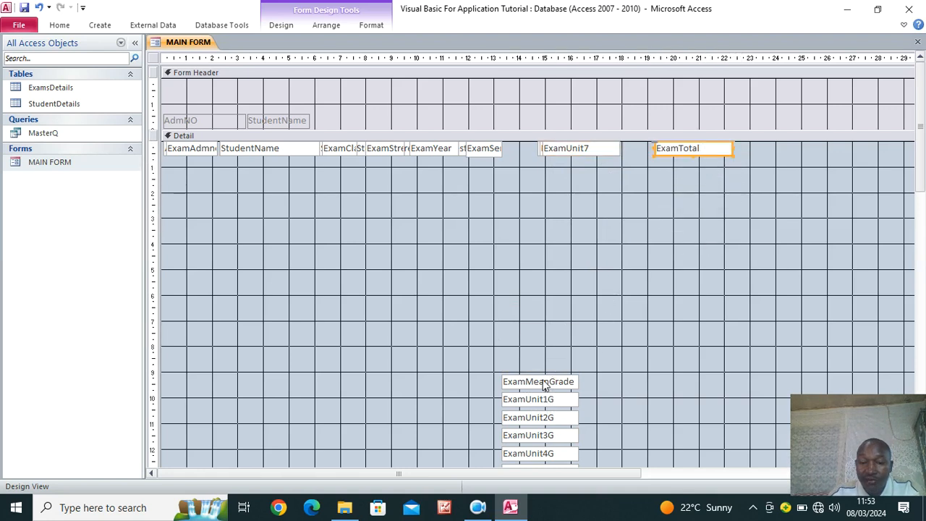
pyautogui.moveTo(546, 384); pyautogui.dragTo(783, 141)
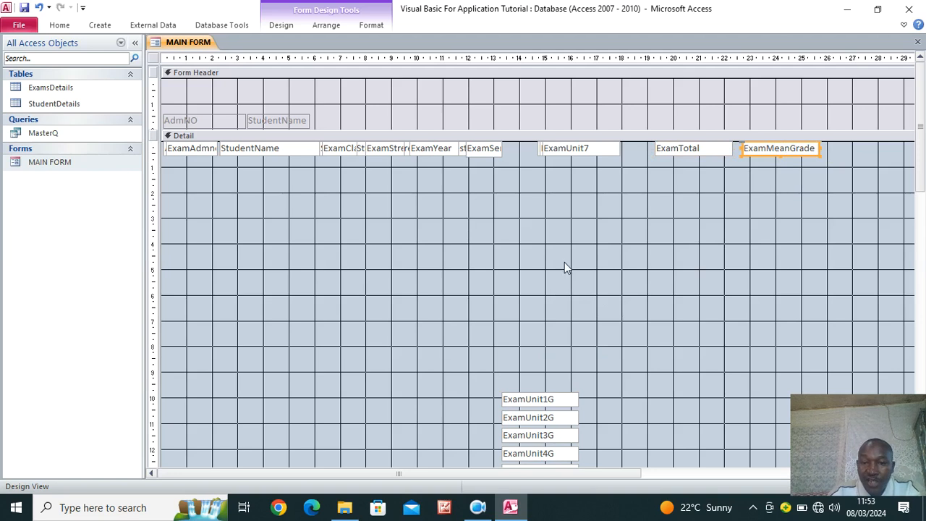
pyautogui.scroll(-2, 565, 263)
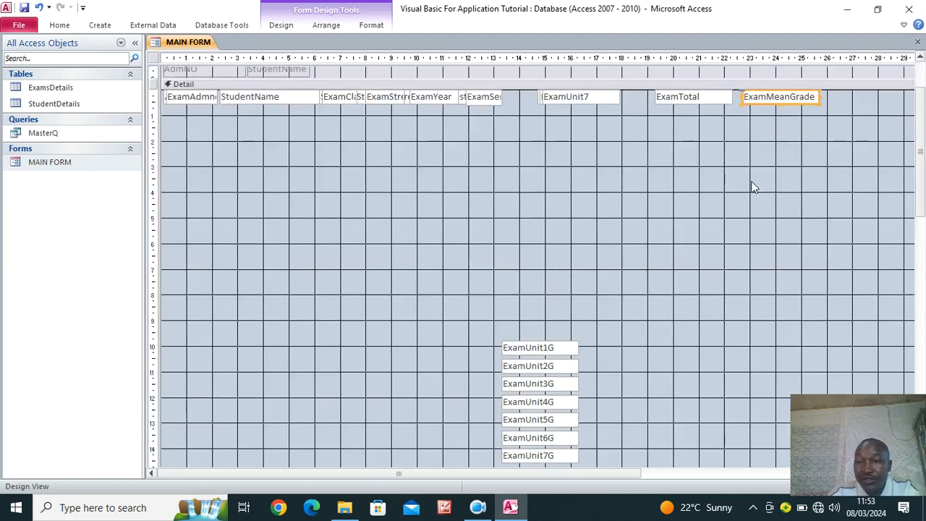
pyautogui.scroll(2, 751, 187)
pyautogui.keyDown('shift'); pyautogui.click(724, 148); pyautogui.keyUp('shift')
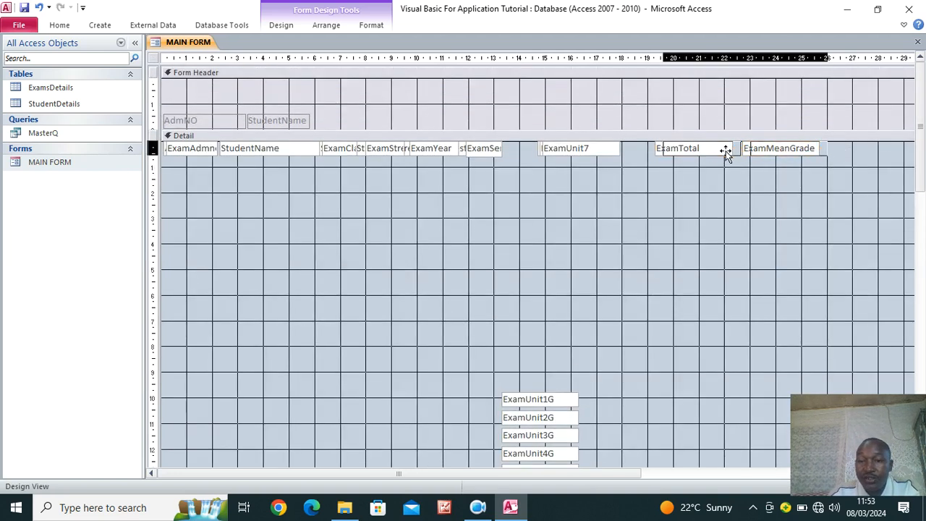
pyautogui.moveTo(723, 148); pyautogui.dragTo(796, 149)
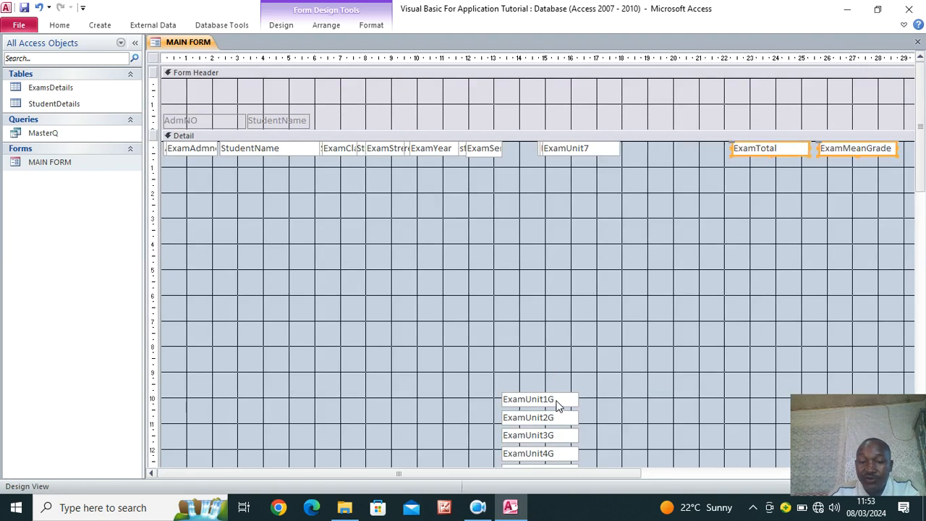
# Move ExamUnit1G through ExamUnit4G into the Detail row beside ExamUnit7
pyautogui.moveTo(554, 407); pyautogui.dragTo(691, 153)
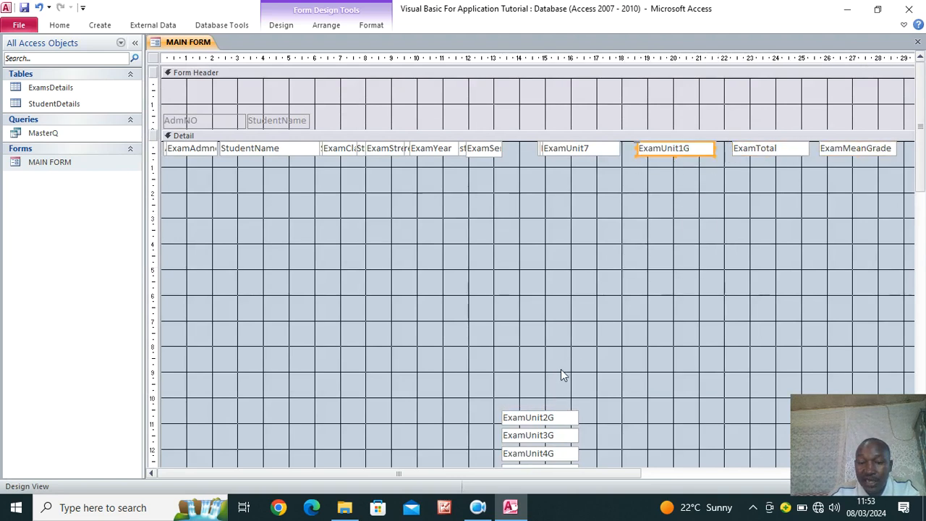
pyautogui.moveTo(550, 415); pyautogui.dragTo(680, 144)
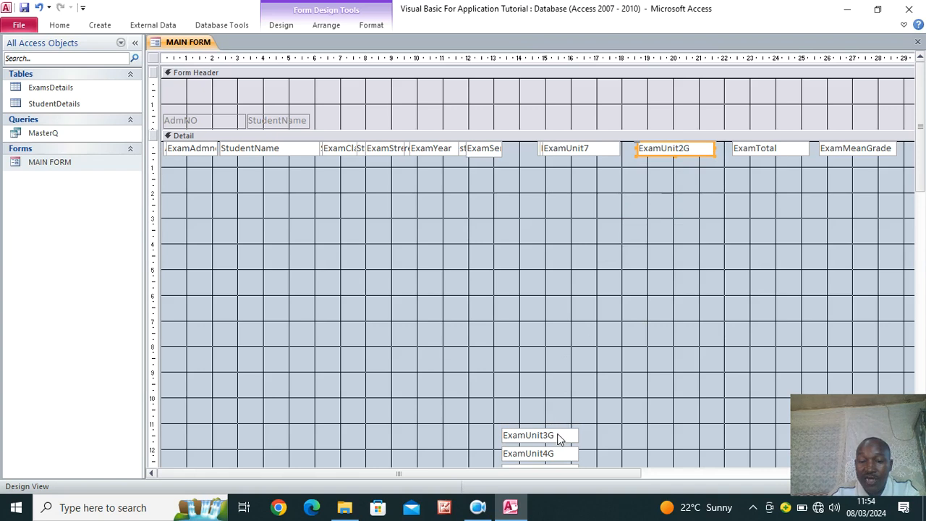
pyautogui.moveTo(557, 437); pyautogui.dragTo(693, 145)
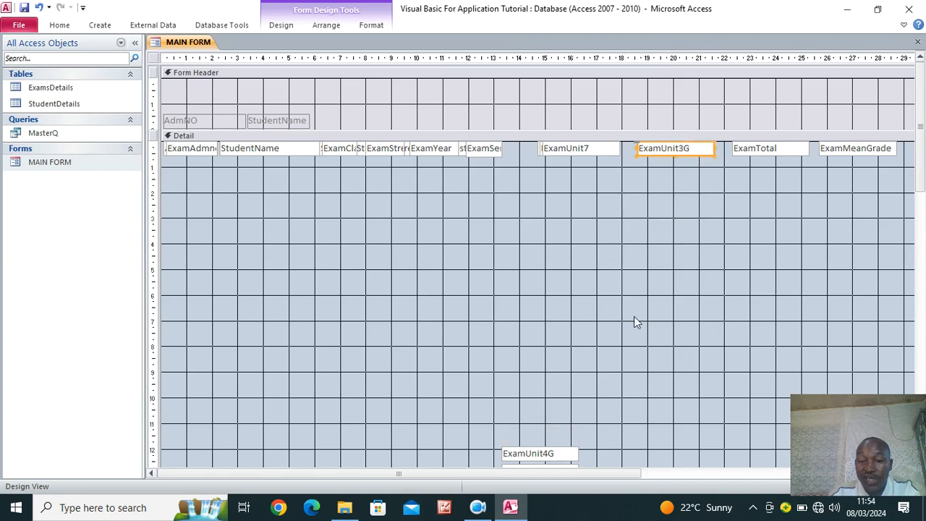
pyautogui.moveTo(566, 458); pyautogui.dragTo(703, 152)
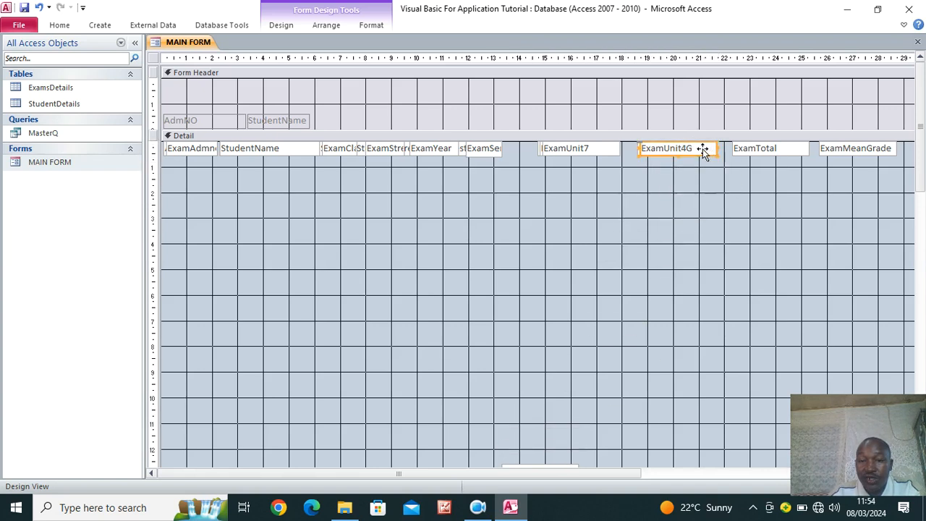
# Move ExamUnit5G, ExamUnit6G and ExamUnit7G into the Detail row
pyautogui.scroll(-3, 584, 345)
pyautogui.moveTo(599, 377); pyautogui.dragTo(553, 462)
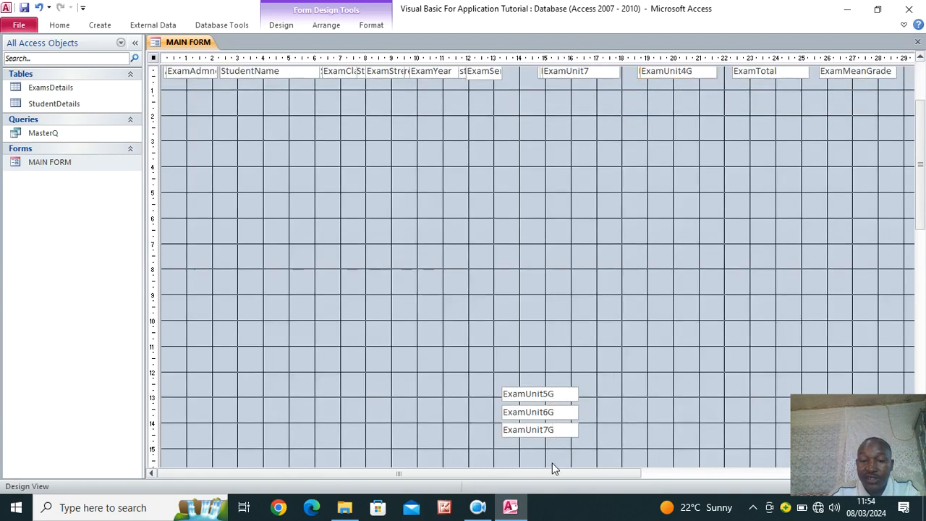
pyautogui.moveTo(555, 417); pyautogui.dragTo(642, 205)
pyautogui.scroll(3, 664, 227)
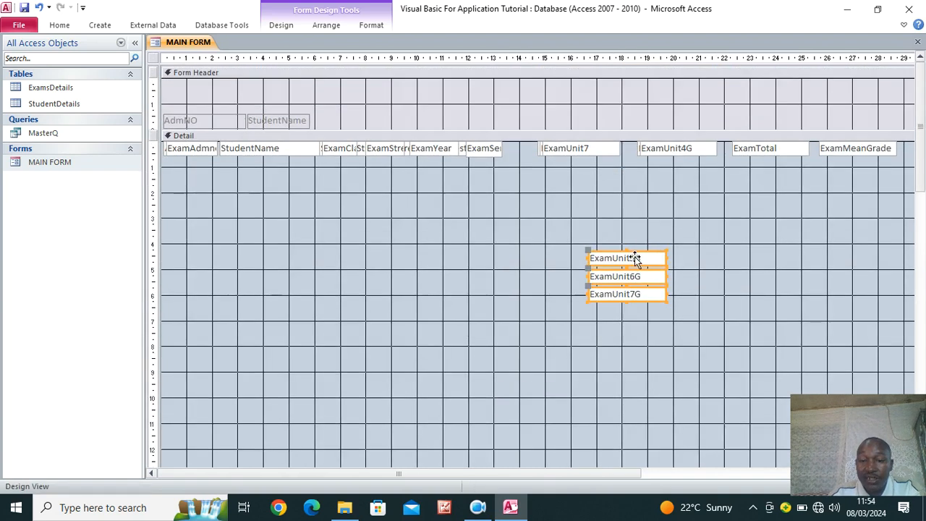
pyautogui.click(648, 266)
pyautogui.moveTo(648, 268); pyautogui.dragTo(692, 145)
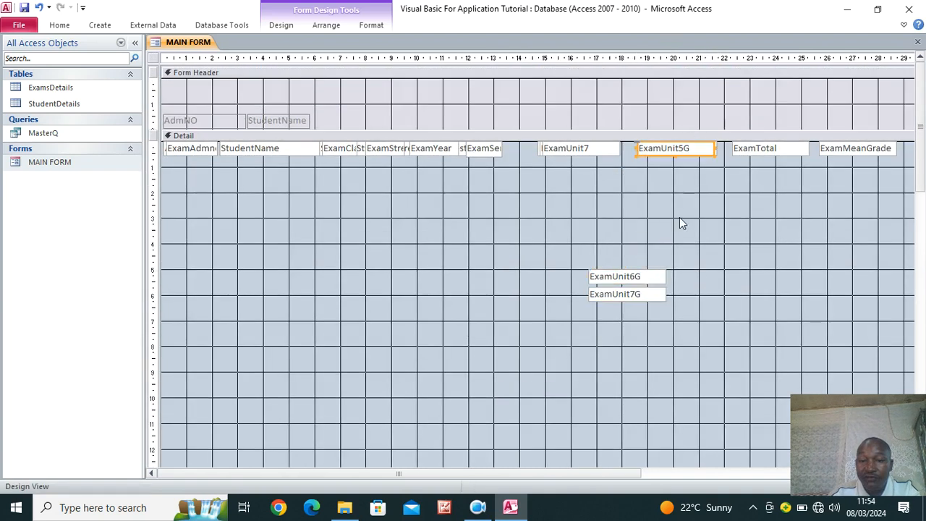
pyautogui.moveTo(660, 284); pyautogui.dragTo(703, 150)
pyautogui.moveTo(645, 296); pyautogui.dragTo(695, 143)
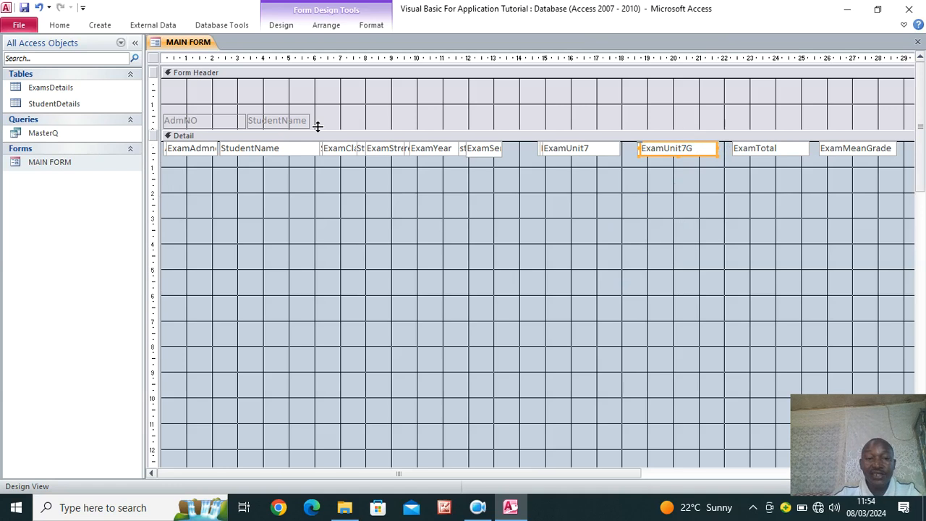
pyautogui.click(280, 27)
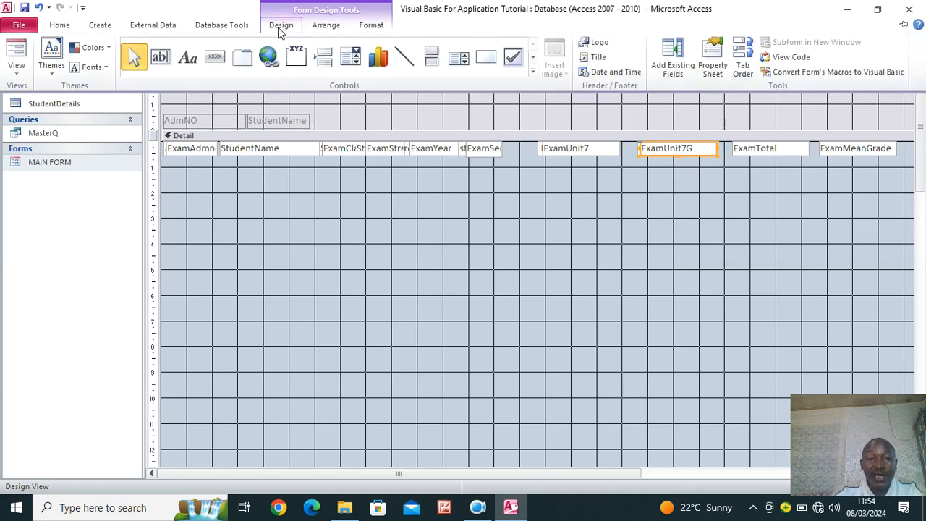
# Draw a header label reading CLASS STREAM YEAR SEMESTER and nudge it slightly up
pyautogui.click(187, 60)
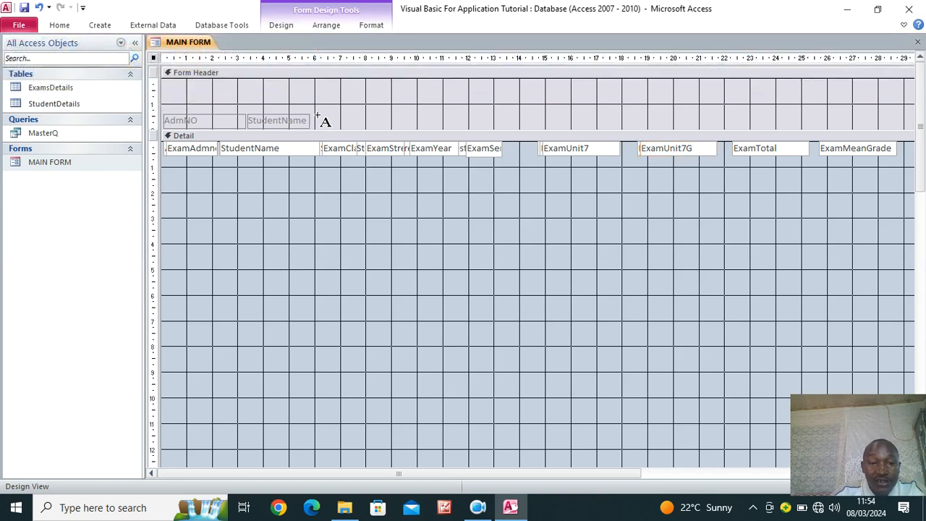
pyautogui.moveTo(317, 117); pyautogui.dragTo(504, 130)
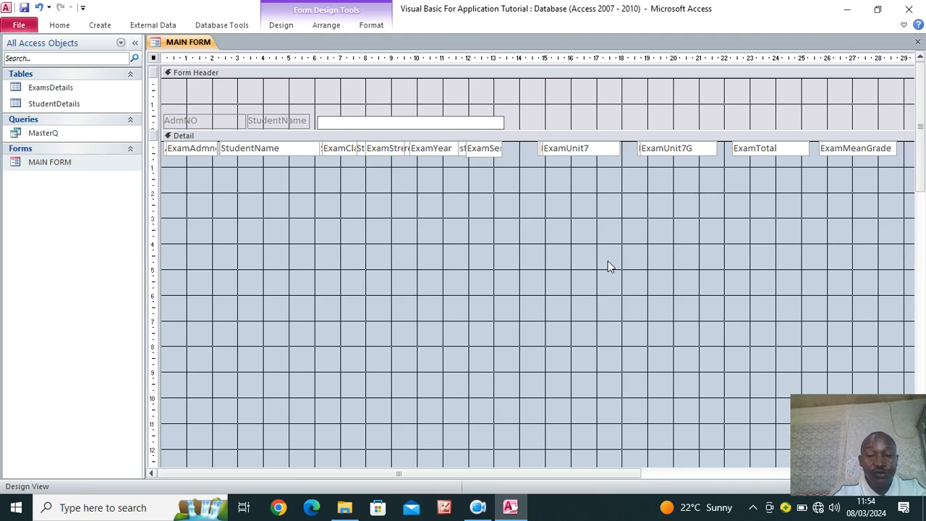
pyautogui.press('capslock')
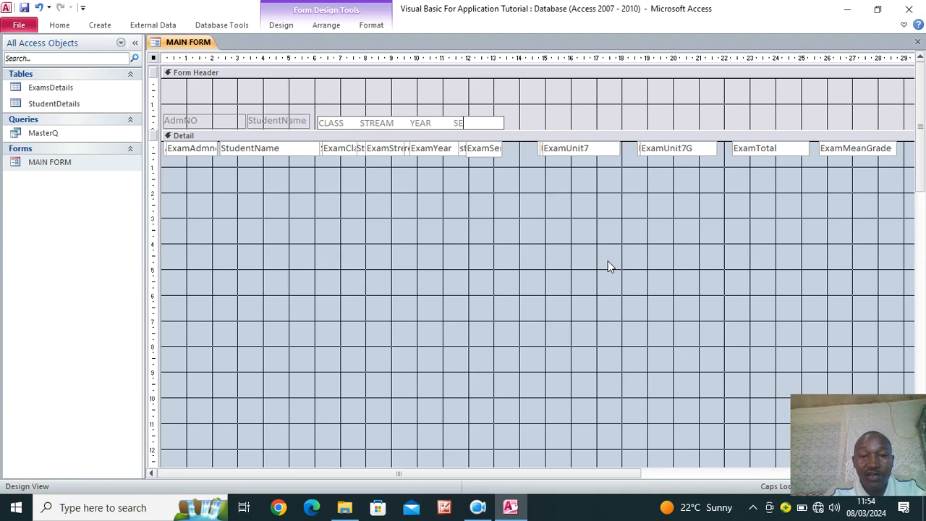
pyautogui.write('MEMTER')
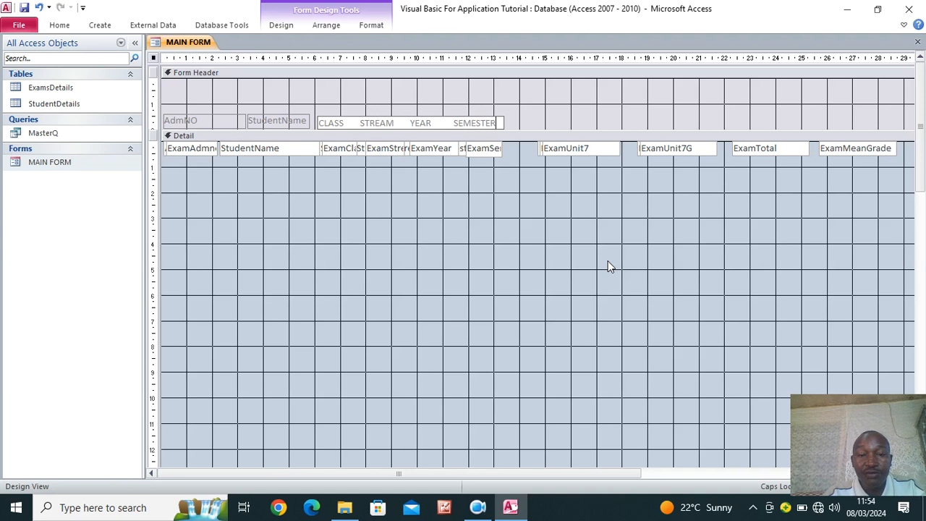
pyautogui.click(515, 191)
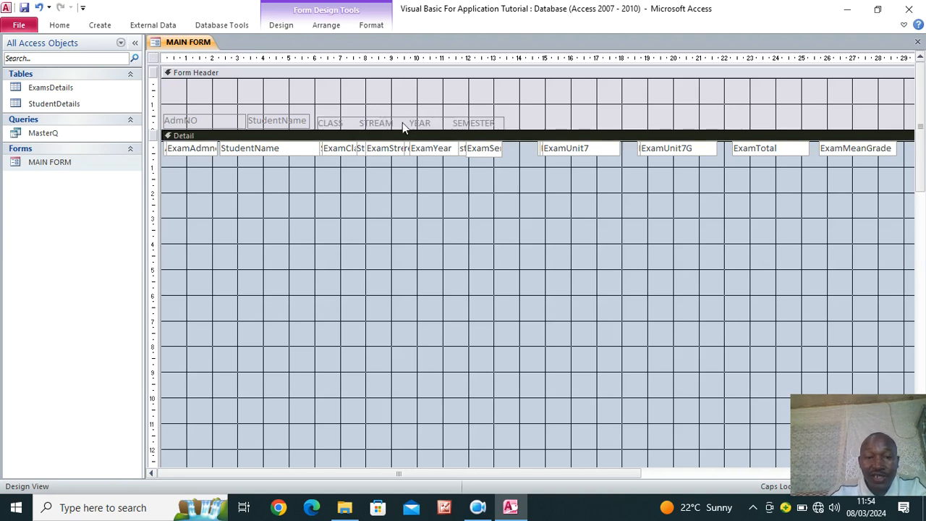
pyautogui.click(342, 123)
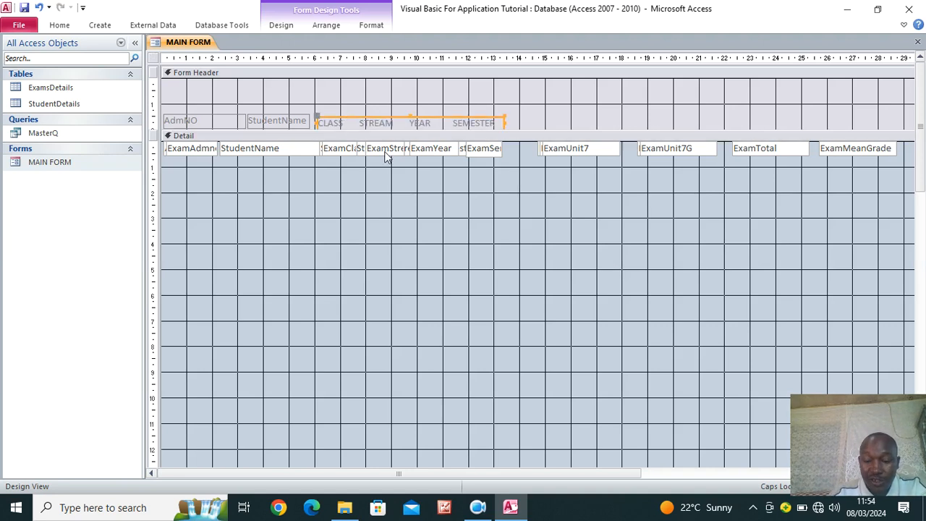
pyautogui.press('Up')
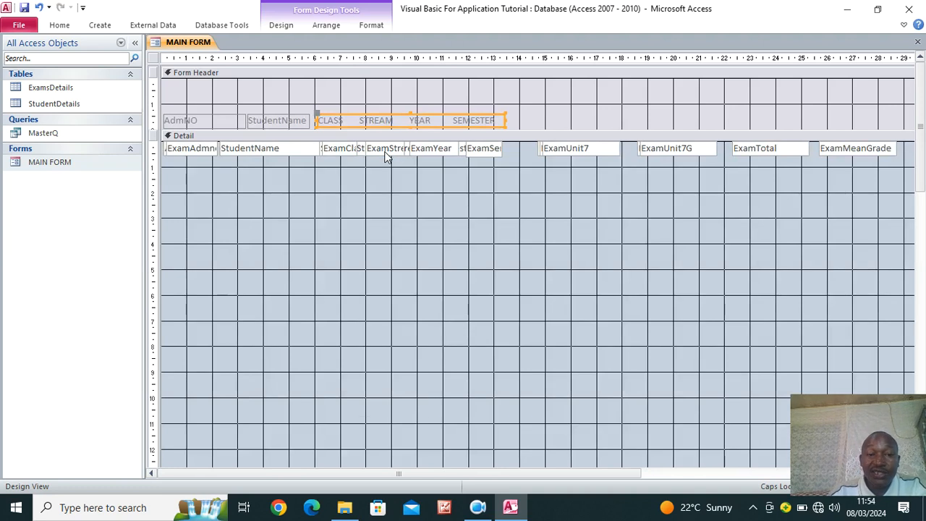
# Draw an empty label box in the form header and resize it narrower
pyautogui.click(282, 26)
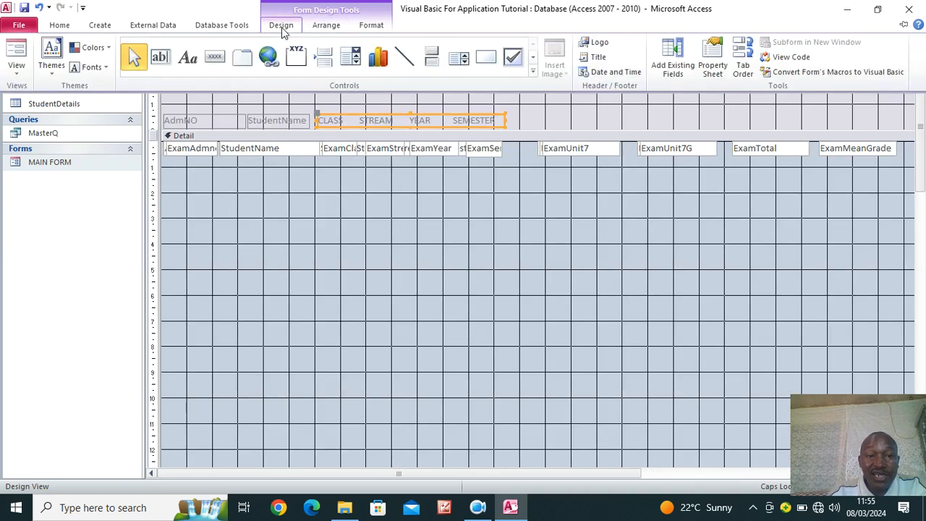
pyautogui.click(188, 57)
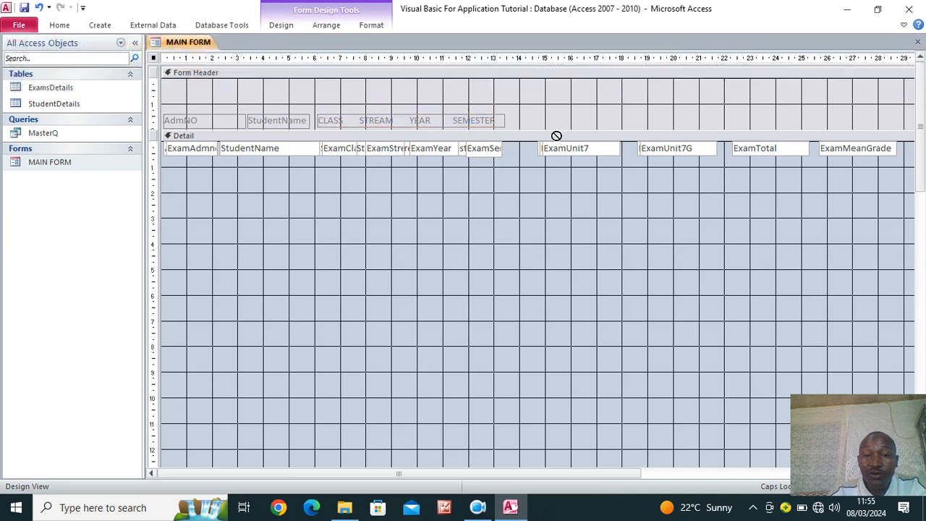
pyautogui.moveTo(530, 120); pyautogui.dragTo(645, 125)
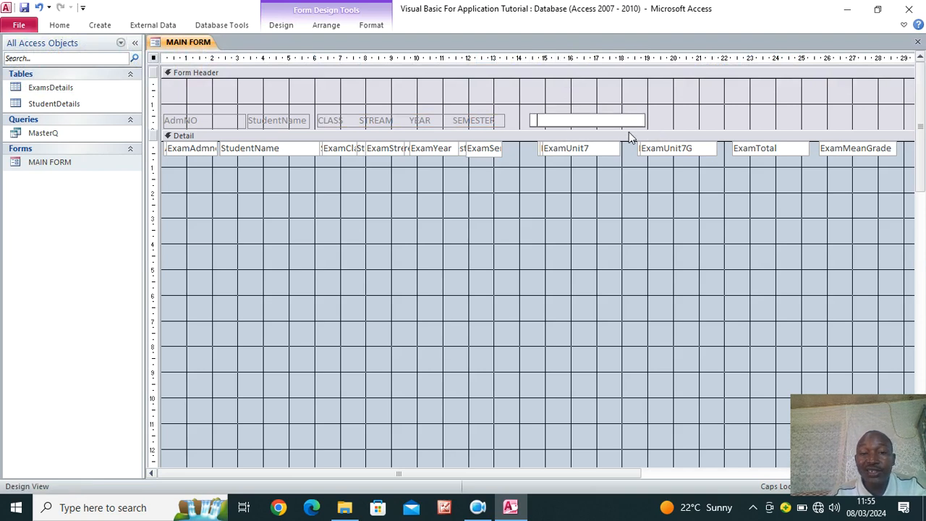
pyautogui.click(589, 195)
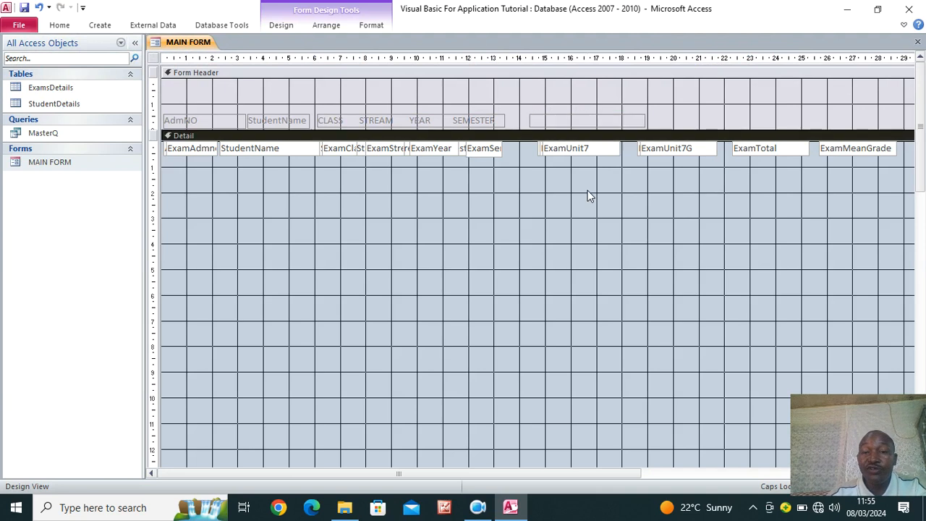
pyautogui.click(578, 121)
pyautogui.moveTo(644, 116); pyautogui.dragTo(626, 119)
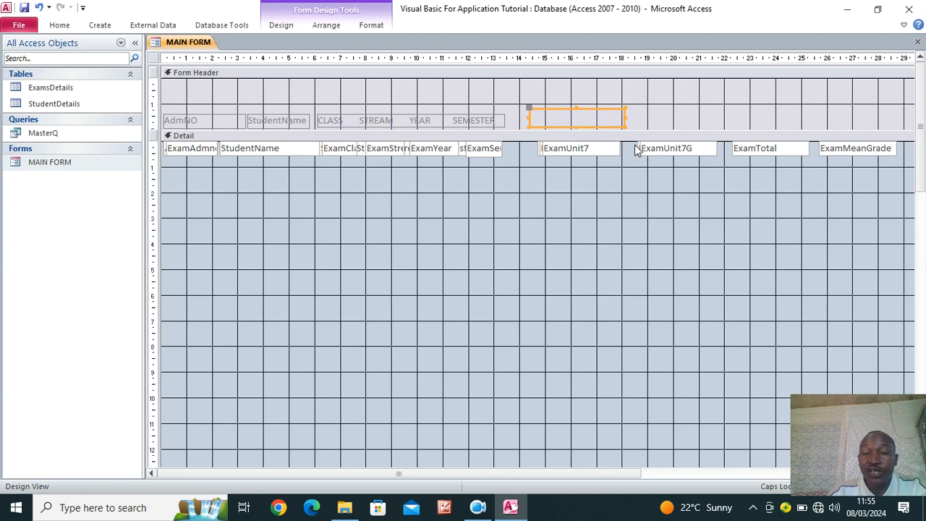
# Add a GRADE heading label in the header, nudged down slightly
pyautogui.click(273, 25)
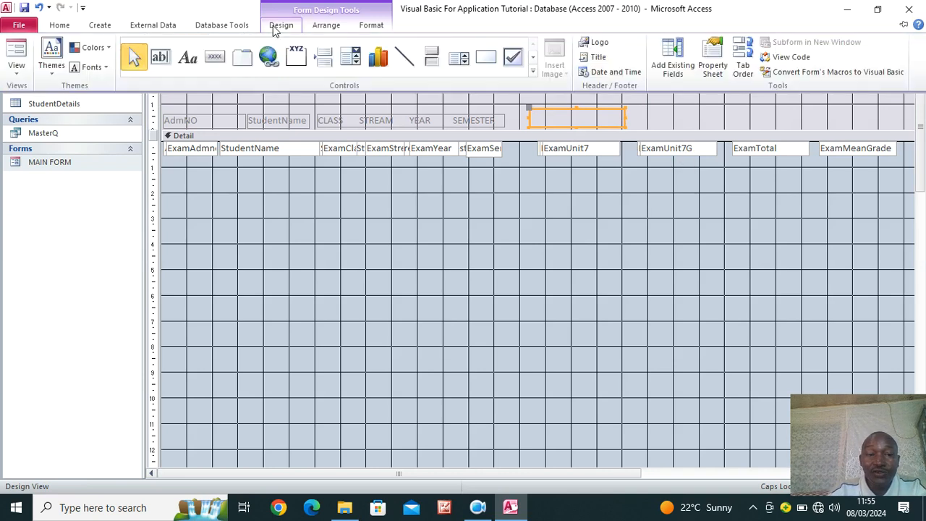
pyautogui.click(188, 57)
pyautogui.moveTo(637, 112); pyautogui.dragTo(712, 123)
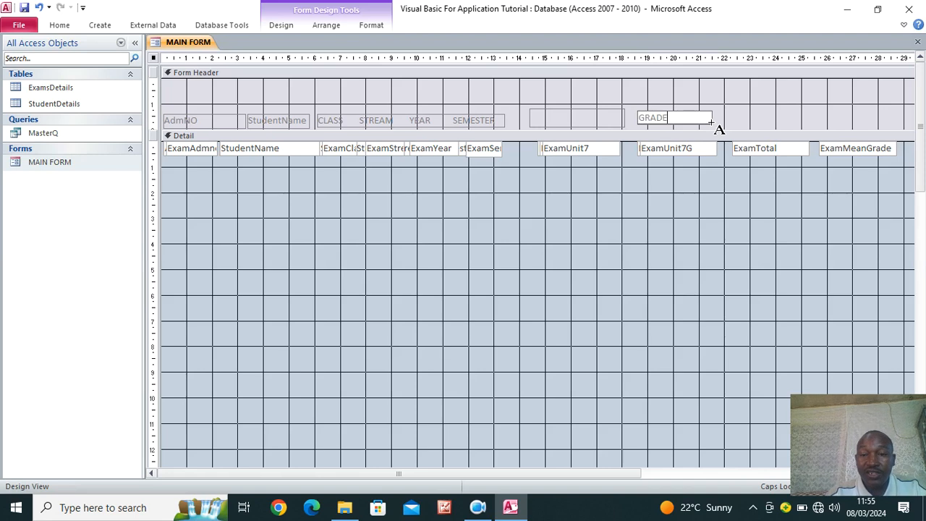
pyautogui.click(727, 123)
pyautogui.click(707, 123)
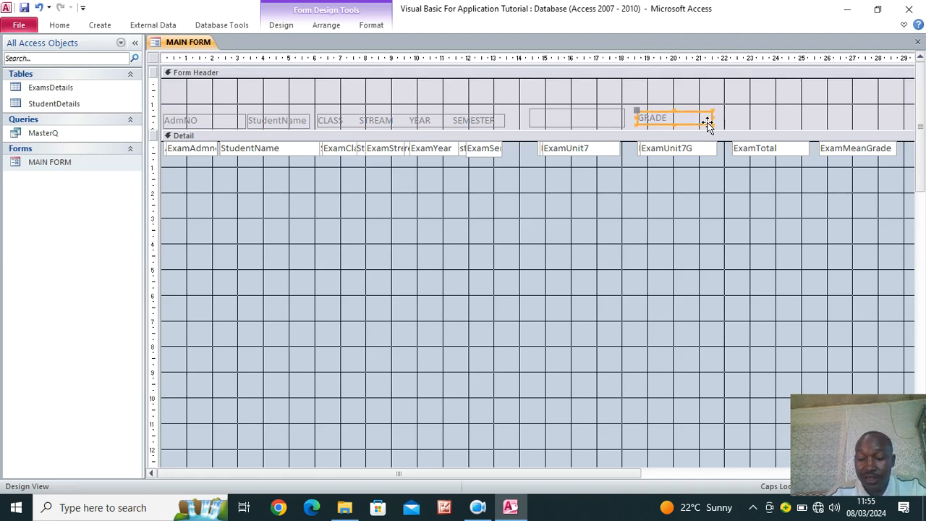
pyautogui.moveTo(708, 123); pyautogui.dragTo(708, 126)
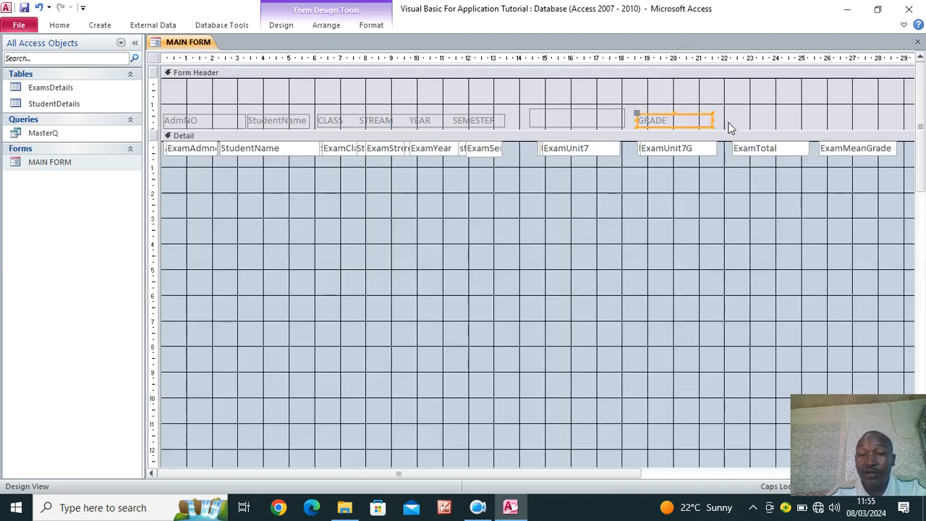
# Add a TOTAL MARKS heading label to the right of GRADE
pyautogui.click(280, 26)
pyautogui.click(188, 58)
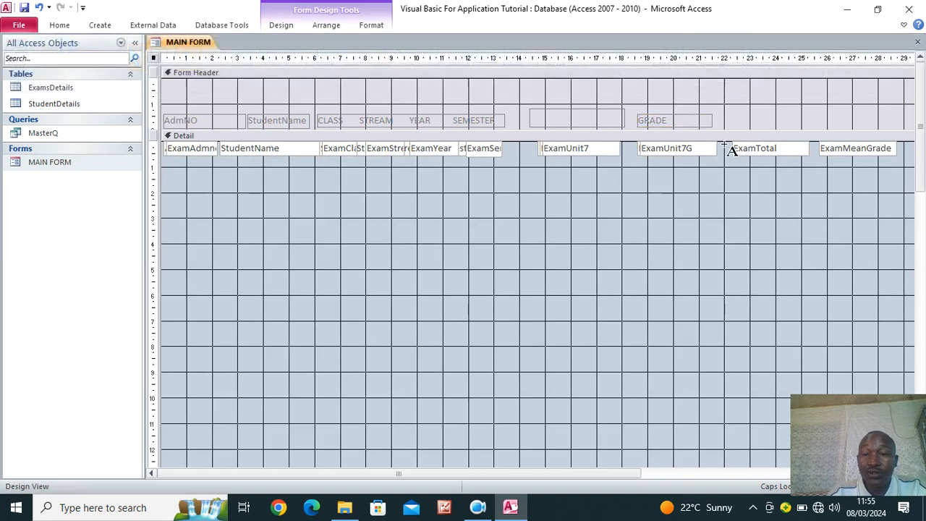
pyautogui.moveTo(725, 113); pyautogui.dragTo(801, 127)
pyautogui.write('TOTAL')
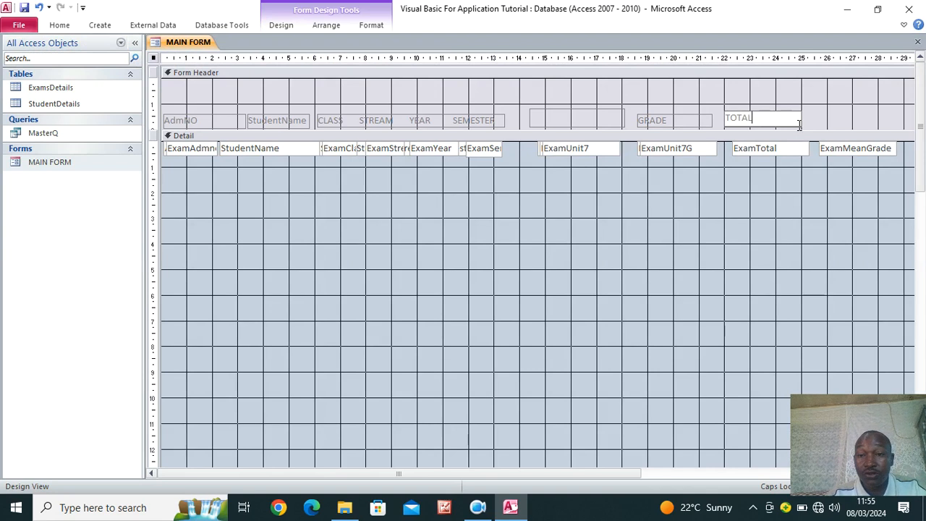
pyautogui.write(' MARKS')
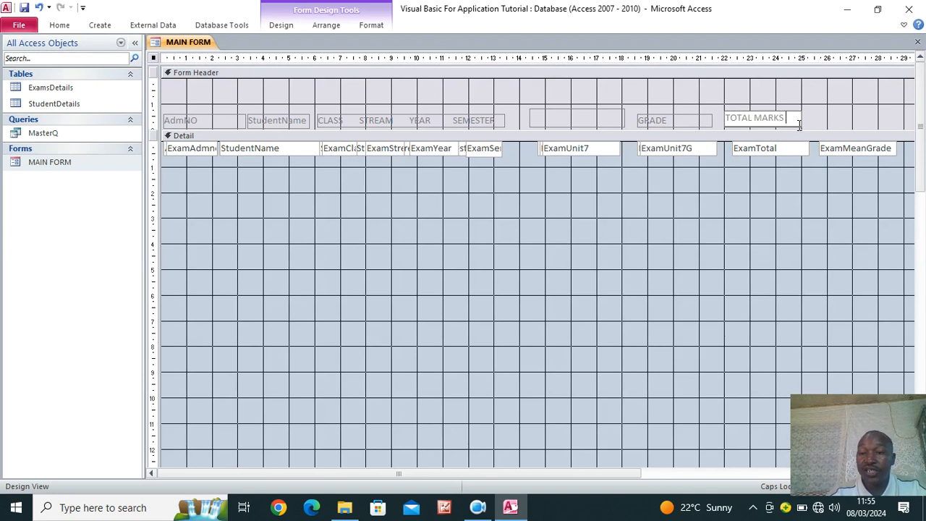
pyautogui.click(765, 171)
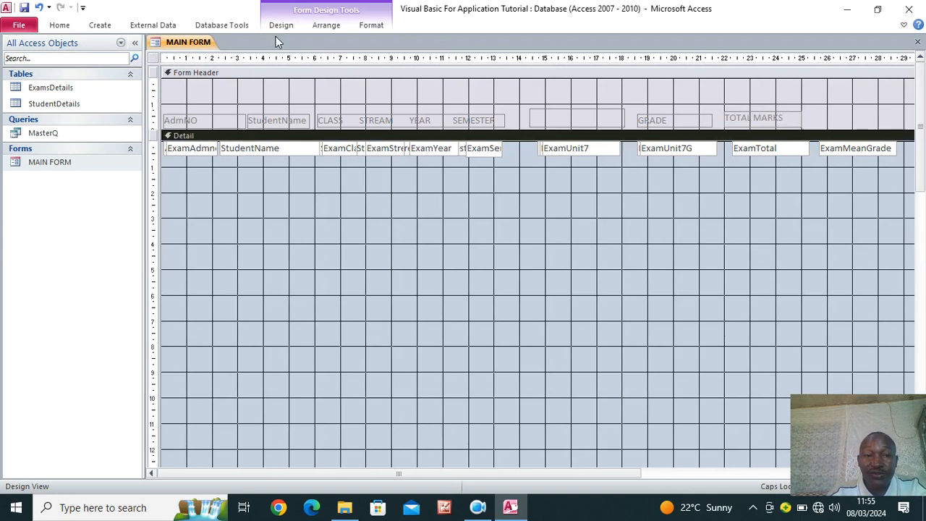
# Delete the ExamMeanGrade text box from the Detail row
pyautogui.click(279, 26)
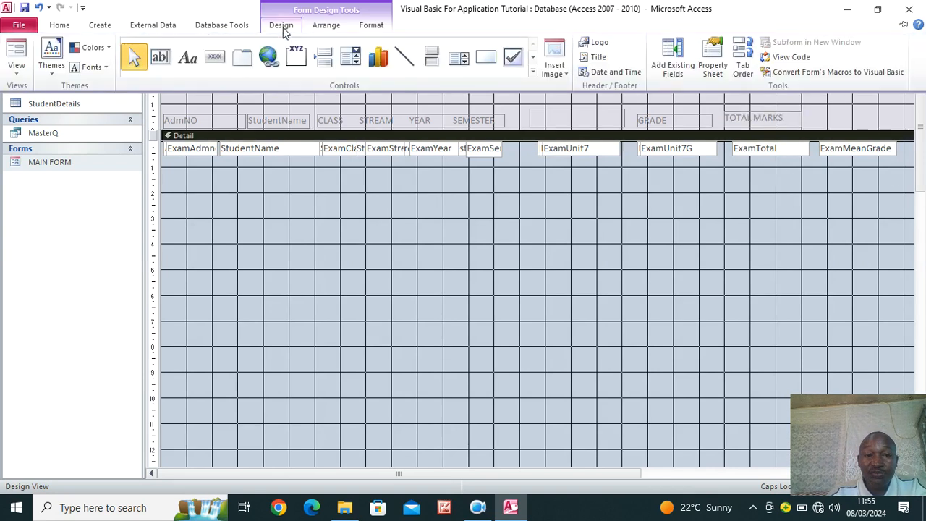
pyautogui.click(856, 154)
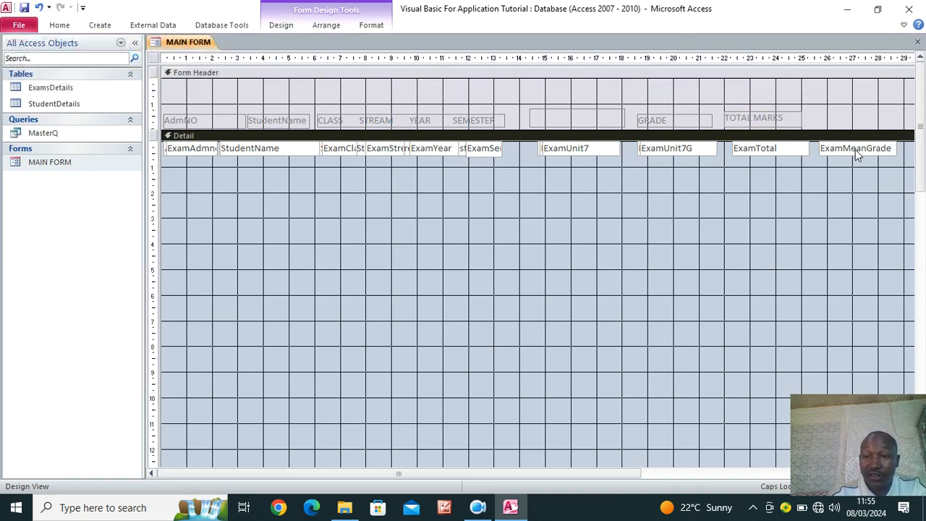
pyautogui.click(854, 151)
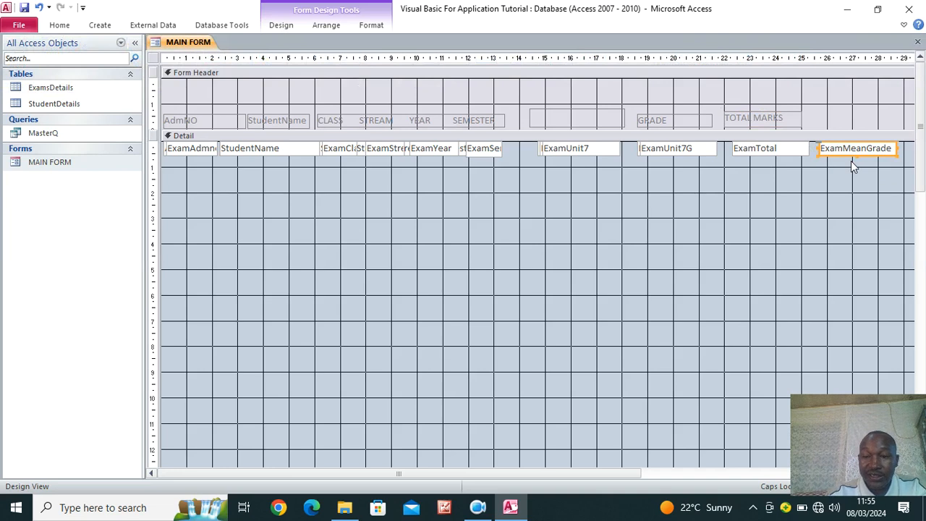
pyautogui.press('Delete')
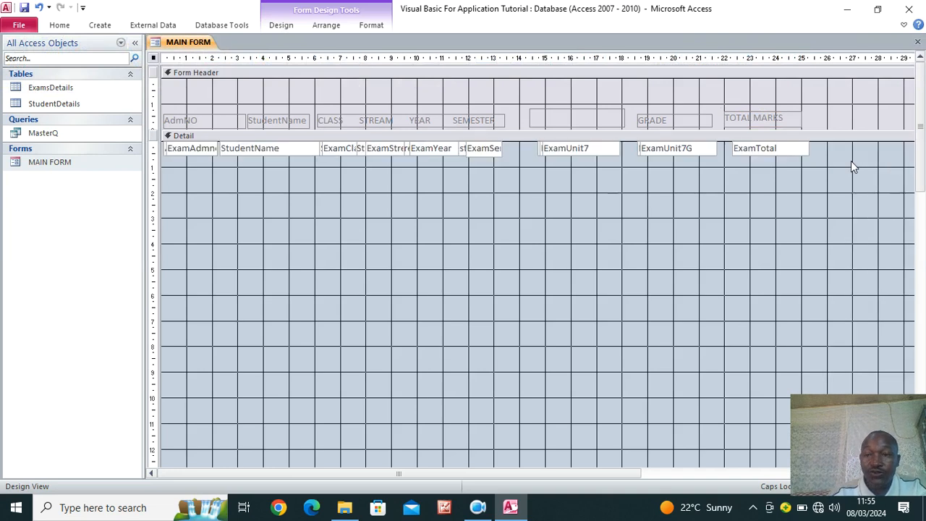
# Make all Form Header labels, AdmNO through TOTAL MARKS, bold with black font colour
pyautogui.click(592, 120)
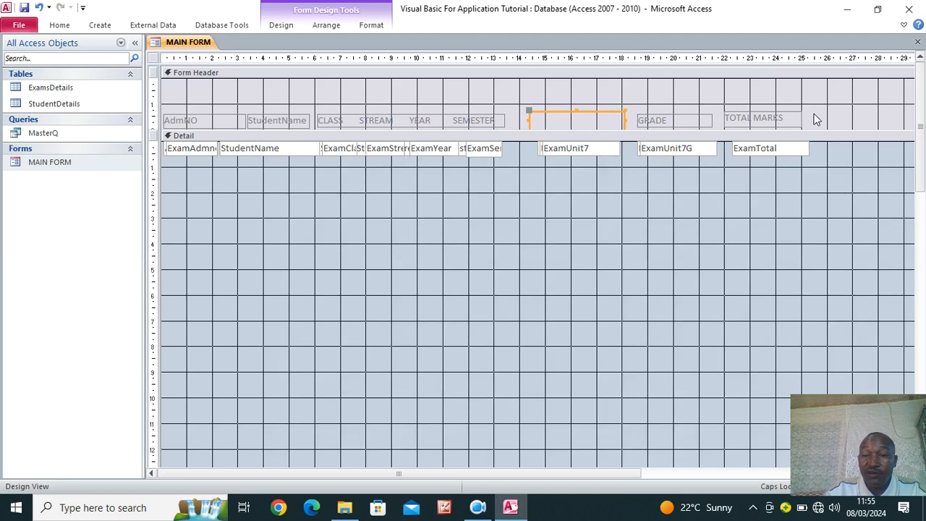
pyautogui.moveTo(823, 113); pyautogui.dragTo(152, 129)
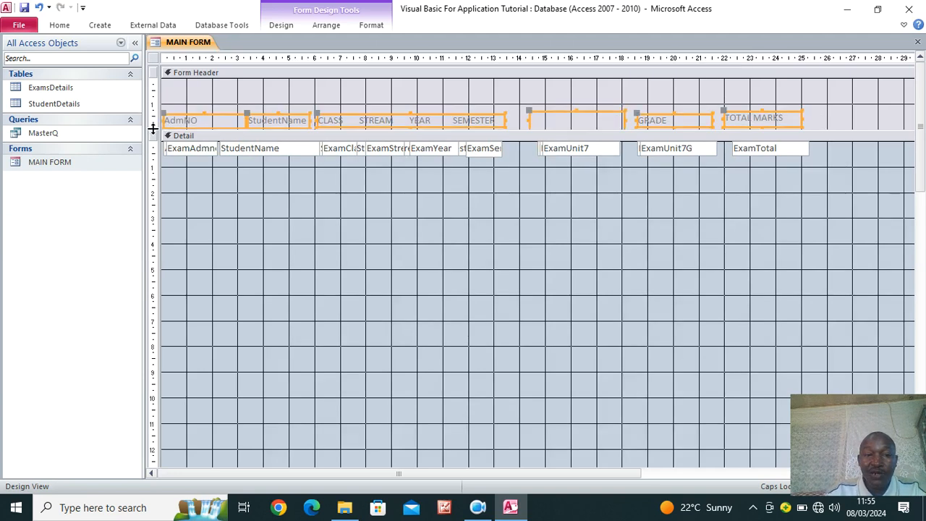
pyautogui.click(372, 26)
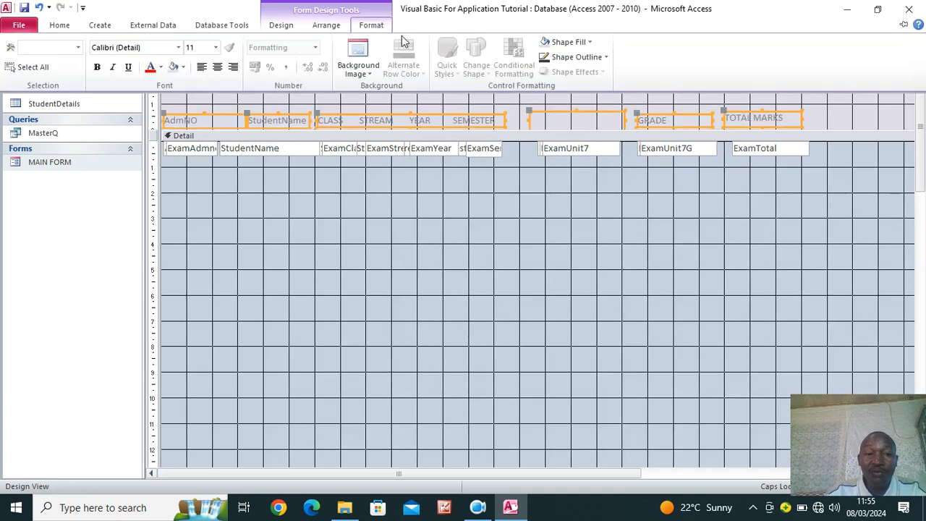
pyautogui.click(161, 66)
pyautogui.click(161, 110)
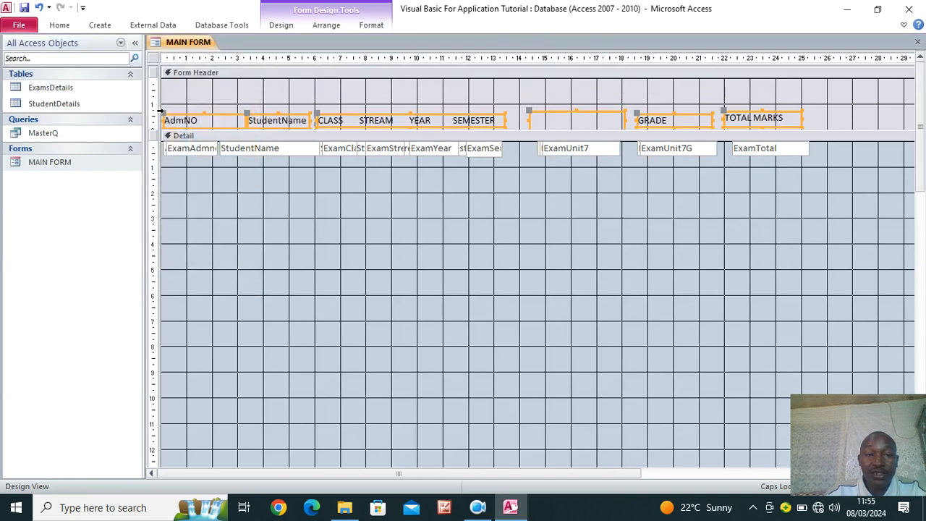
pyautogui.click(371, 25)
pyautogui.click(101, 67)
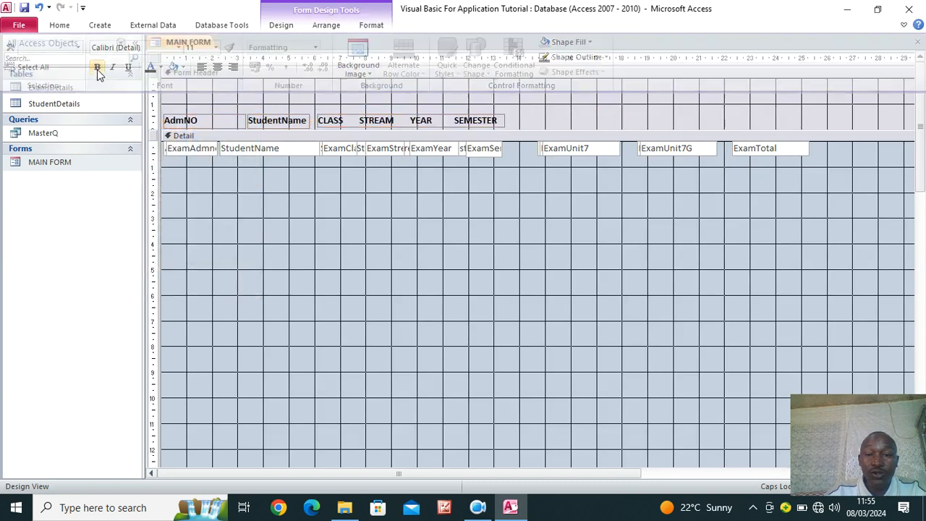
pyautogui.click(514, 209)
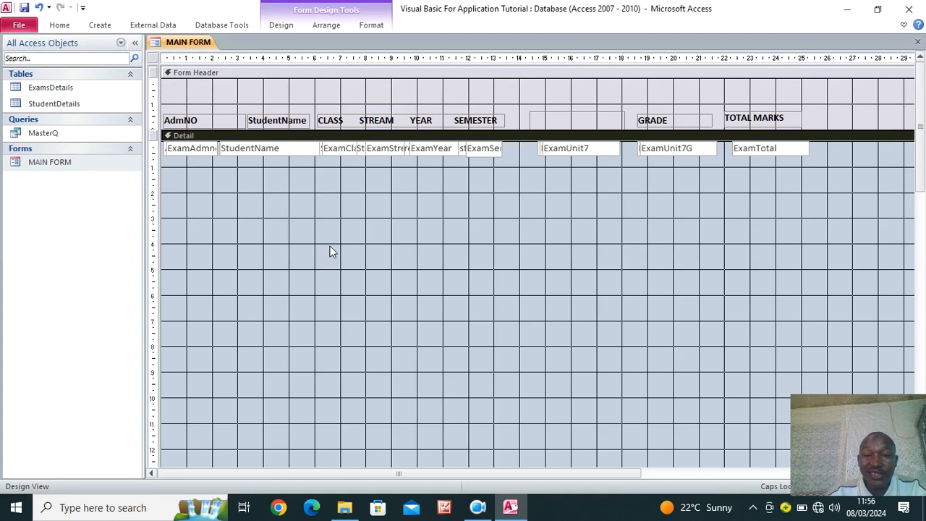
pyautogui.moveTo(830, 154); pyautogui.dragTo(160, 161)
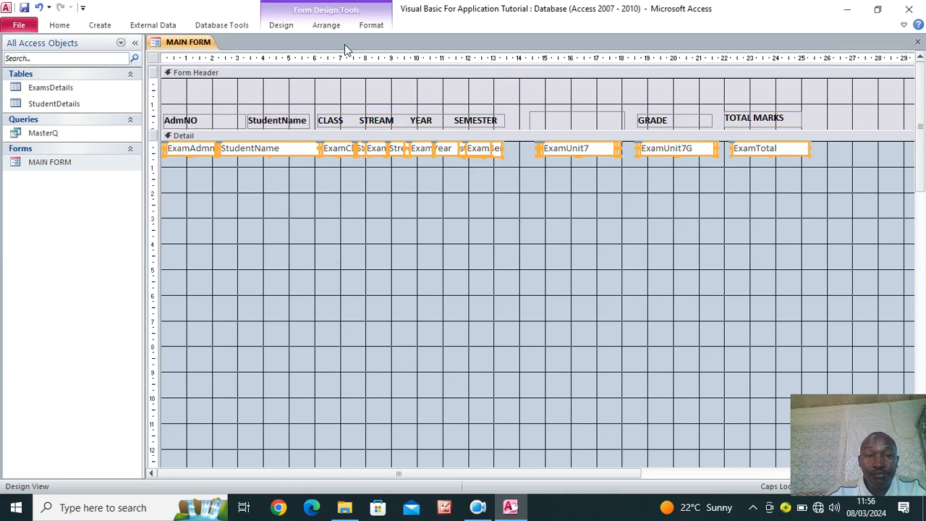
# Apply the font colour to the selected Detail text boxes
pyautogui.click(371, 26)
pyautogui.click(148, 69)
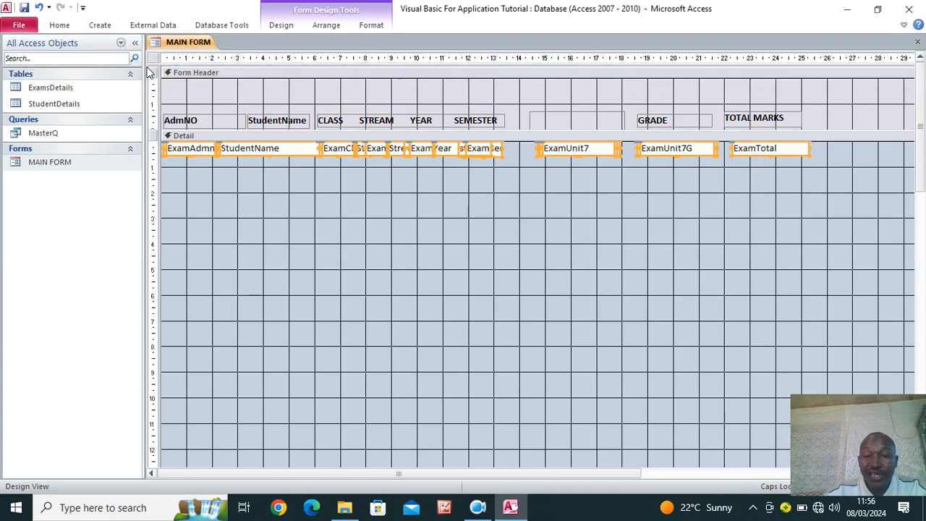
pyautogui.scroll(-1, 395, 260)
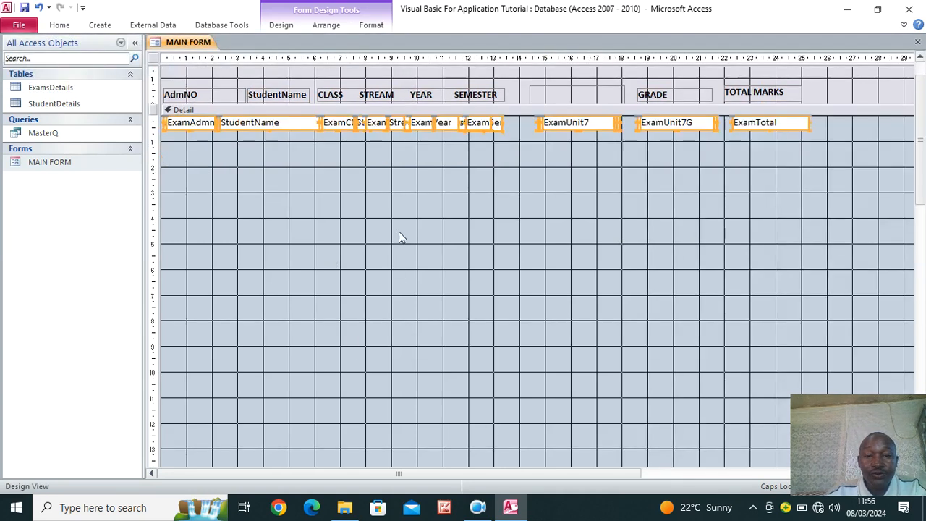
pyautogui.click(399, 223)
# Drag the Form Footer bar up to sit just below the Detail row of fields
pyautogui.scroll(-5, 399, 223)
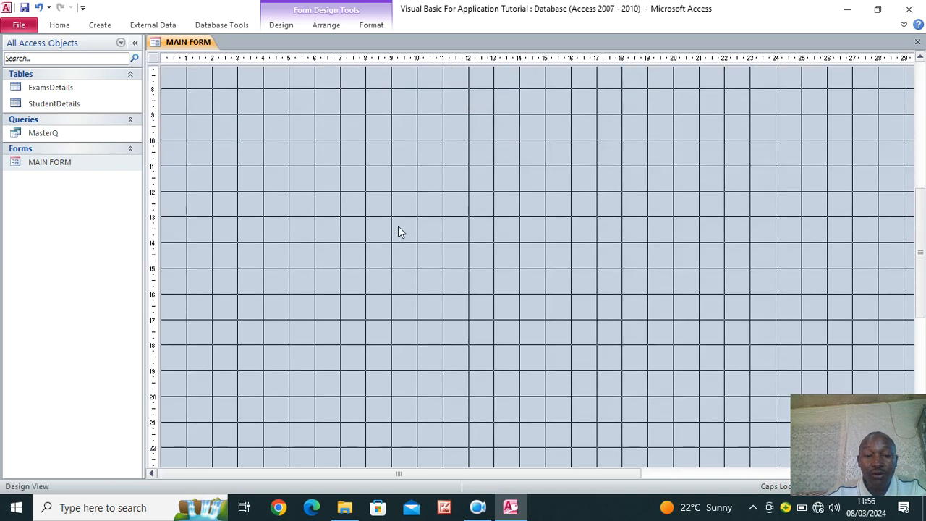
pyautogui.scroll(-5, 397, 229)
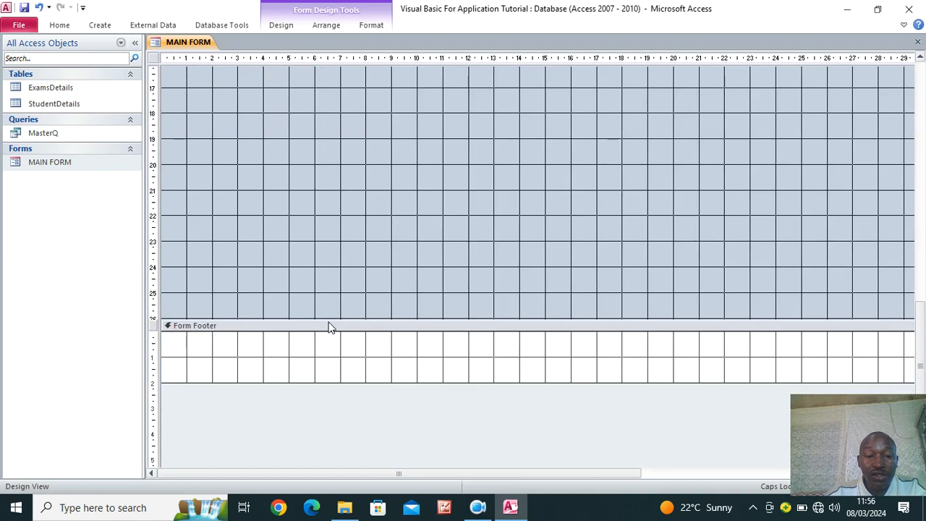
pyautogui.moveTo(334, 319); pyautogui.dragTo(340, 100)
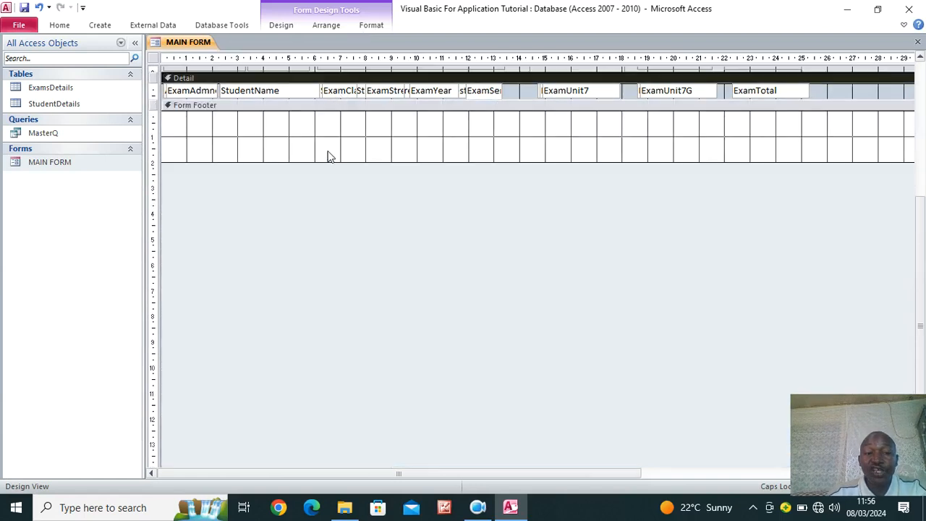
pyautogui.scroll(1, 322, 220)
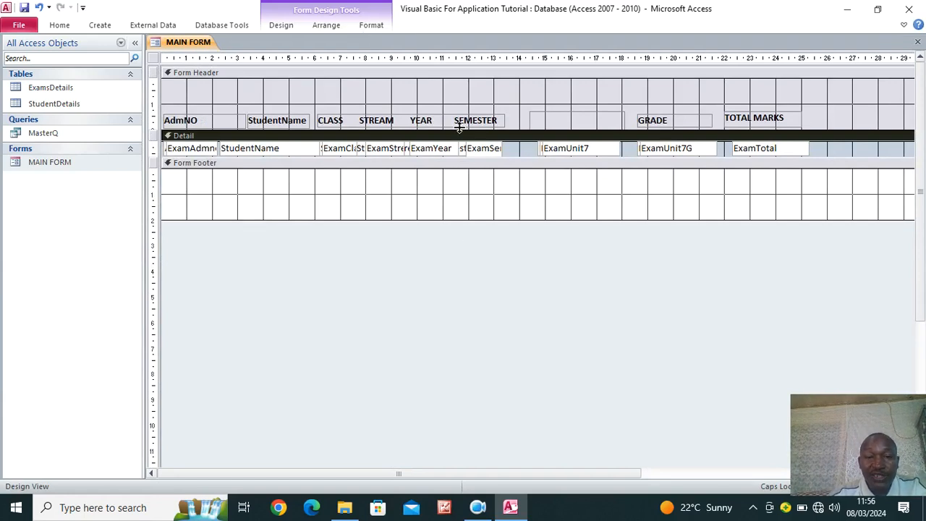
# Make the Form Header taller and nudge the column heading labels down
pyautogui.moveTo(459, 127); pyautogui.dragTo(441, 172)
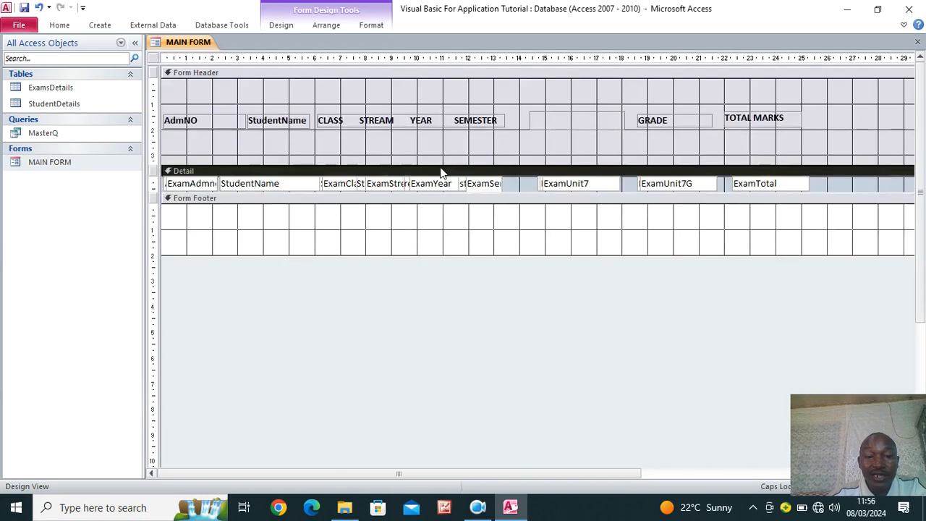
pyautogui.moveTo(843, 110); pyautogui.dragTo(168, 131)
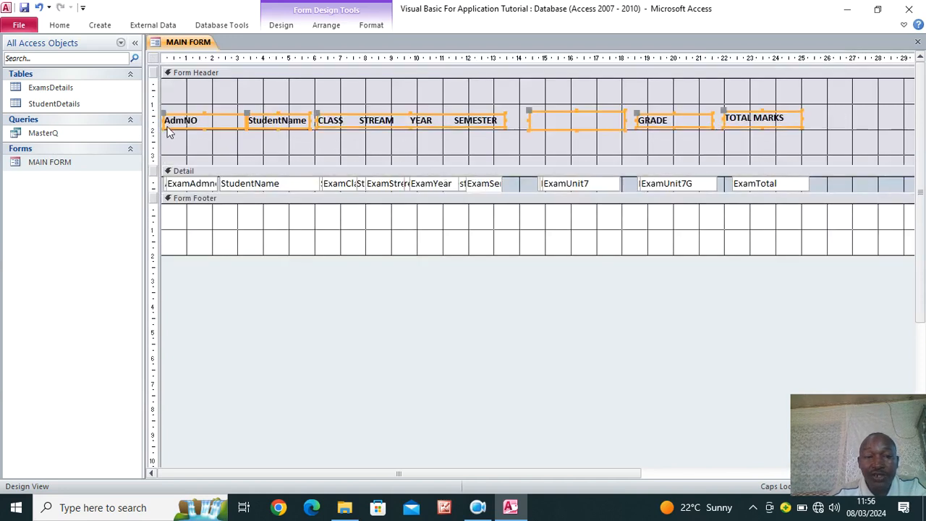
pyautogui.press('Down')
pyautogui.press('Down')
pyautogui.press('Down')
pyautogui.press('Down')
pyautogui.press('Down')
pyautogui.press('Down')
pyautogui.press('Down')
pyautogui.press('Down')
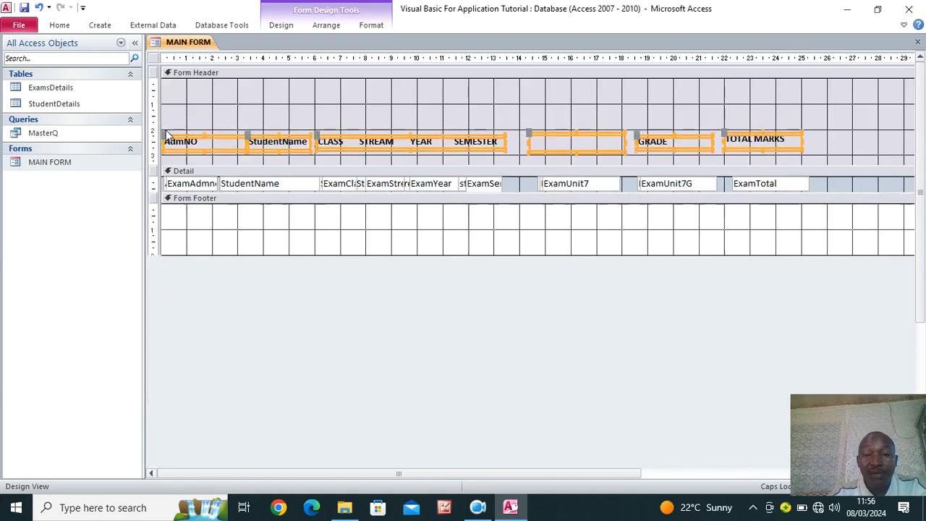
pyautogui.press('Down')
pyautogui.press('Down')
pyautogui.press('Down')
pyautogui.press('Down')
pyautogui.press('Down')
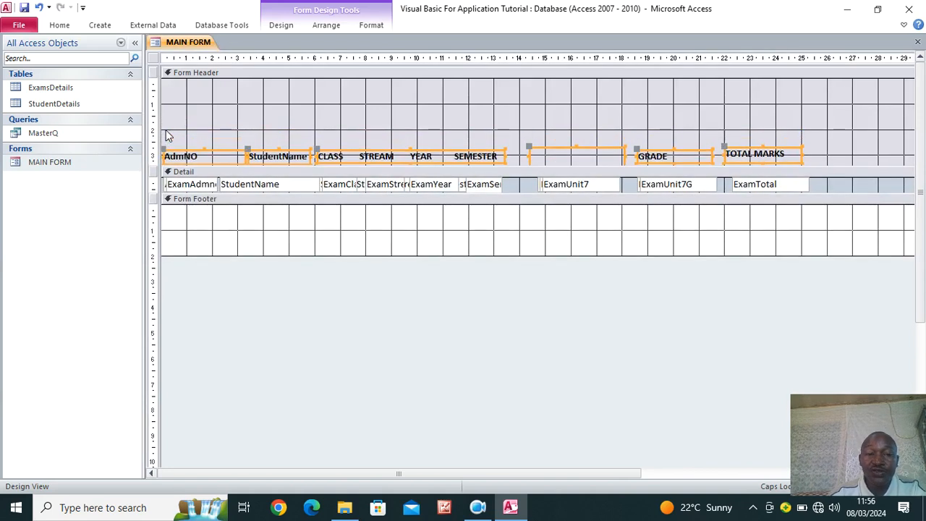
# Collapse the Form Footer to zero height and save the form design
pyautogui.click(551, 99)
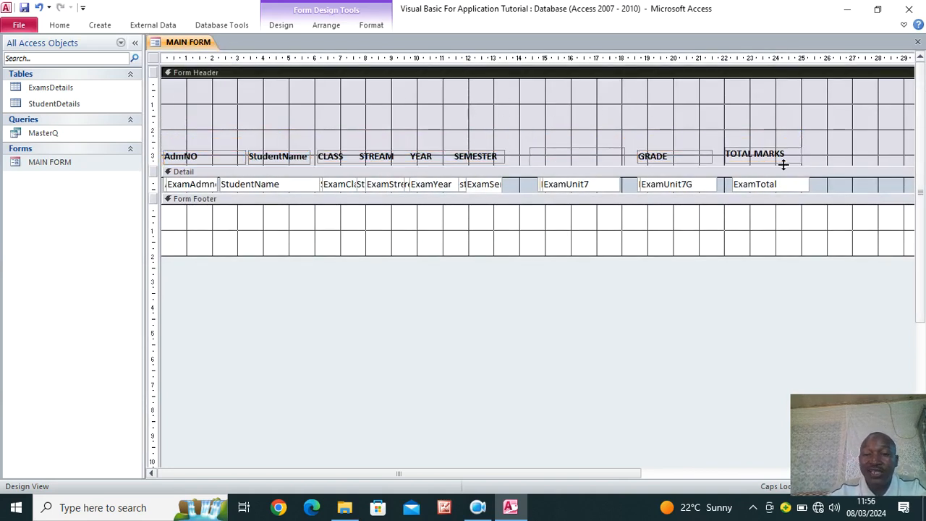
pyautogui.moveTo(526, 256); pyautogui.dragTo(533, 203)
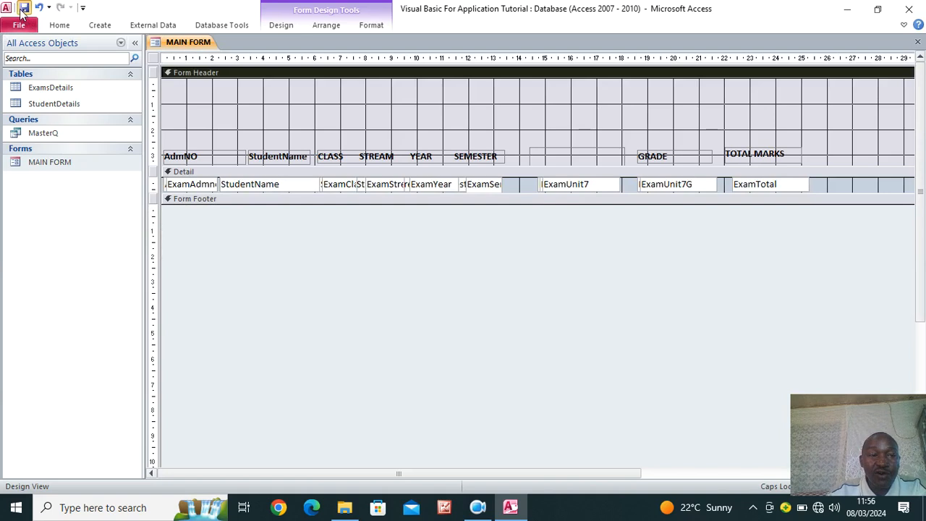
pyautogui.click(59, 25)
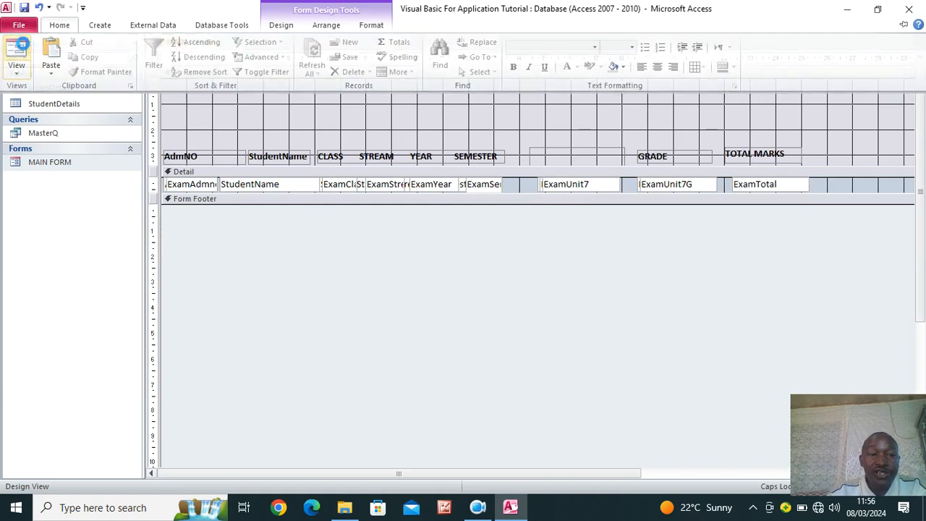
# Switch MAIN FORM to Form View and enter record 101 with the first student's name
pyautogui.click(16, 55)
pyautogui.click(50, 26)
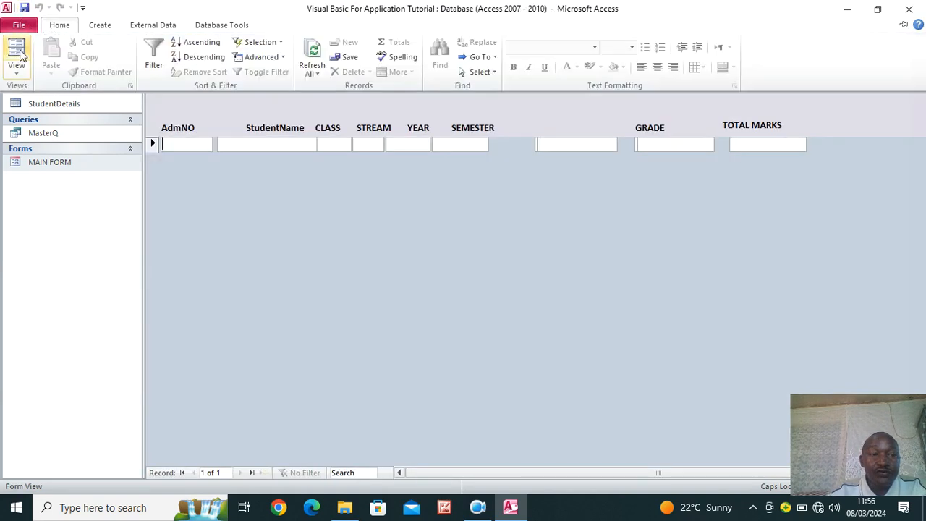
pyautogui.click(539, 205)
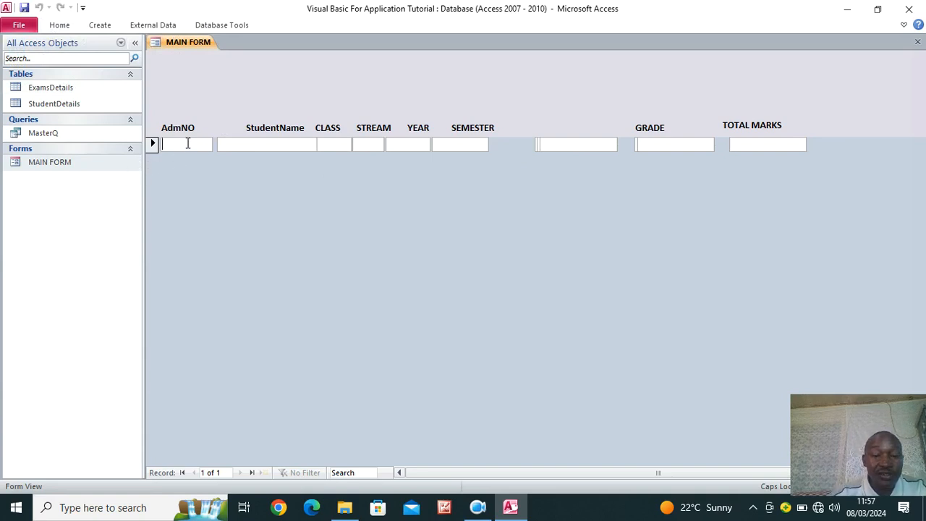
pyautogui.write('101')
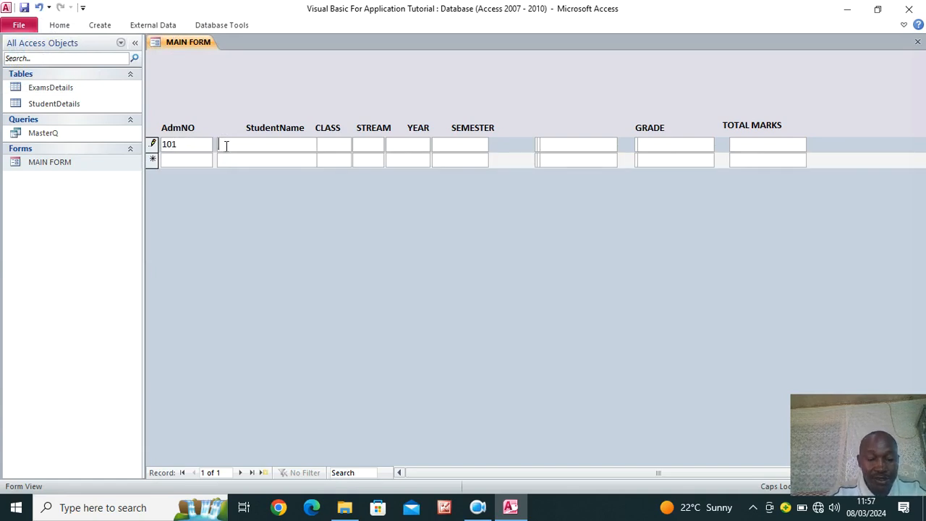
pyautogui.click(226, 146)
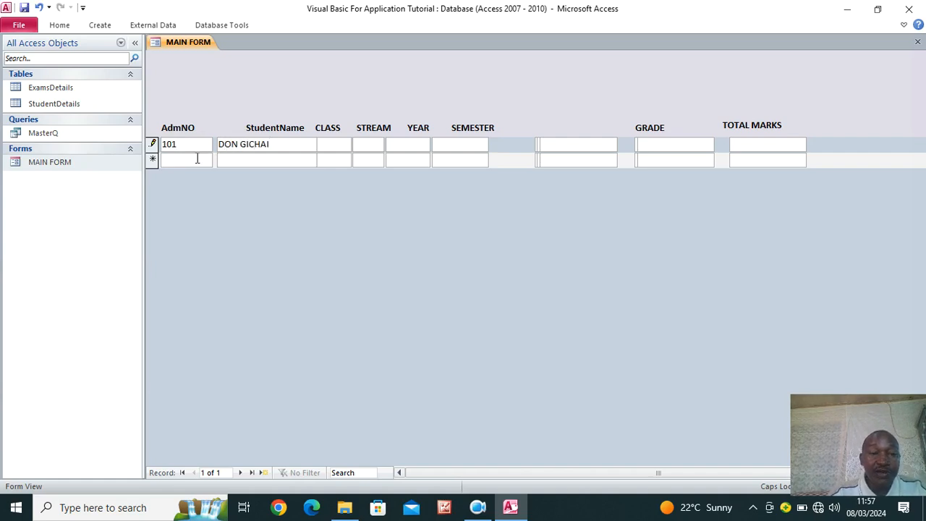
# Add record 102 with the second student's name
pyautogui.click(196, 159)
pyautogui.write('102')
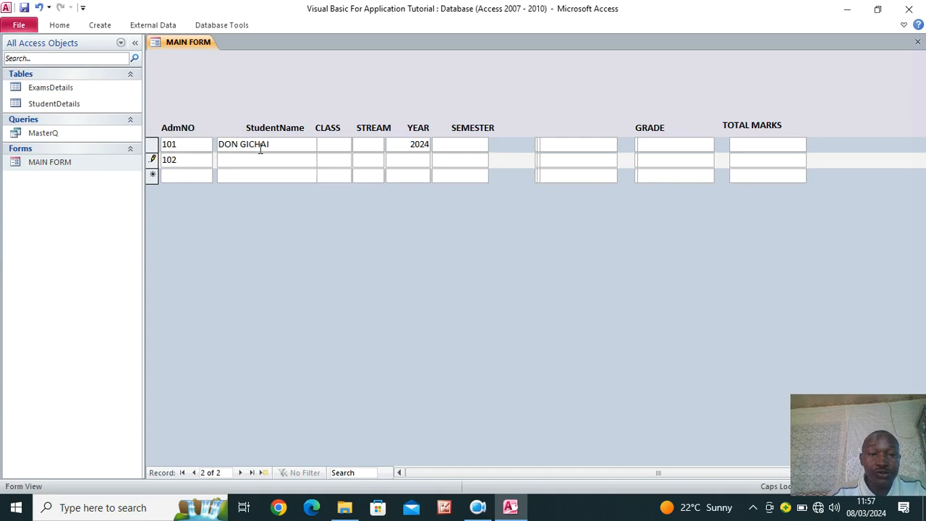
pyautogui.click(262, 158)
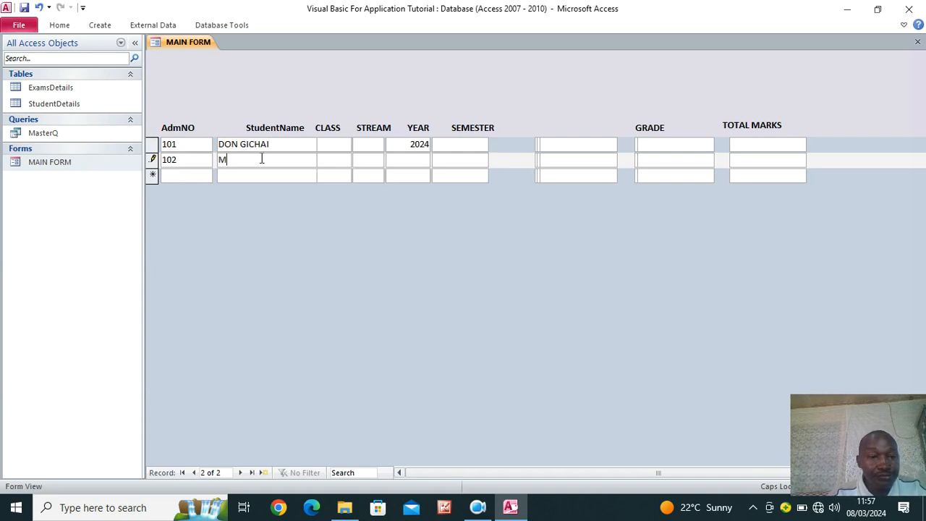
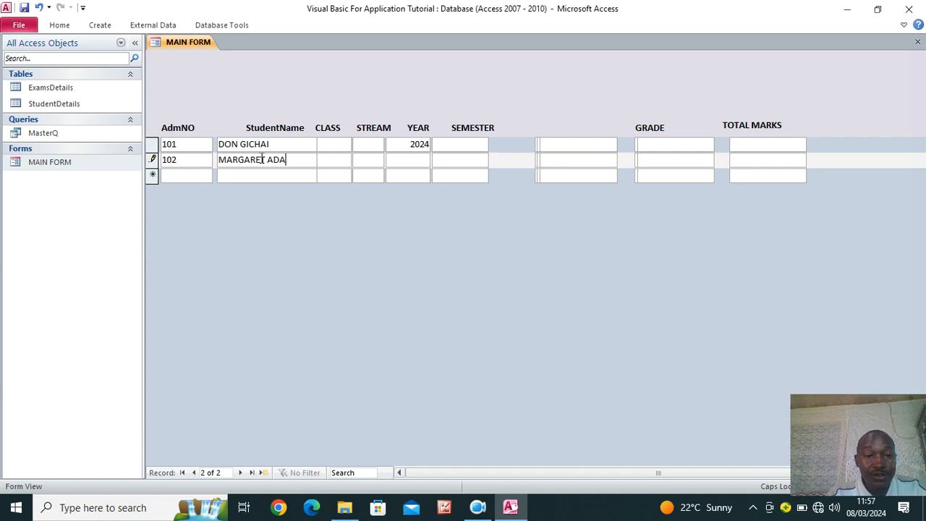
pyautogui.click(338, 178)
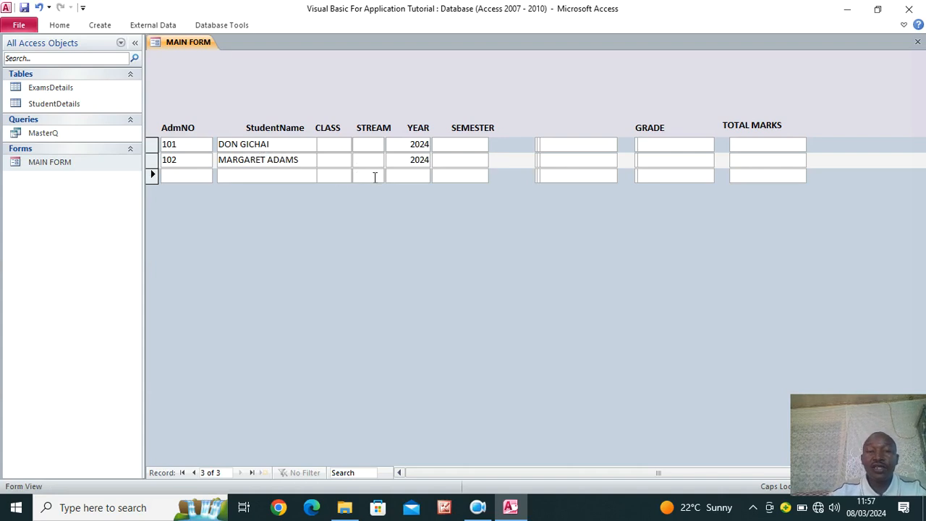
# Fill in CLASS 1 and STREAM N and S for records 101 and 102
pyautogui.click(327, 144)
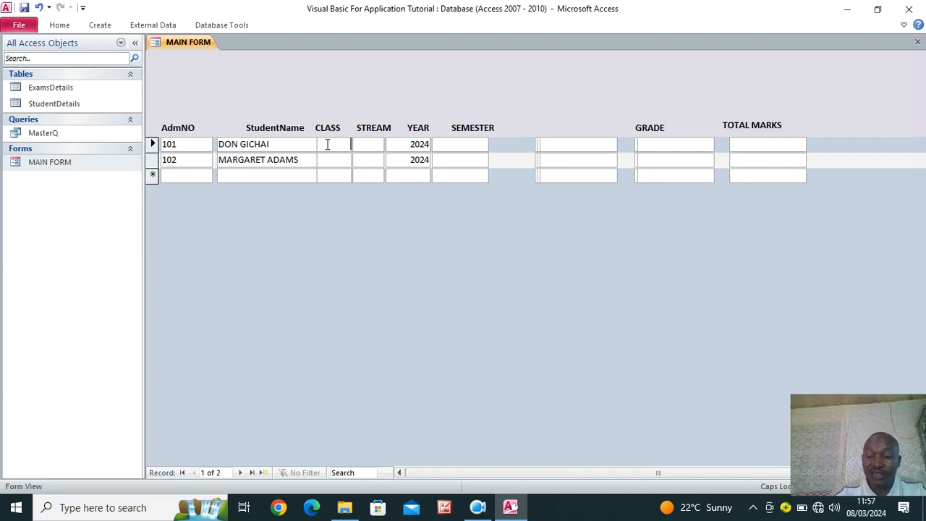
pyautogui.click(369, 144)
pyautogui.click(326, 160)
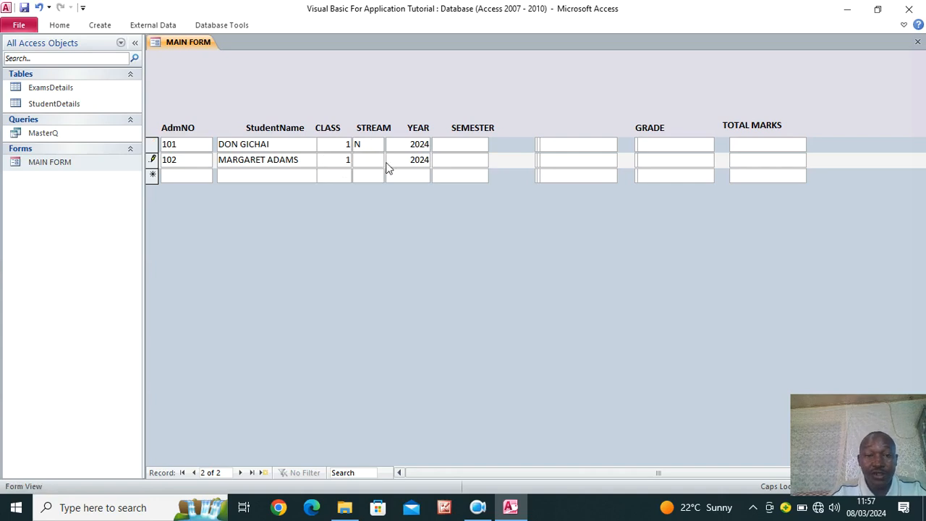
pyautogui.click(366, 159)
pyautogui.write('S')
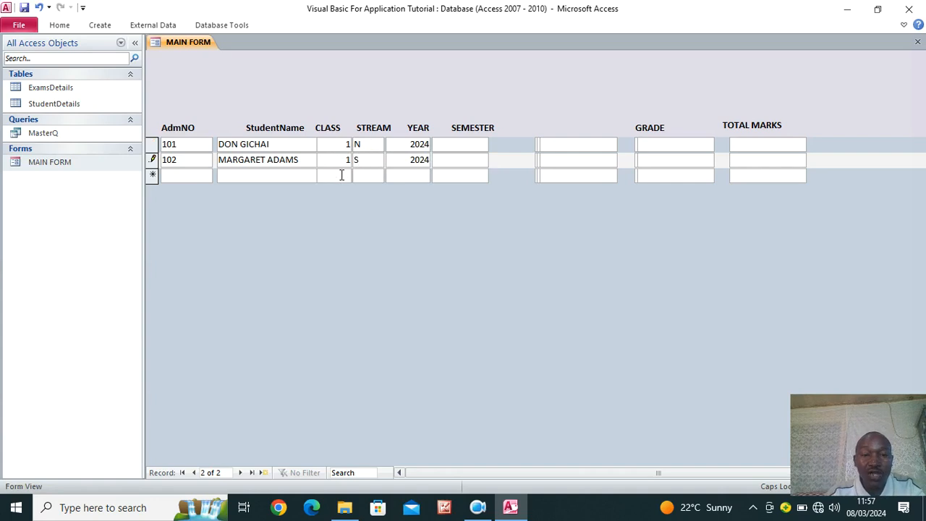
pyautogui.click(198, 174)
# Check the StudentDetails table for both records, then put MAIN FORM in Design View
pyautogui.doubleClick(62, 105)
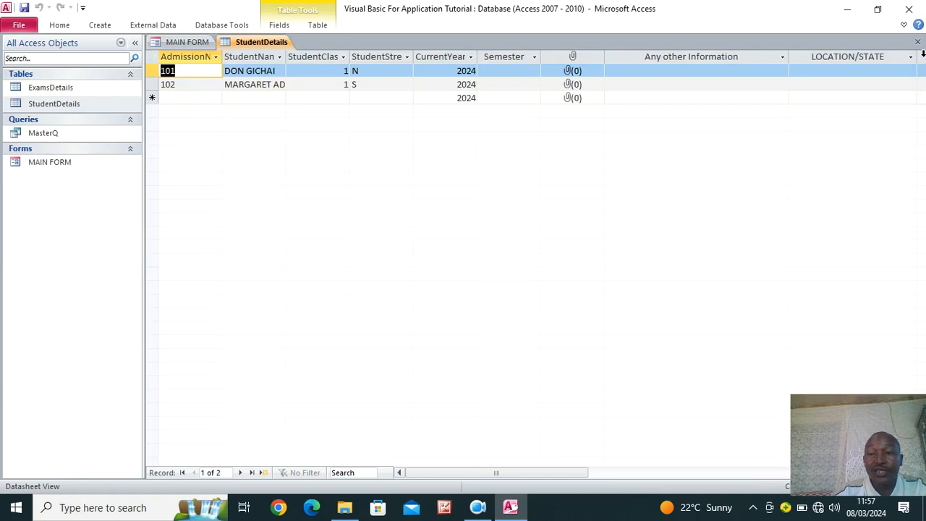
pyautogui.click(917, 41)
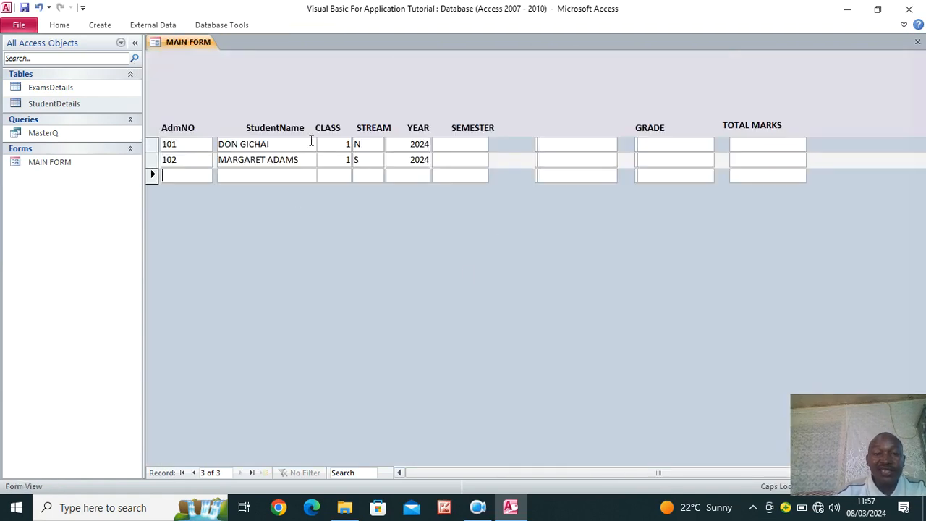
pyautogui.rightClick(395, 228)
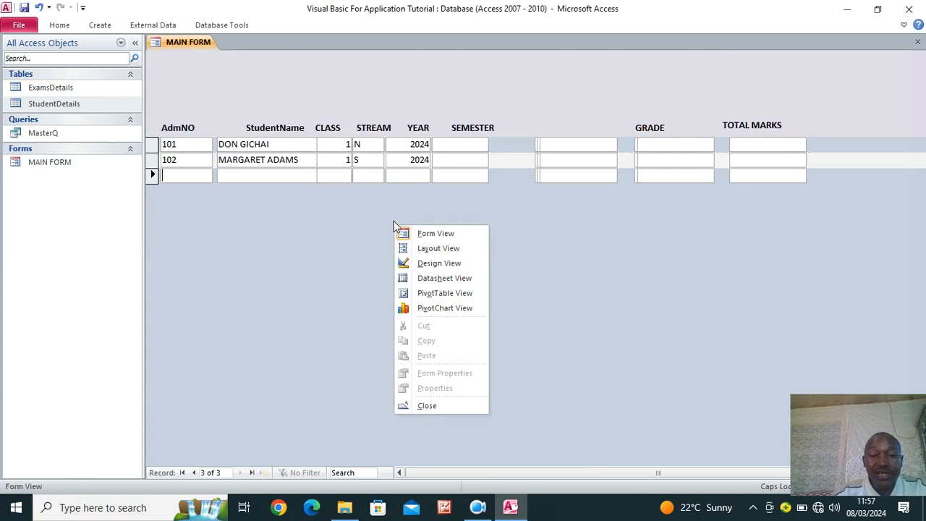
pyautogui.click(432, 266)
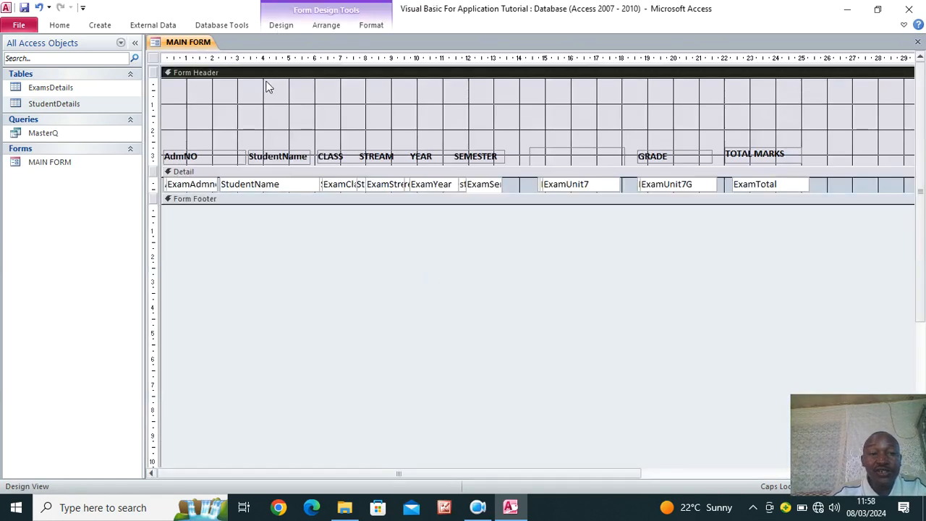
# Switch MAIN FORM briefly to Form View, then back to Design View
pyautogui.doubleClick(50, 162)
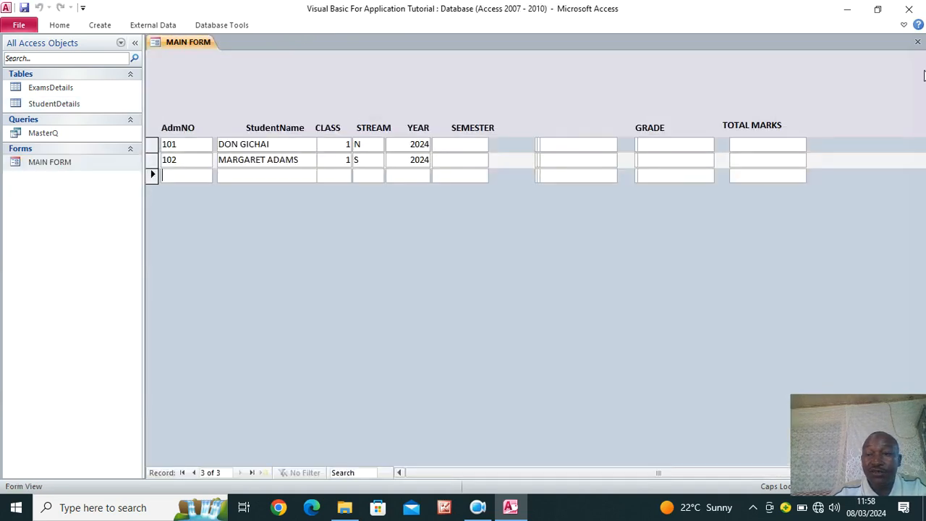
pyautogui.rightClick(654, 88)
pyautogui.click(693, 120)
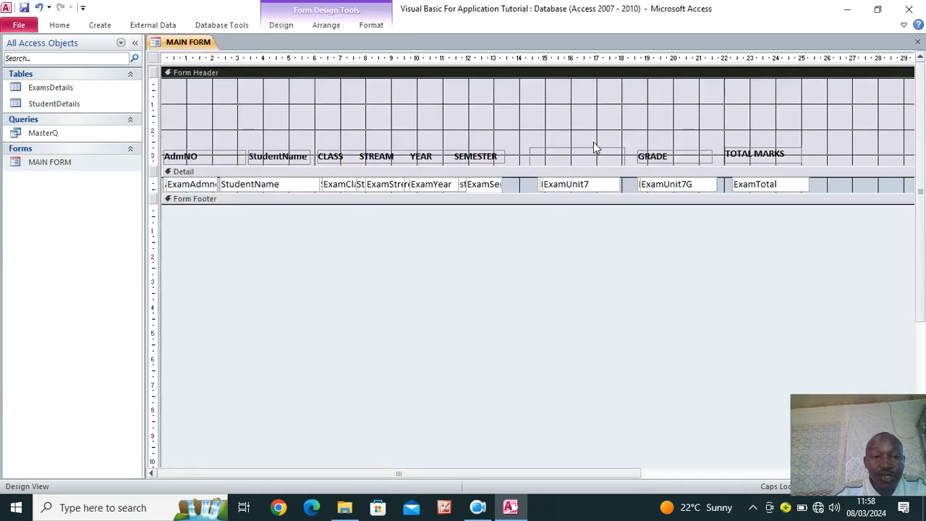
pyautogui.click(279, 26)
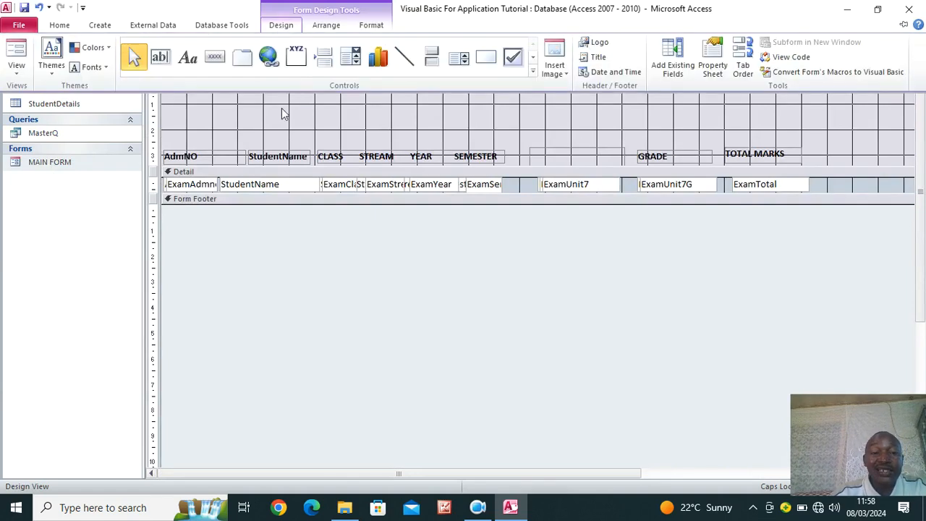
# Draw a wide label across the header top reading 'EXCEL ACADEMY HIGH SCHOOL' and select it
pyautogui.click(188, 62)
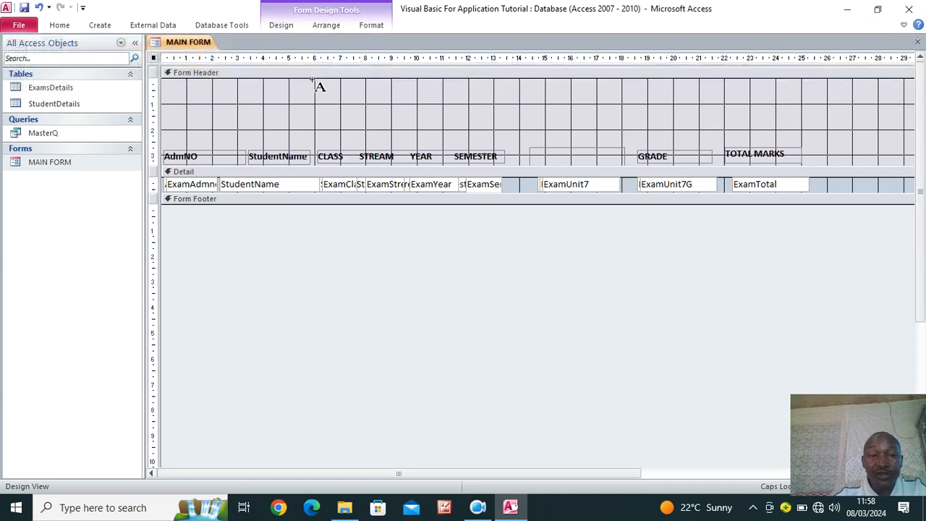
pyautogui.moveTo(313, 79); pyautogui.dragTo(846, 106)
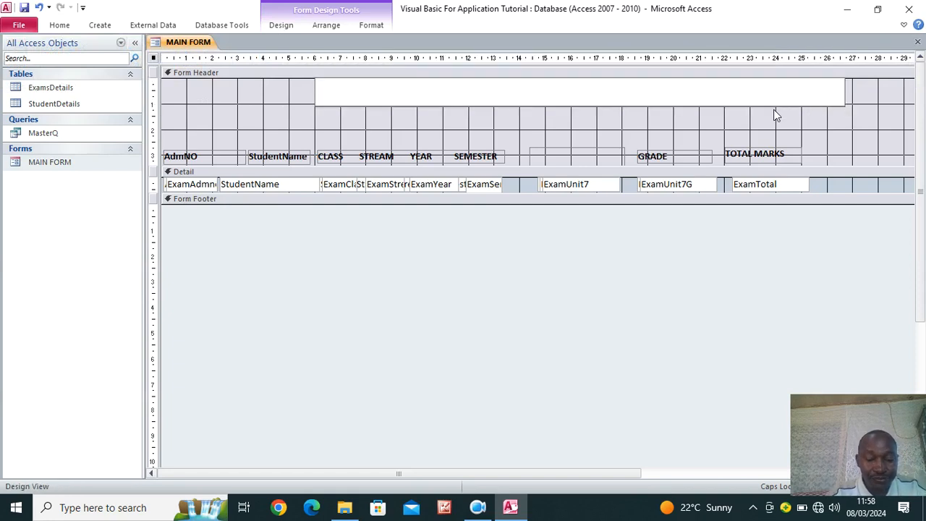
pyautogui.write('EX')
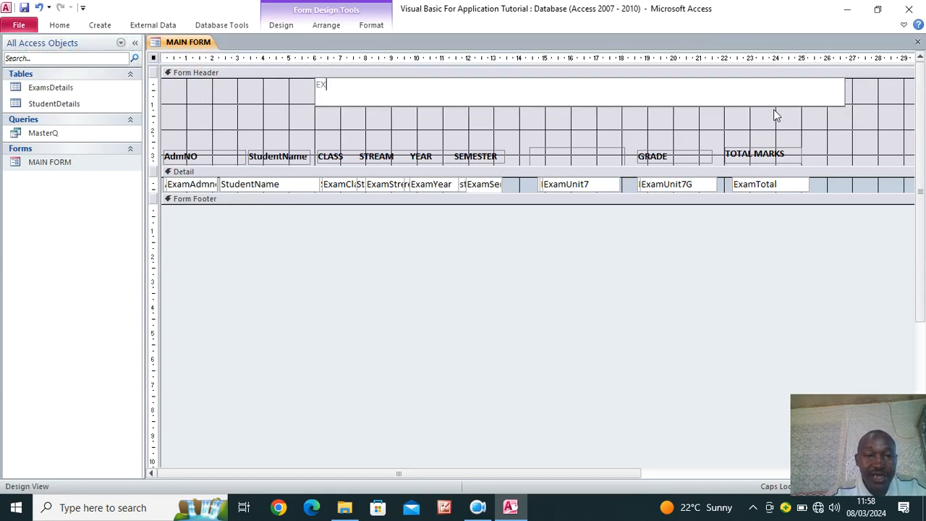
pyautogui.write('CEL ACA')
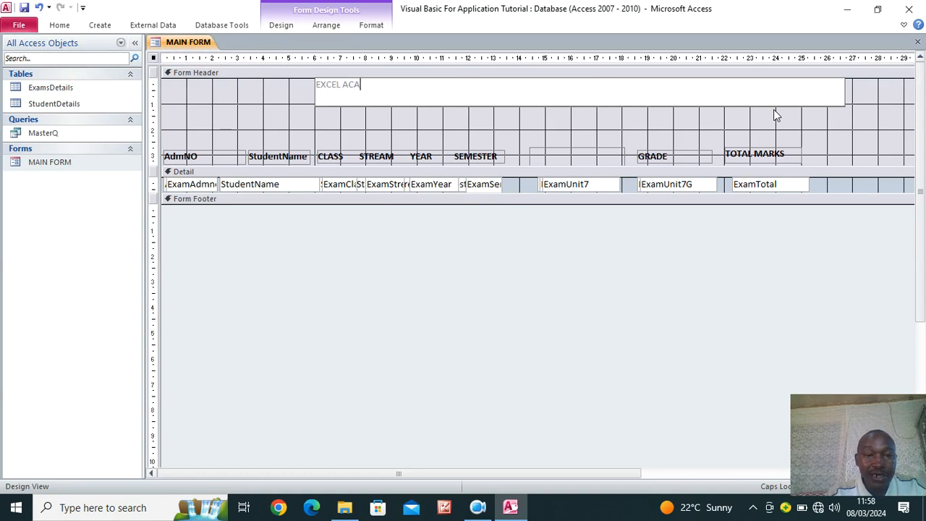
pyautogui.write('DEMY')
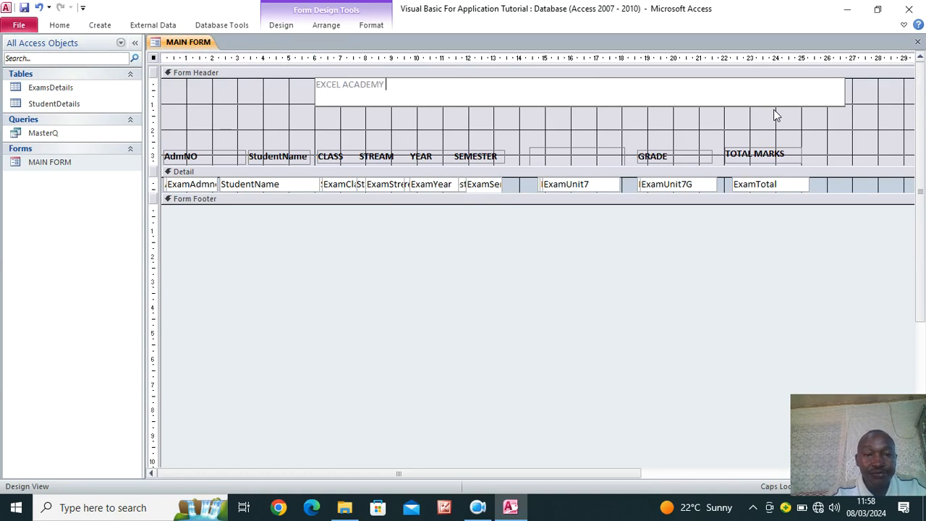
pyautogui.write(' HISGH S')
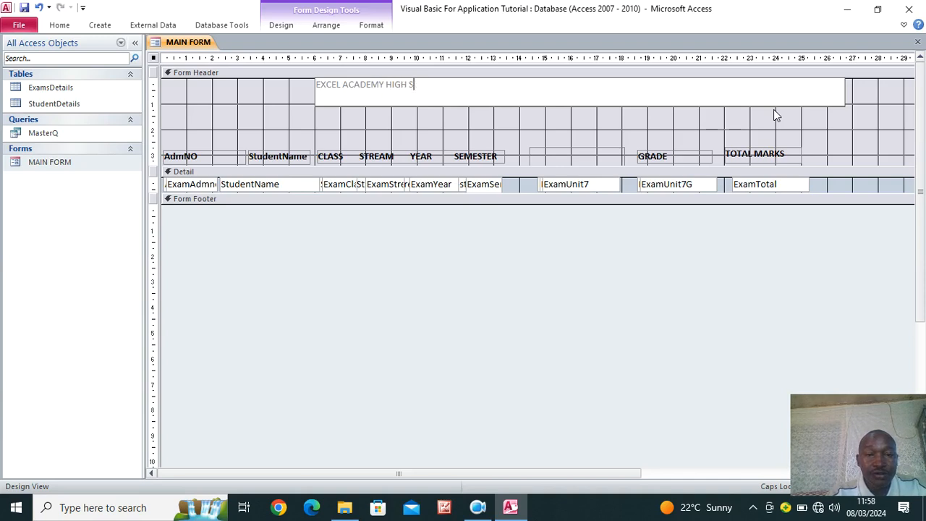
pyautogui.write('CHOOL')
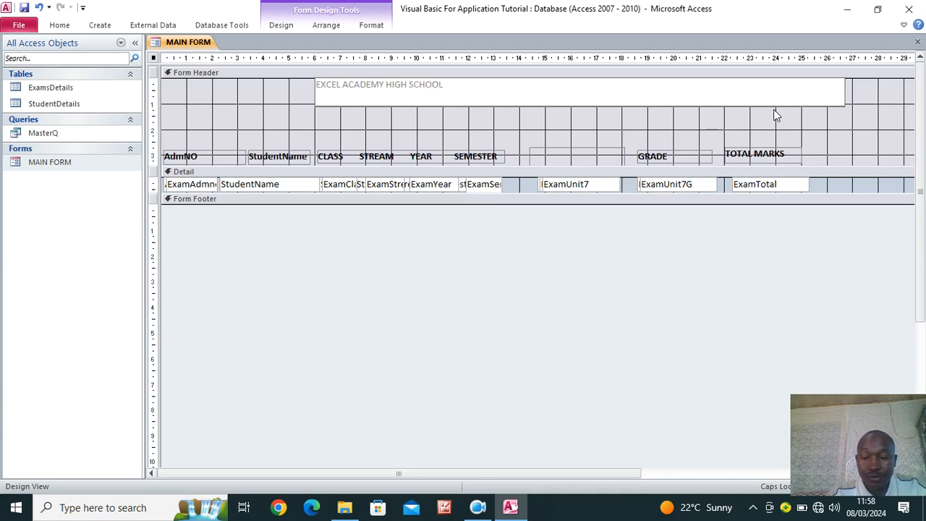
pyautogui.click(181, 112)
pyautogui.click(322, 98)
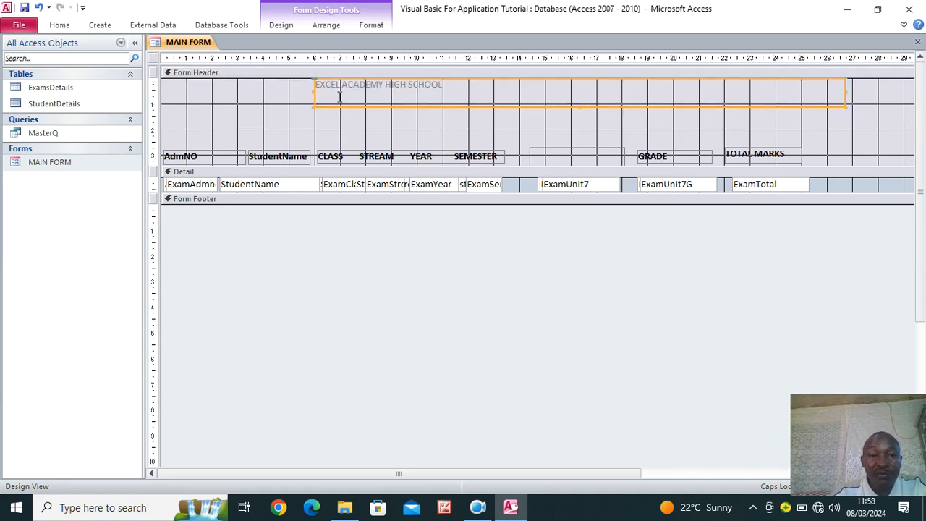
pyautogui.click(372, 26)
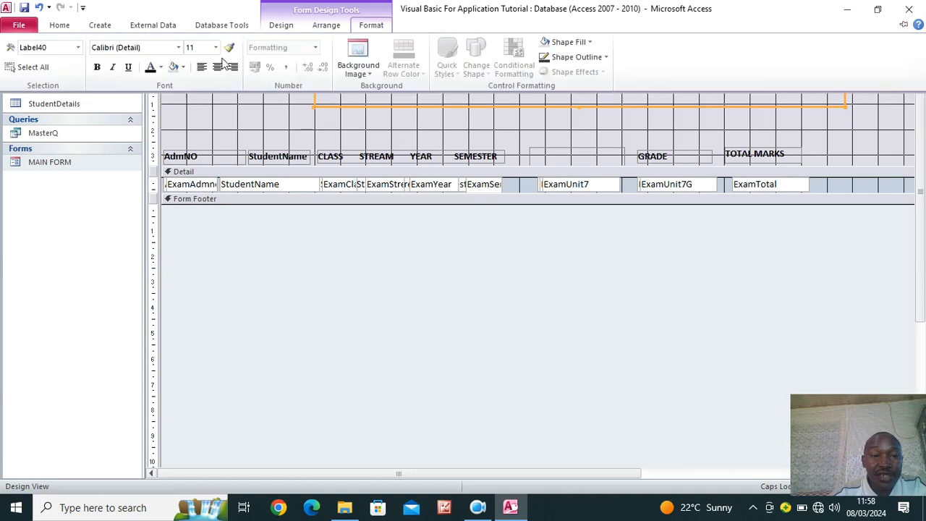
# Set the title label to 36-point and enlarge its box so the whole title shows
pyautogui.click(215, 47)
pyautogui.click(206, 190)
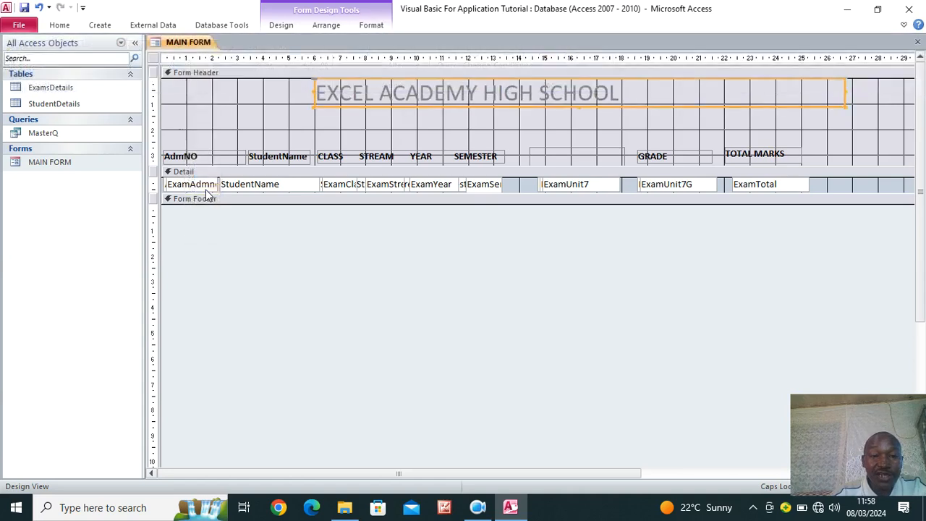
pyautogui.click(373, 24)
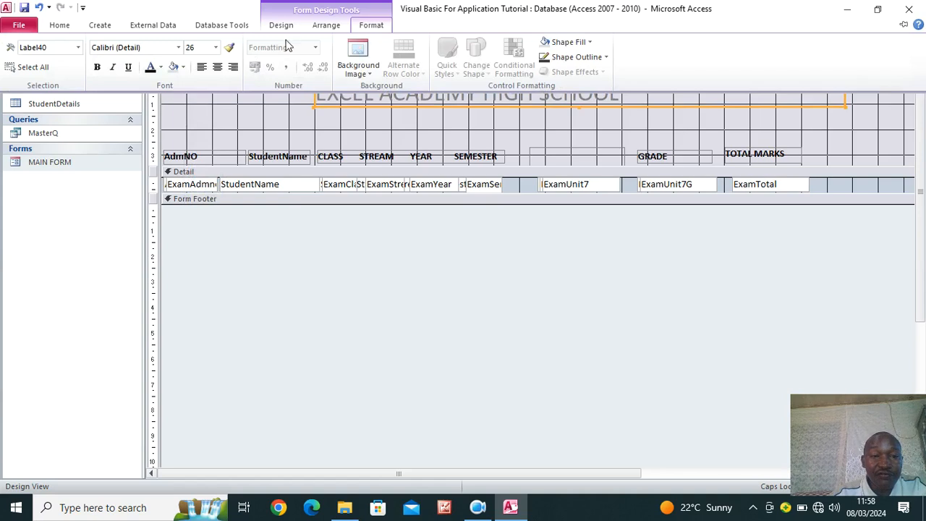
pyautogui.click(217, 48)
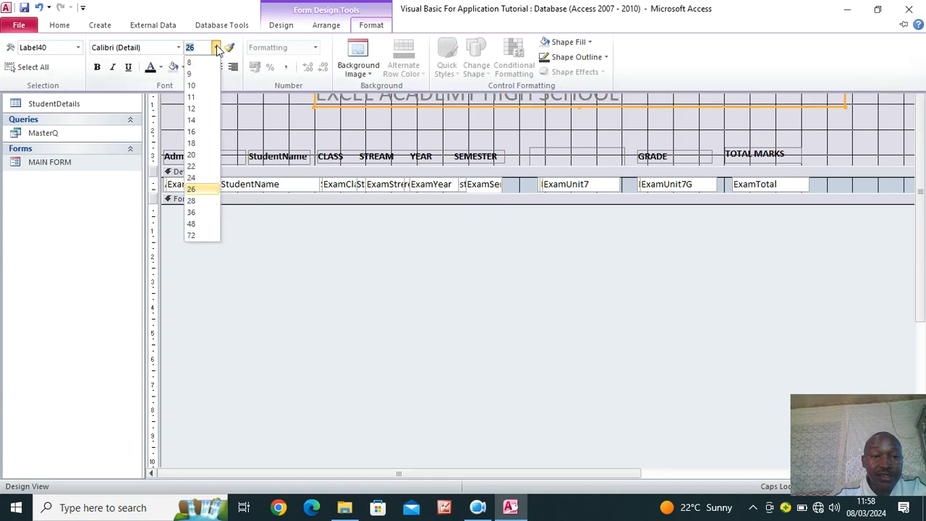
pyautogui.click(205, 212)
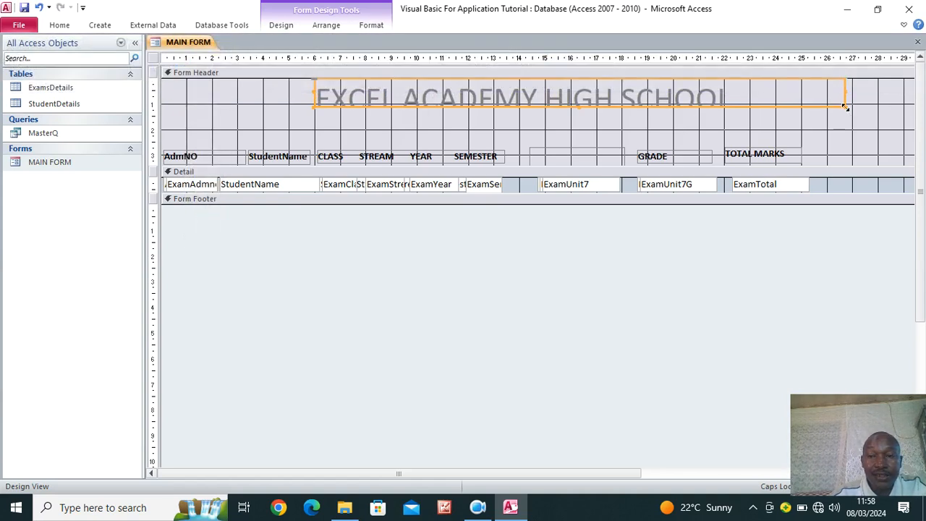
pyautogui.moveTo(846, 107); pyautogui.dragTo(847, 117)
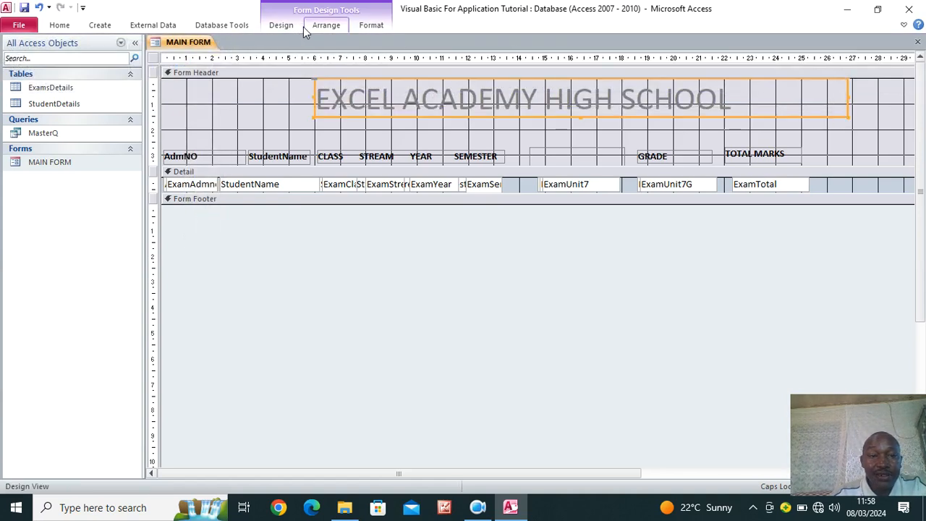
# Make the title text black in Arial Rounded MT Bold
pyautogui.click(371, 26)
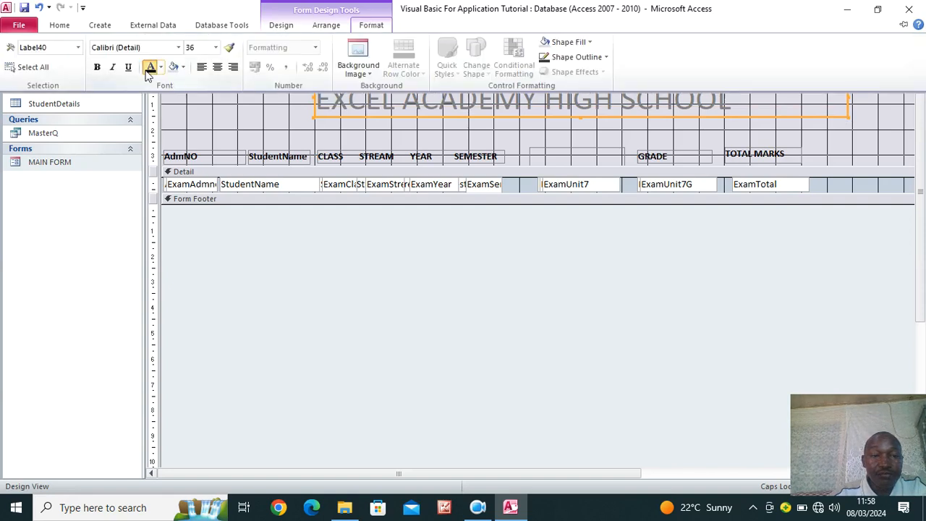
pyautogui.click(146, 67)
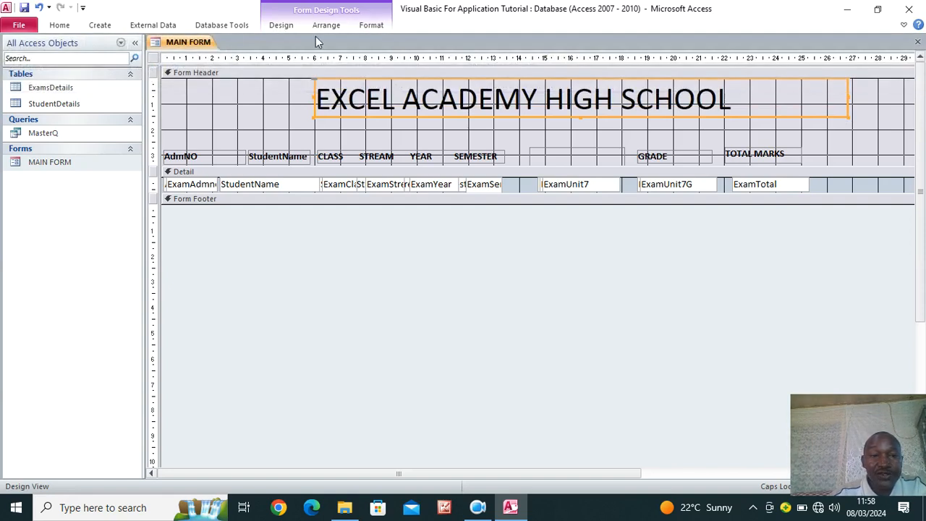
pyautogui.click(371, 25)
pyautogui.click(178, 48)
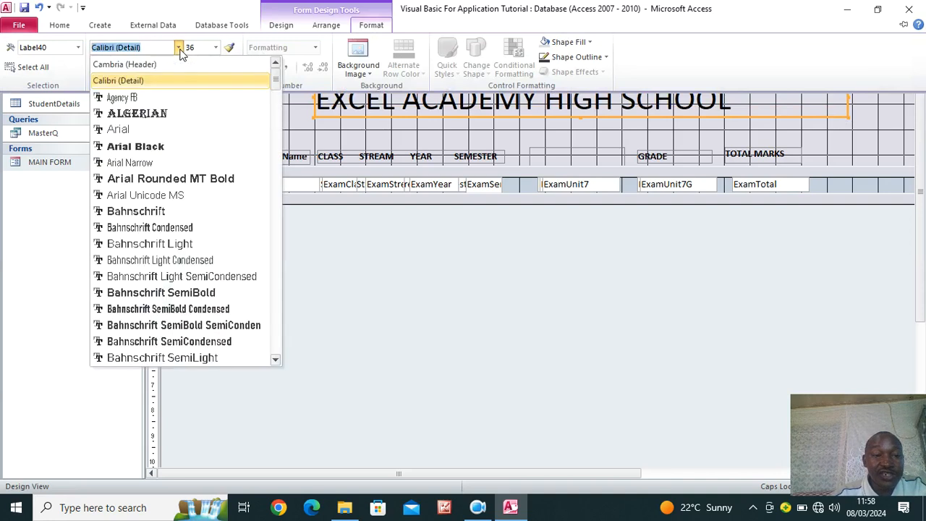
pyautogui.click(214, 181)
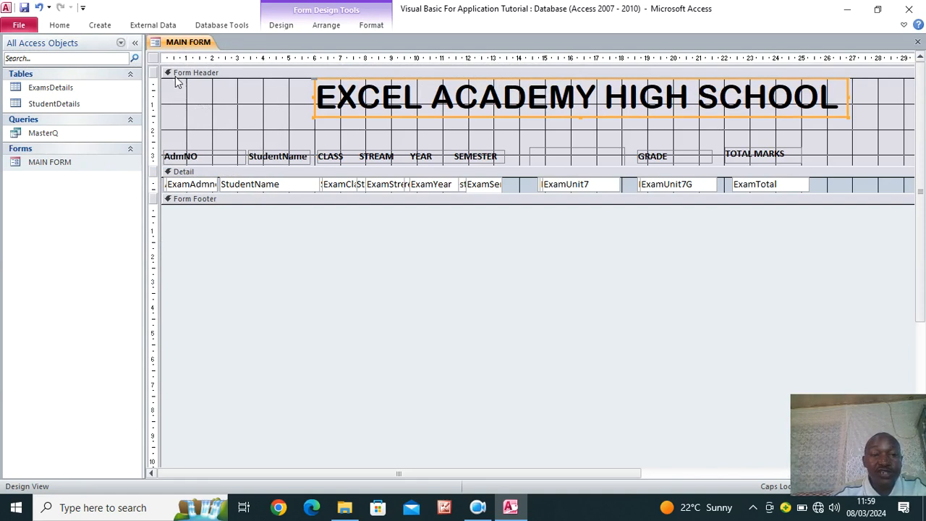
# Open the Insert Image browser to pick a picture for the form header
pyautogui.click(223, 124)
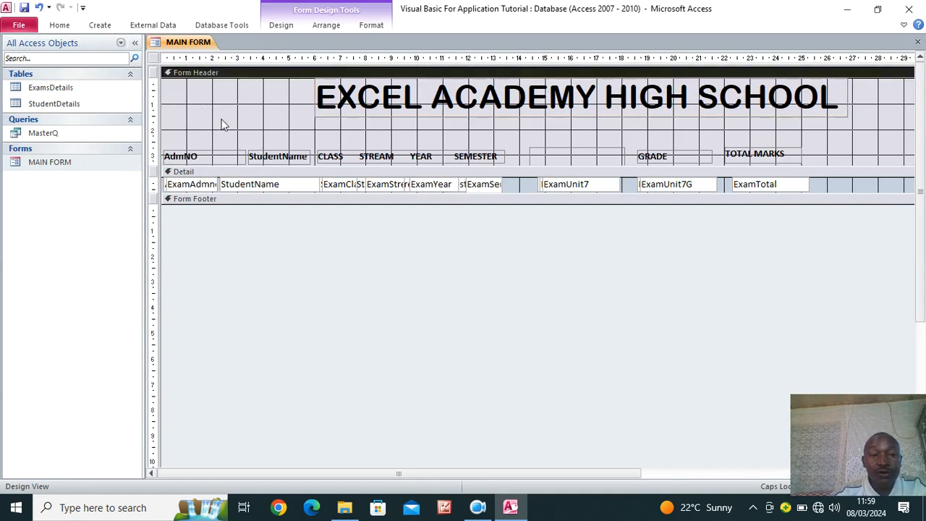
pyautogui.click(282, 25)
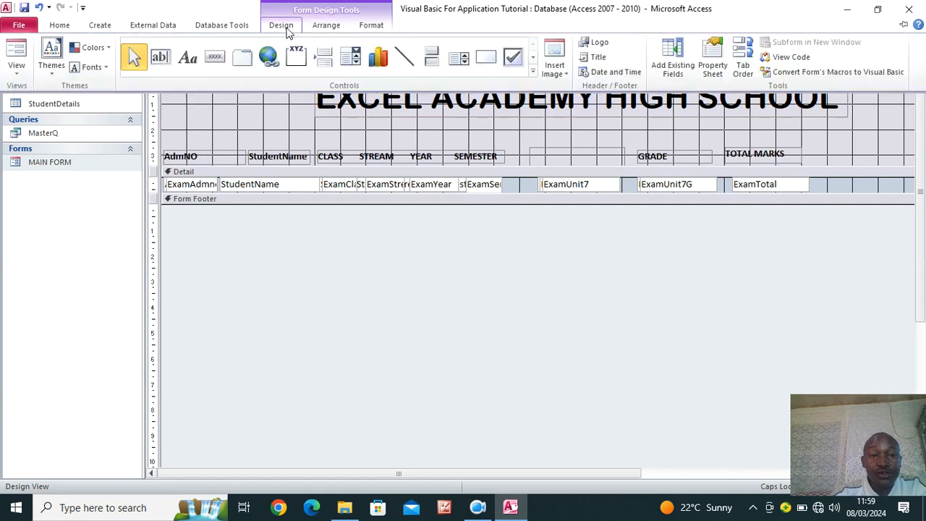
pyautogui.click(557, 72)
pyautogui.click(566, 88)
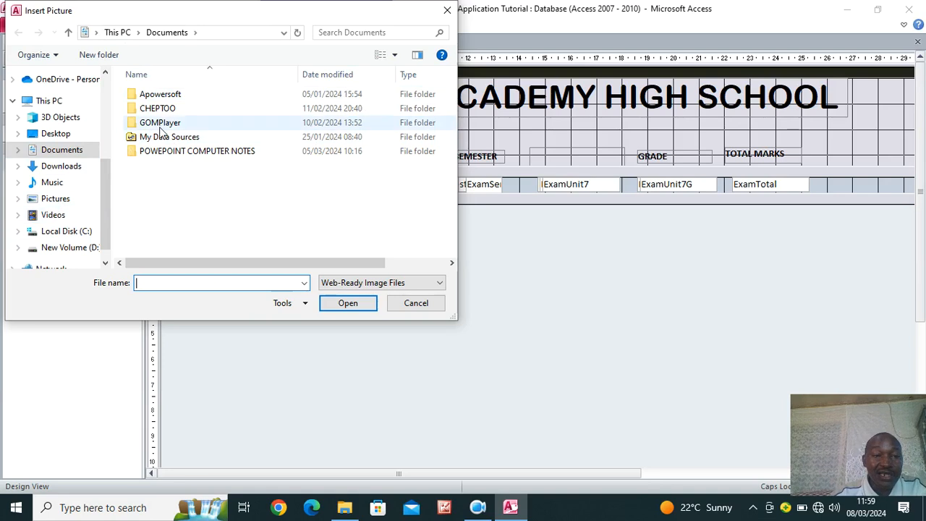
# Close the Insert Picture dialog without inserting an image
pyautogui.click(446, 12)
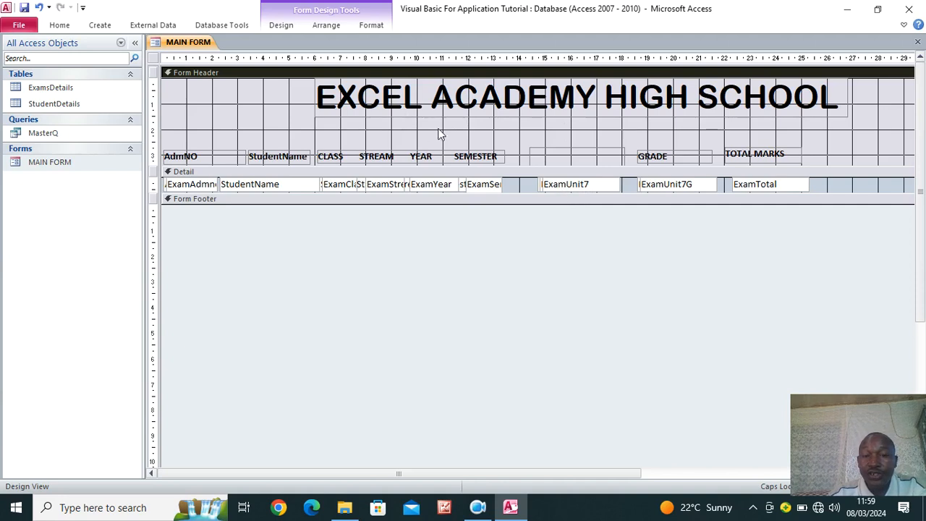
# Draw a toggle button below the title and paste three copies beside it
pyautogui.click(282, 25)
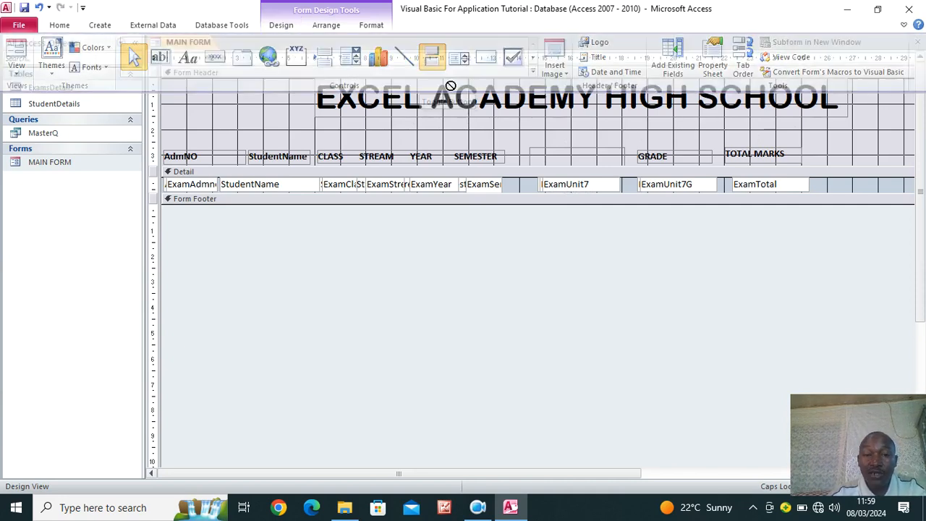
pyautogui.click(431, 62)
pyautogui.moveTo(403, 129); pyautogui.dragTo(470, 130)
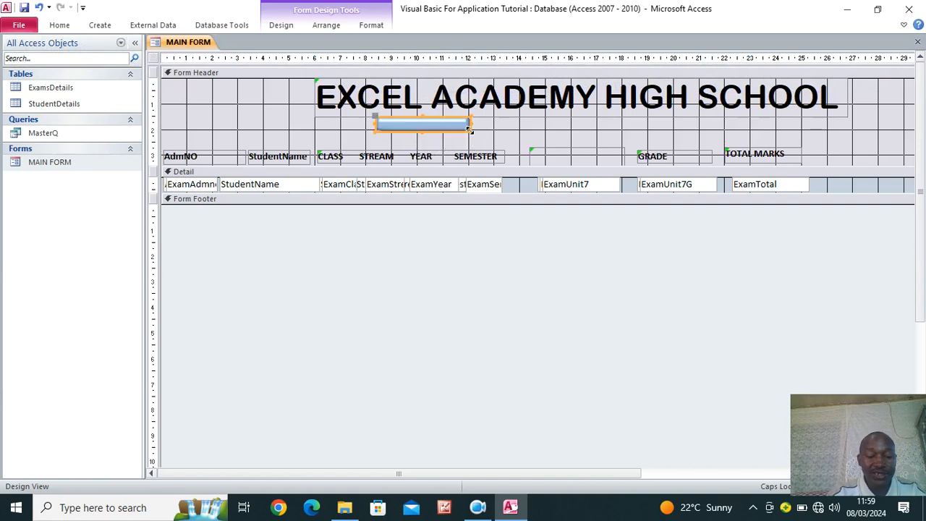
pyautogui.hotkey('ctrl', 'v')
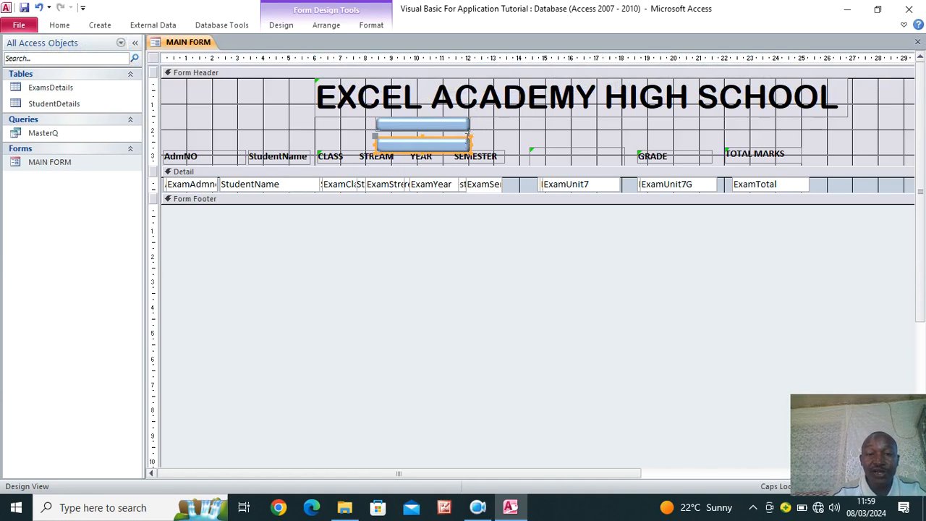
pyautogui.moveTo(471, 137); pyautogui.dragTo(569, 128)
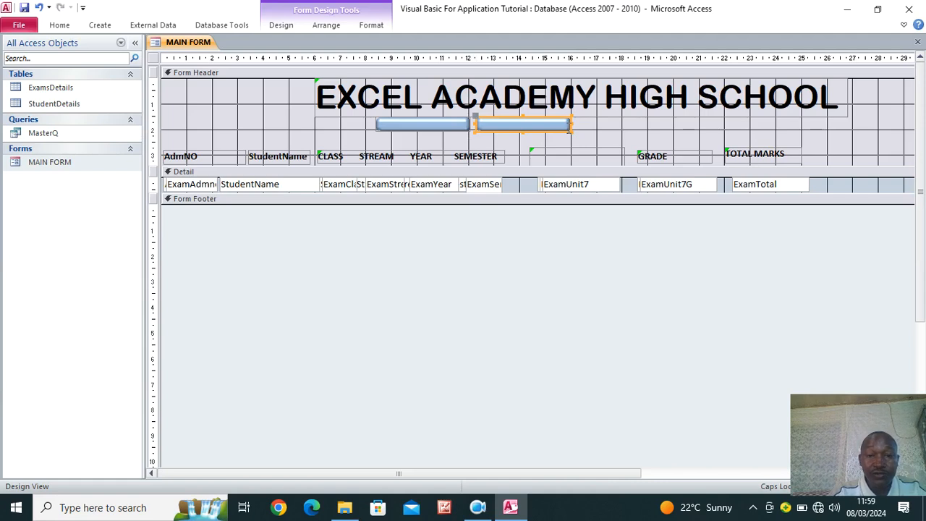
pyautogui.hotkey('ctrl', 'v')
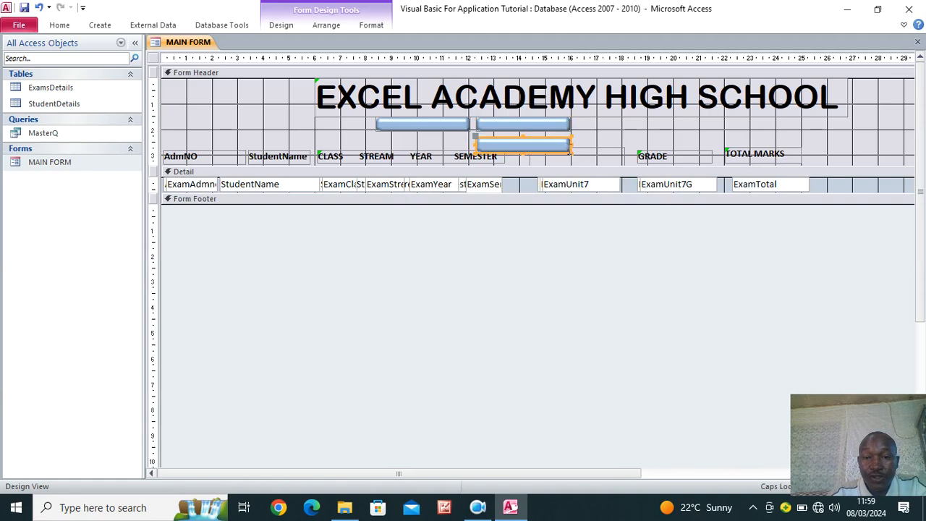
pyautogui.moveTo(547, 139); pyautogui.dragTo(660, 118)
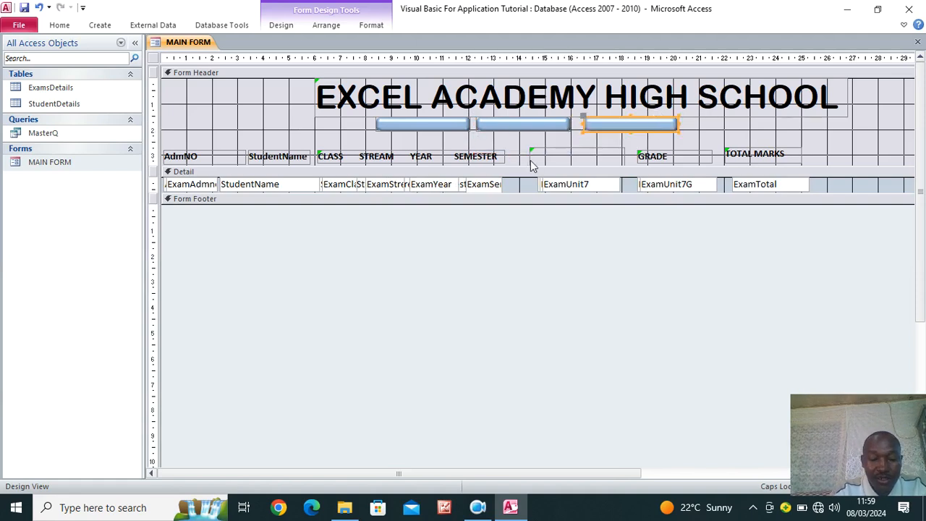
pyautogui.hotkey('ctrl', 'v')
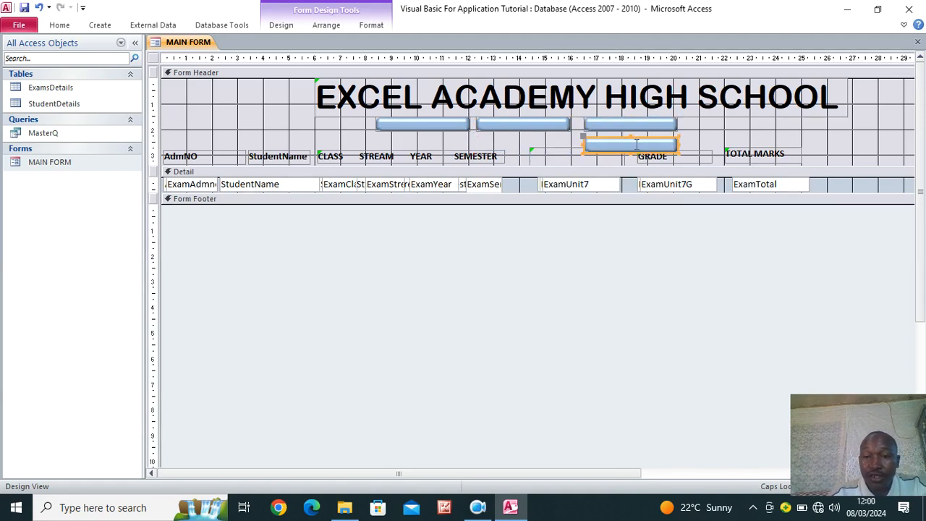
pyautogui.moveTo(640, 146); pyautogui.dragTo(753, 126)
# Close the gaps between the four buttons and add two more copies at the row's right end
pyautogui.moveTo(412, 126); pyautogui.dragTo(354, 123)
pyautogui.moveTo(515, 124); pyautogui.dragTo(456, 126)
pyautogui.moveTo(586, 124); pyautogui.dragTo(521, 125)
pyautogui.moveTo(698, 128); pyautogui.dragTo(643, 127)
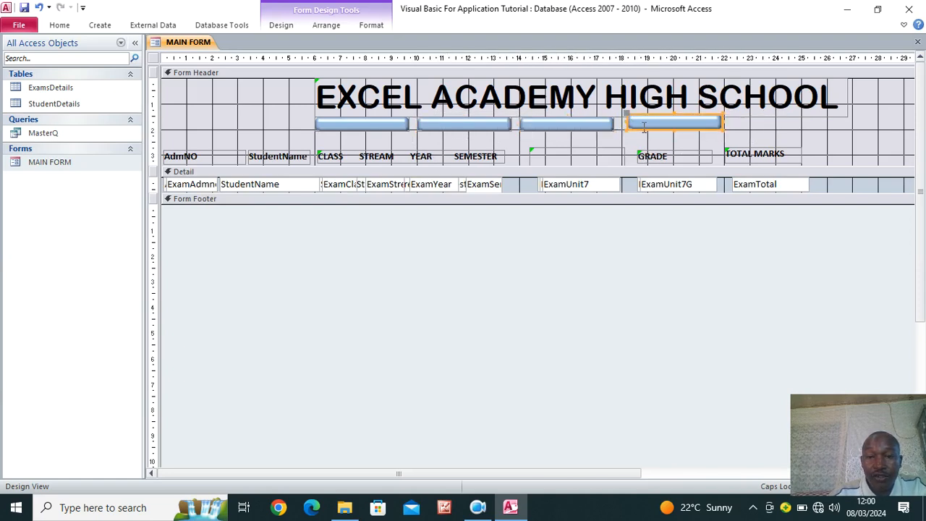
pyautogui.keyDown('shift'); pyautogui.click(586, 127); pyautogui.keyUp('shift')
pyautogui.hotkey('ctrl', 'c')
pyautogui.hotkey('ctrl', 'v')
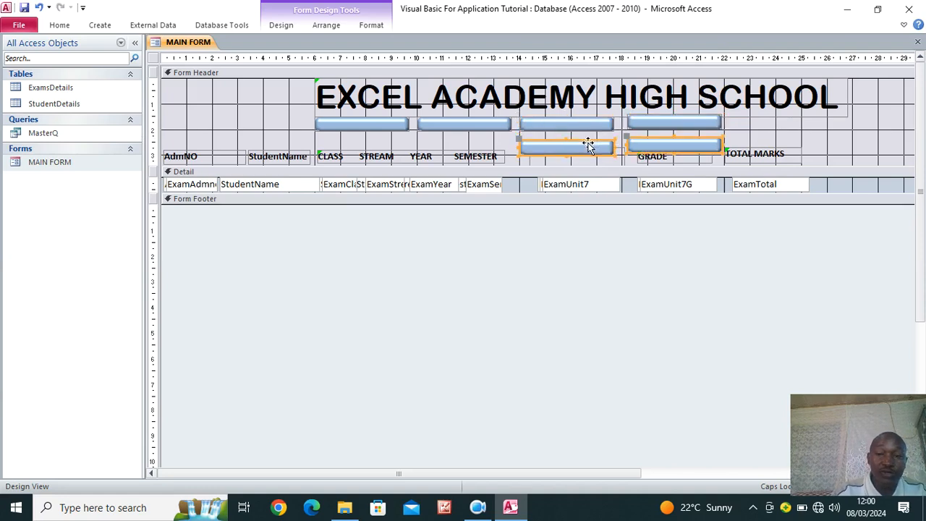
pyautogui.moveTo(670, 149); pyautogui.dragTo(881, 128)
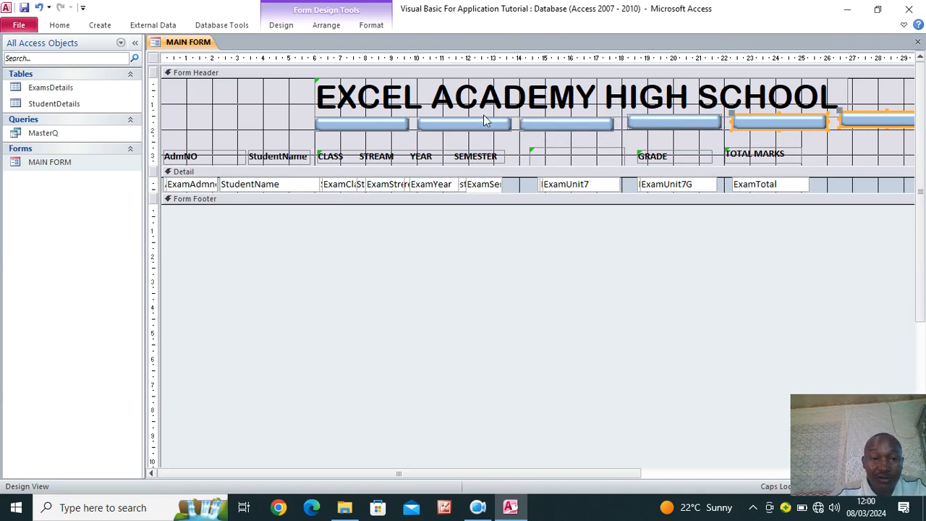
# Move the spare button to the row's left end, completing a row of seven
pyautogui.click(346, 125)
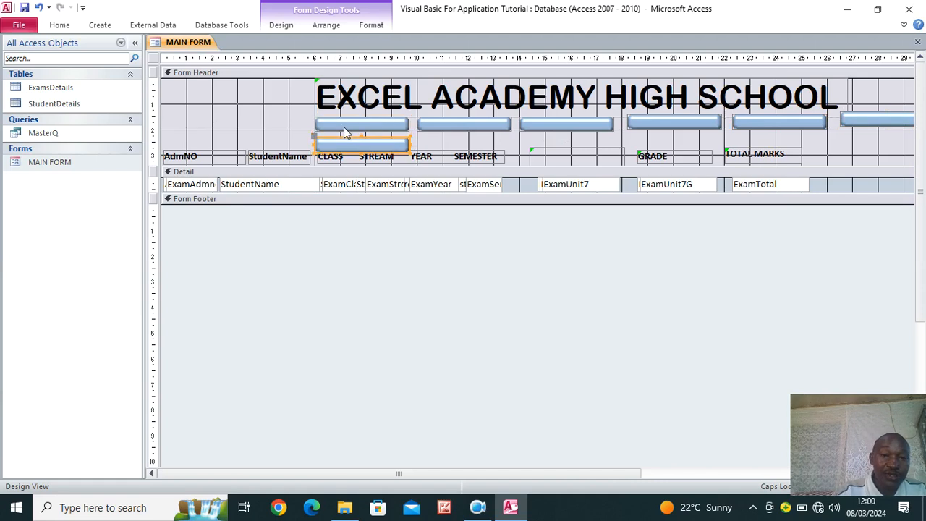
pyautogui.moveTo(345, 126); pyautogui.dragTo(226, 125)
pyautogui.hotkey('ctrl', 'z')
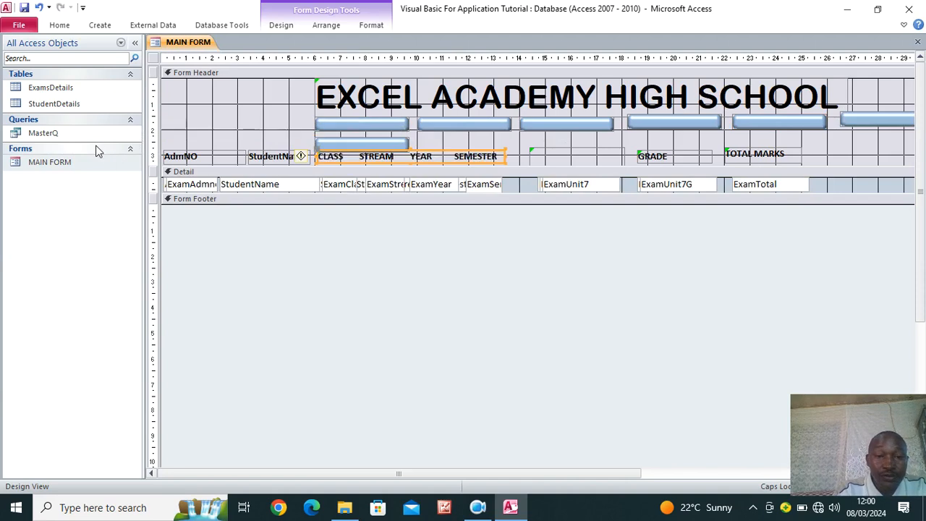
pyautogui.click(366, 143)
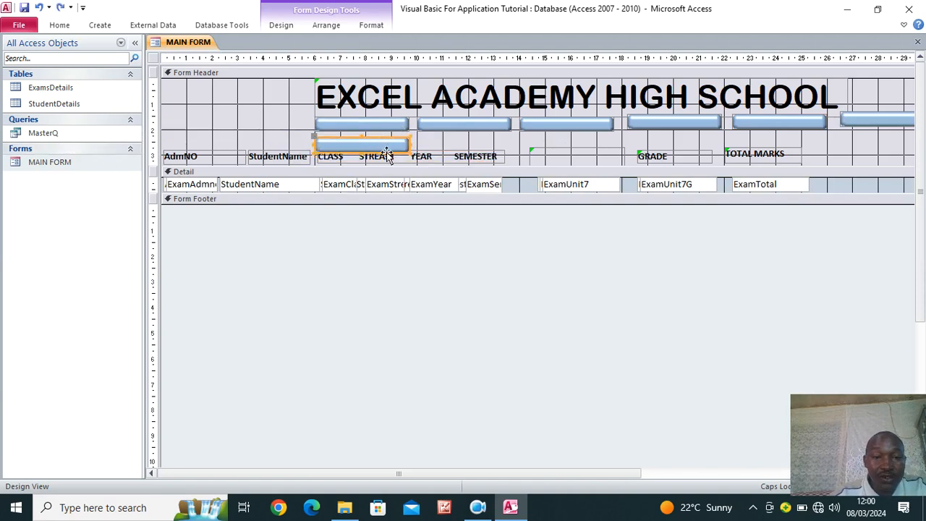
pyautogui.moveTo(386, 145); pyautogui.dragTo(290, 131)
pyautogui.moveTo(271, 130); pyautogui.dragTo(272, 131)
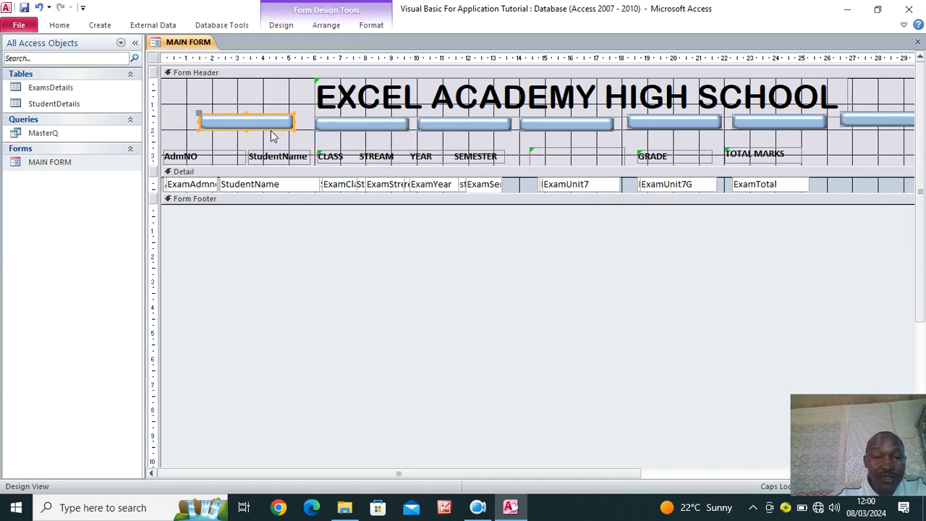
# Caption the first two header buttons UNIT 1 and UNIT 2
pyautogui.click(269, 123)
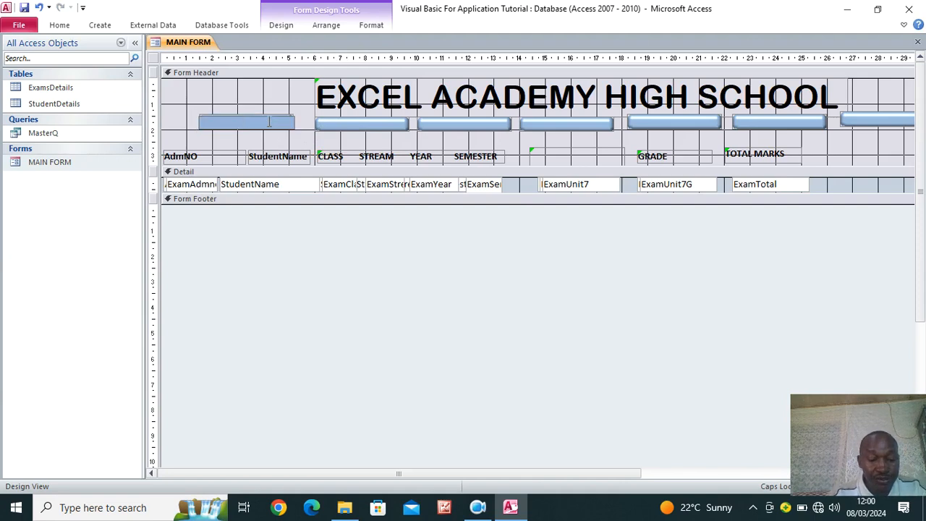
pyautogui.write('UNIT ')
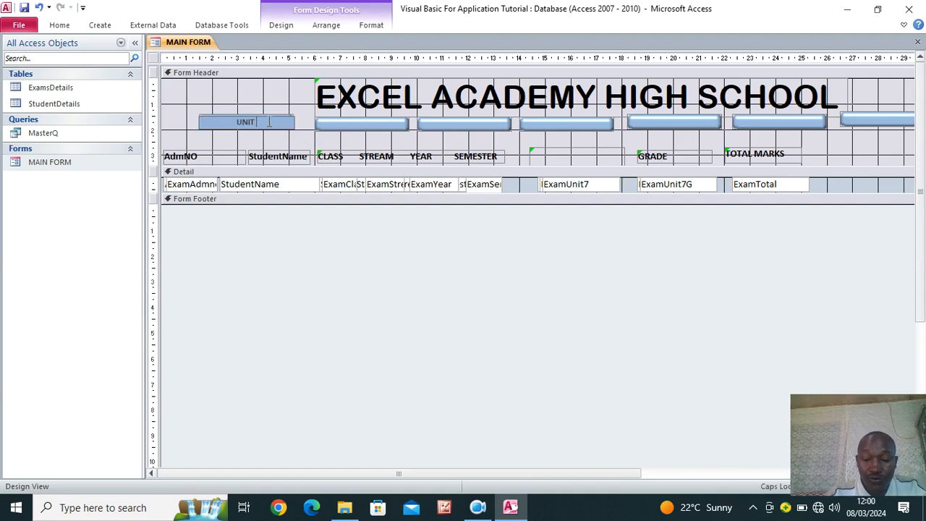
pyautogui.write('1')
pyautogui.click(354, 123)
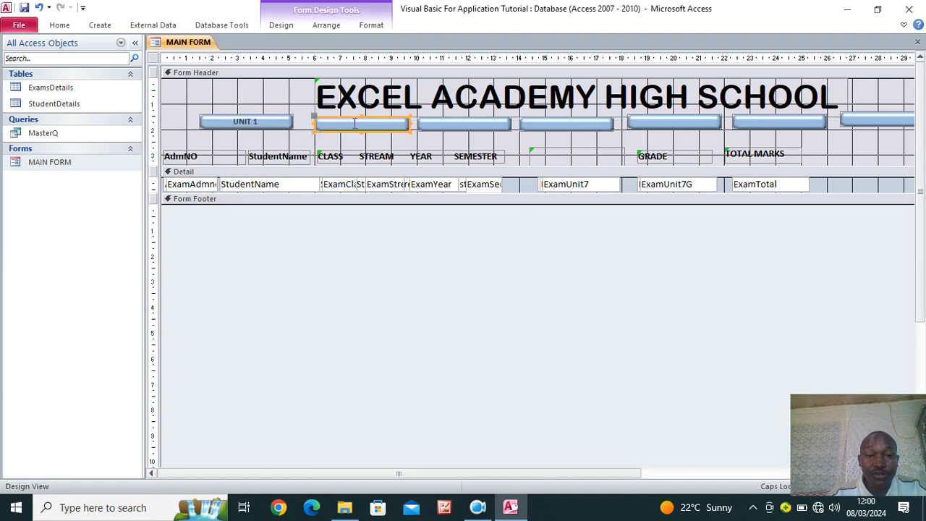
pyautogui.click(354, 123)
pyautogui.write('UNIT 2')
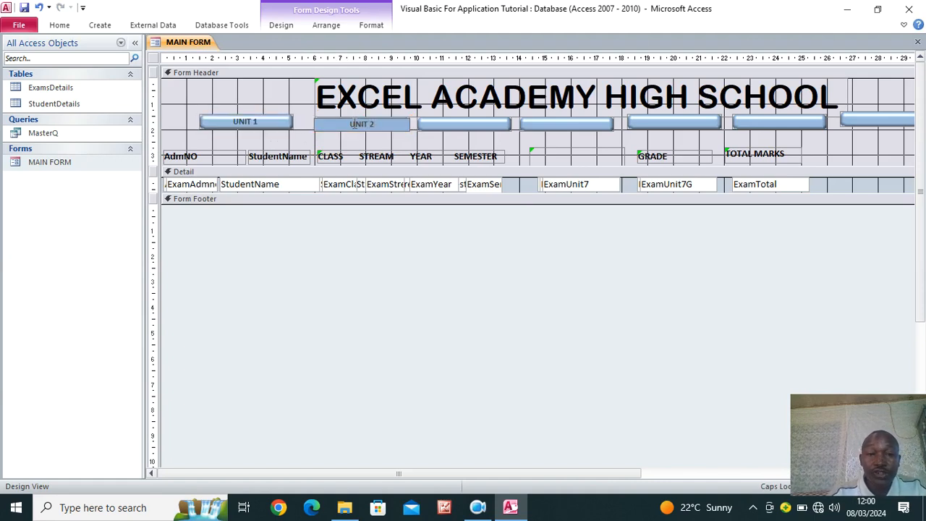
pyautogui.click(453, 124)
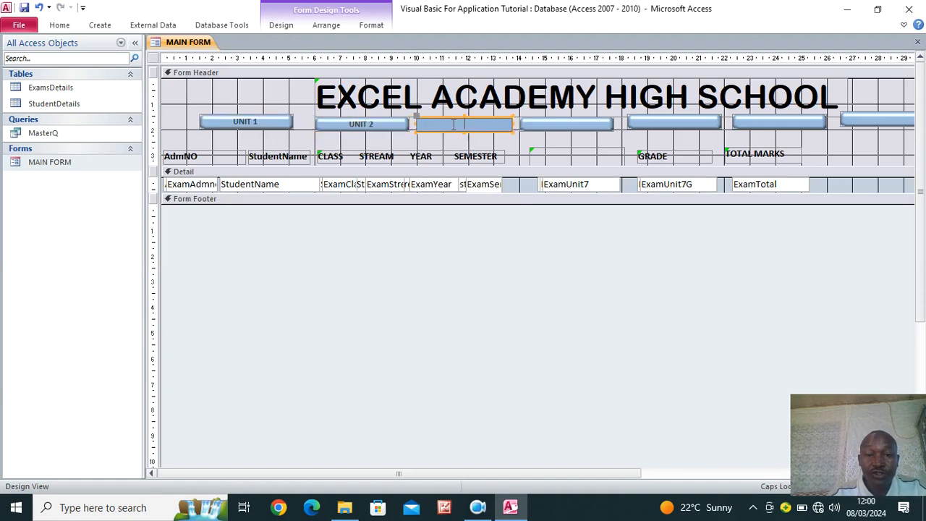
# Caption the next three buttons UNIT 3, UNIT 4 and UNIT 5
pyautogui.click(454, 125)
pyautogui.write('UNIT 3')
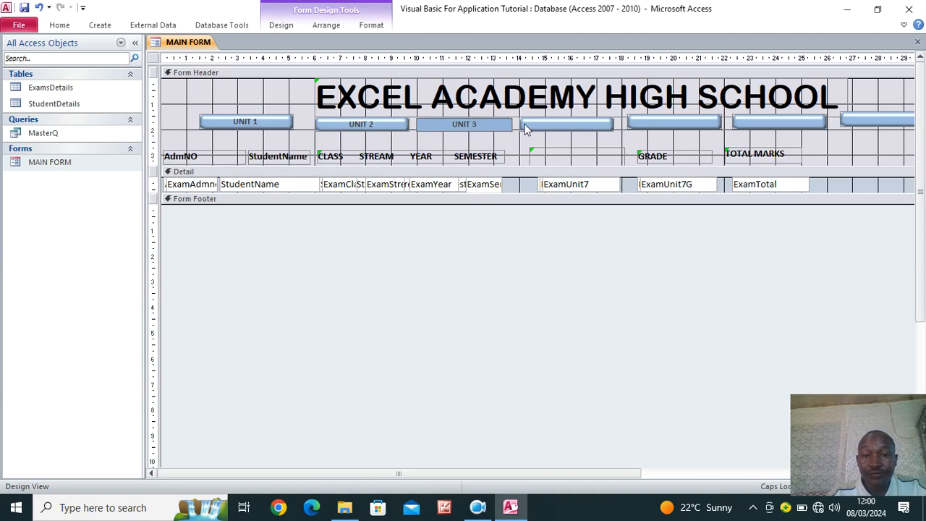
pyautogui.click(528, 126)
pyautogui.click(533, 124)
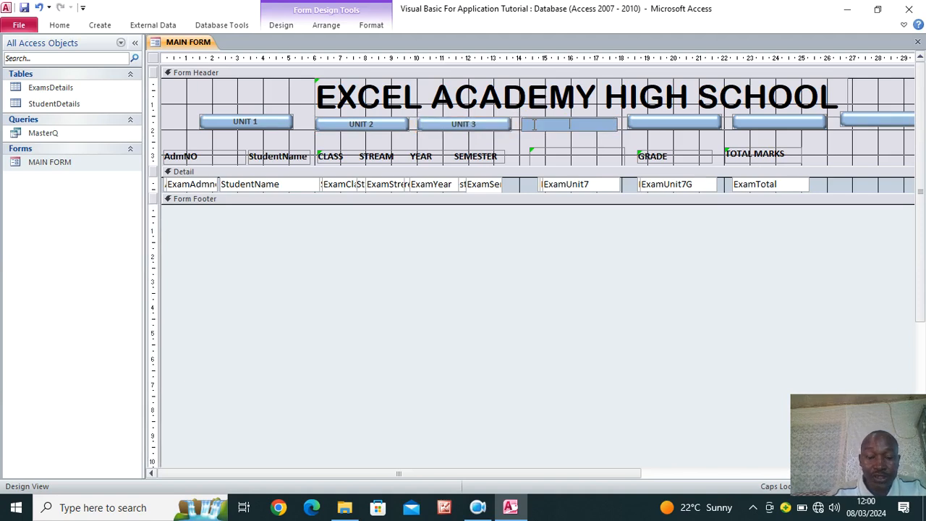
pyautogui.write('UNIT 4')
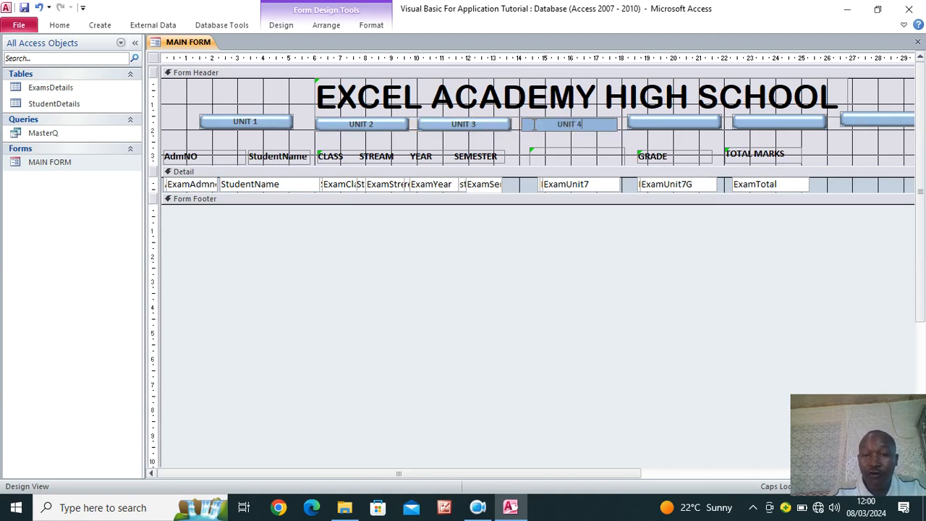
pyautogui.click(662, 118)
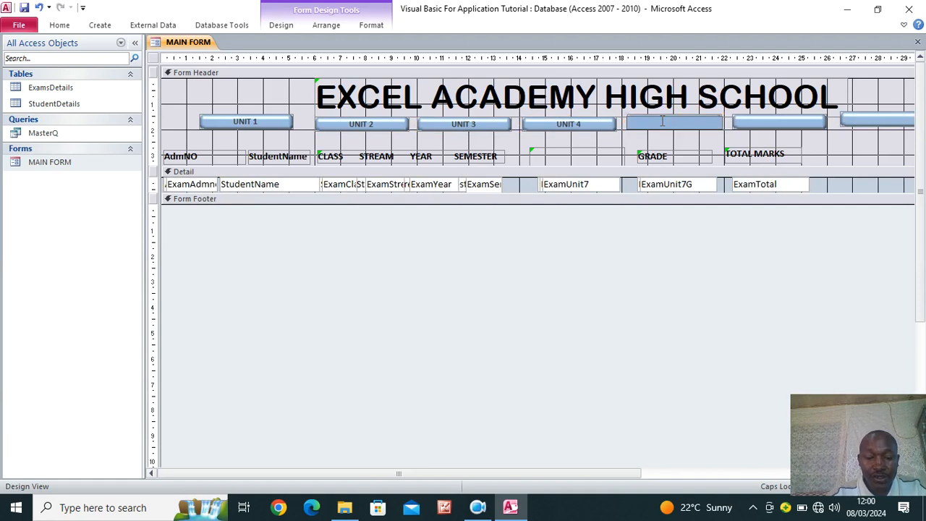
pyautogui.click(662, 121)
pyautogui.write('UNIT 5')
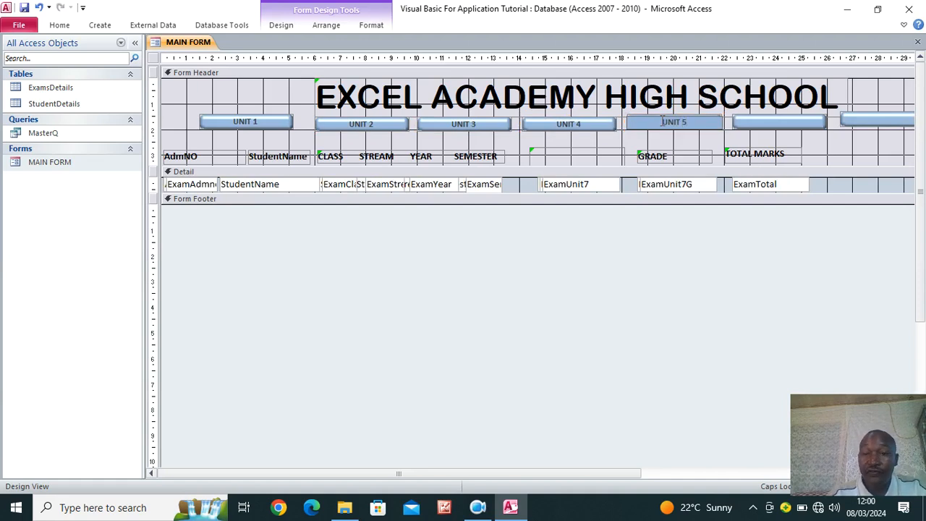
# Caption the last two buttons UNIT 6 and UNIT 7
pyautogui.click(762, 119)
pyautogui.click(761, 120)
pyautogui.write('UN')
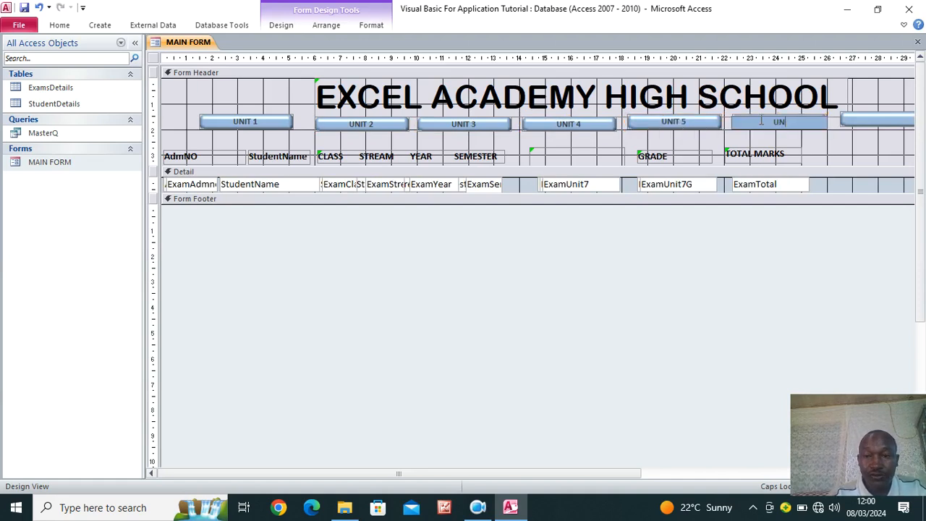
pyautogui.write('IT 6')
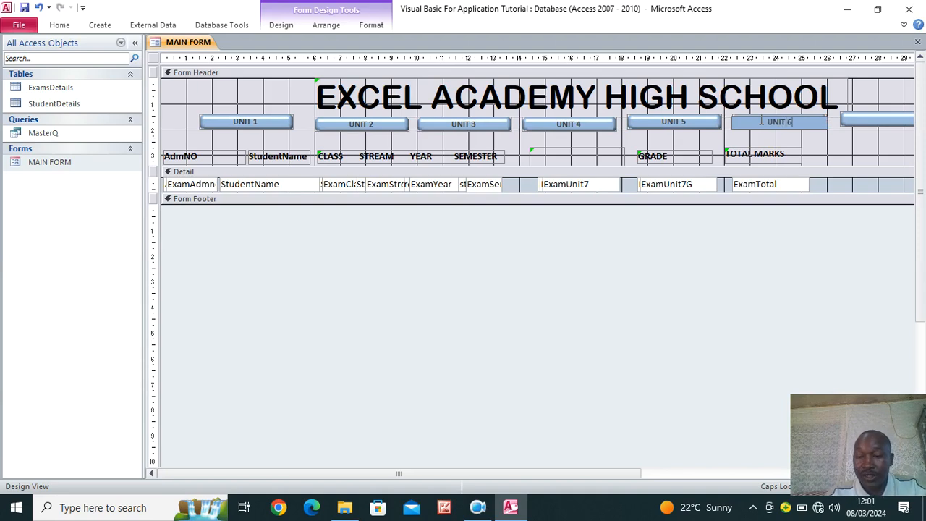
pyautogui.click(874, 120)
pyautogui.click(857, 120)
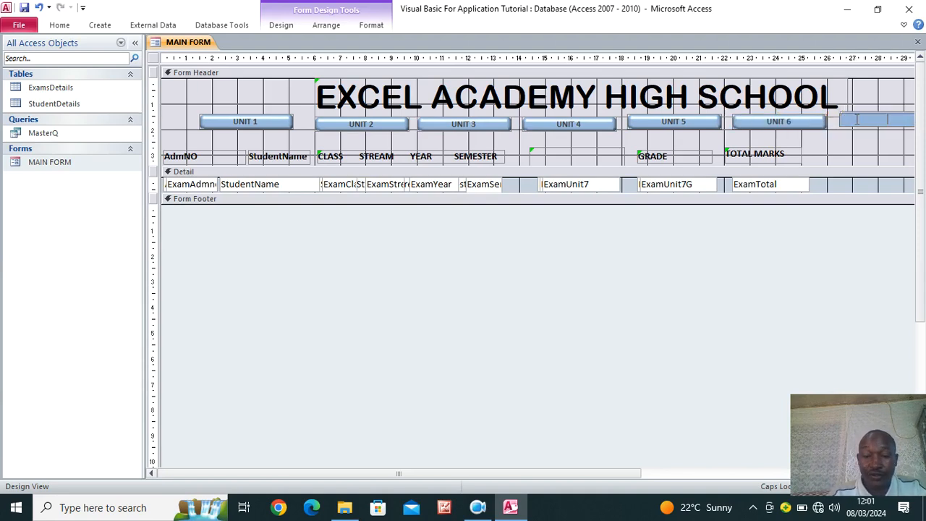
pyautogui.write('UNIT 7')
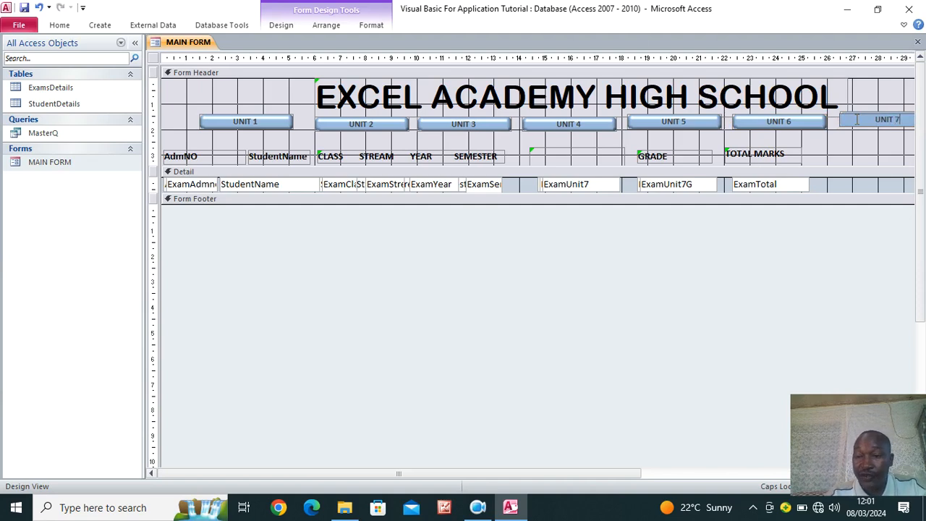
pyautogui.press('Return')
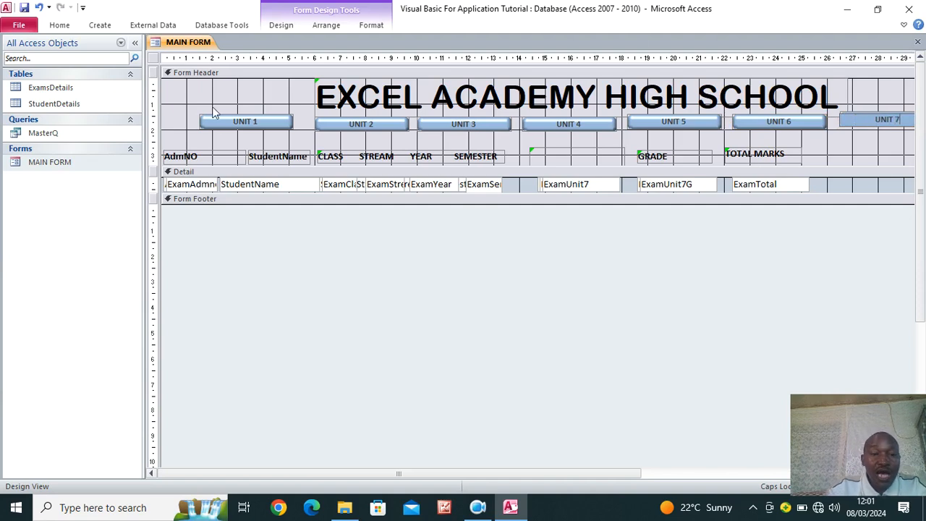
pyautogui.click(59, 24)
pyautogui.click(22, 53)
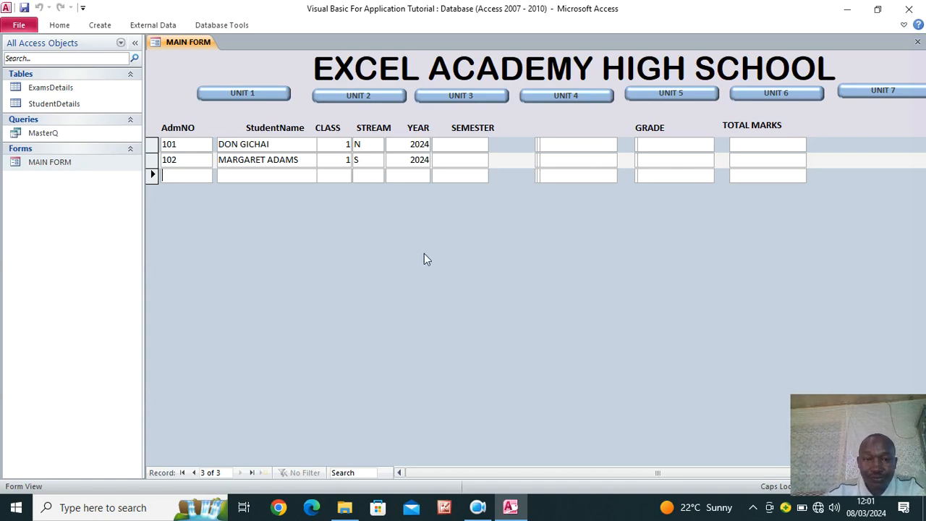
pyautogui.rightClick(470, 271)
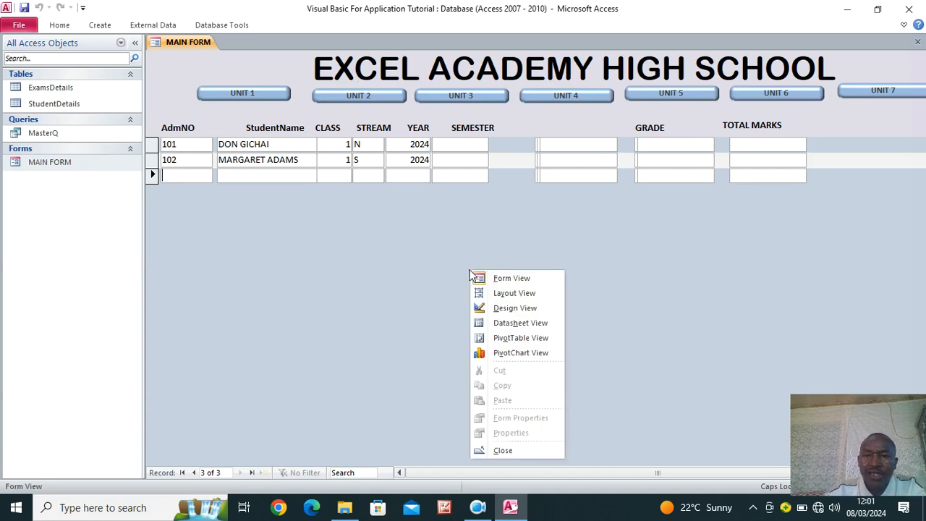
pyautogui.click(521, 308)
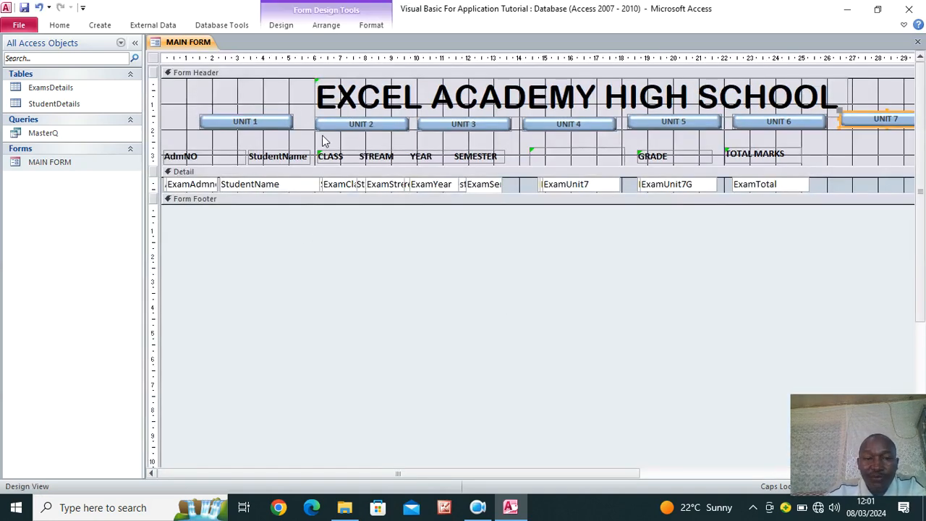
# Move UNIT 1, 4, 5, 6 and 7 so the seven buttons sit in two compact rows
pyautogui.moveTo(254, 124); pyautogui.dragTo(369, 141)
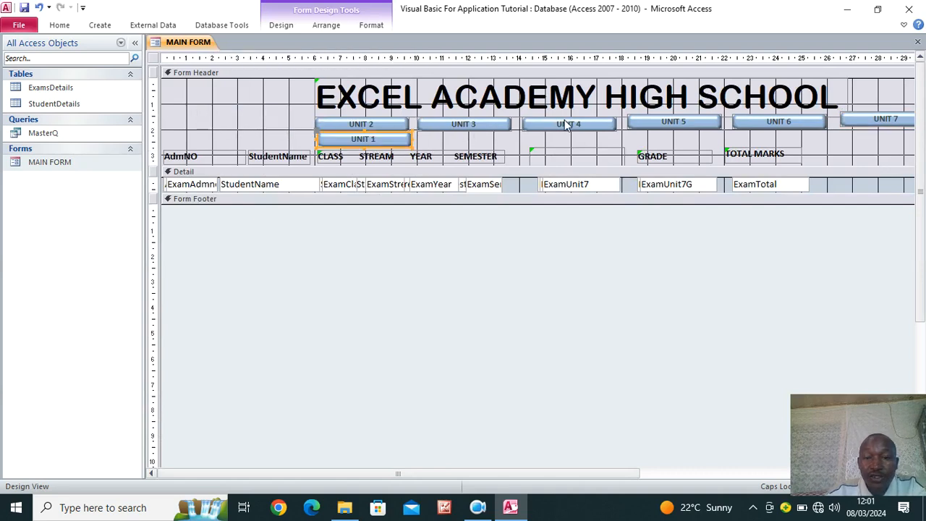
pyautogui.moveTo(568, 125); pyautogui.dragTo(463, 140)
pyautogui.moveTo(655, 125); pyautogui.dragTo(548, 128)
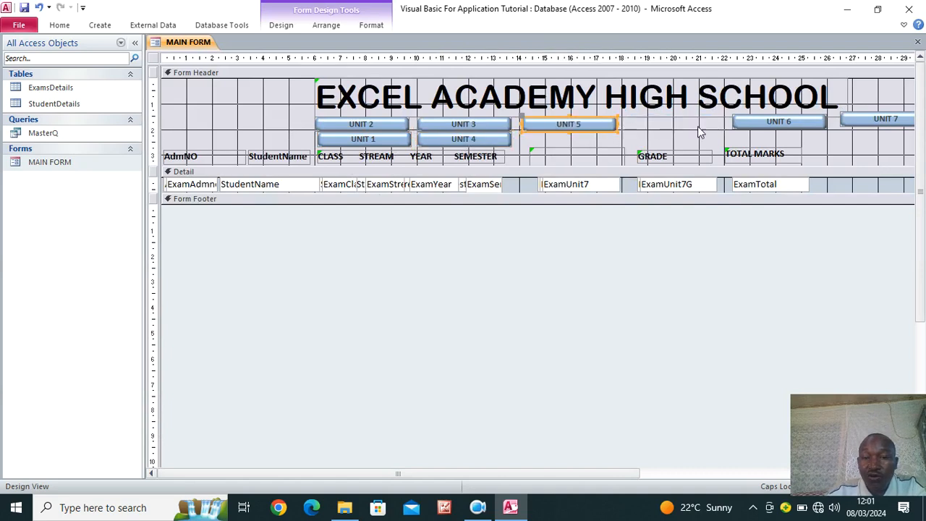
pyautogui.moveTo(764, 119); pyautogui.dragTo(557, 137)
pyautogui.moveTo(865, 119); pyautogui.dragTo(676, 124)
pyautogui.click(766, 111)
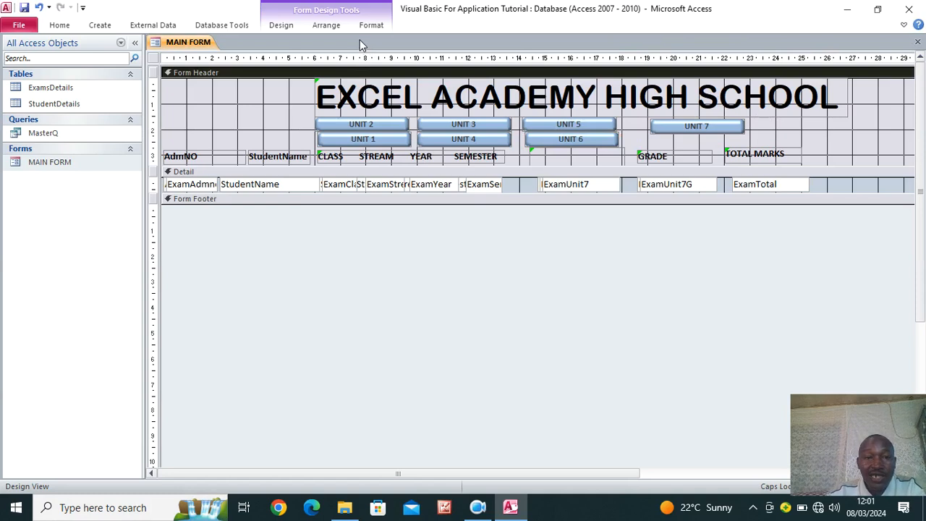
# Draw a rectangle in the header framing all the UNIT buttons
pyautogui.click(282, 26)
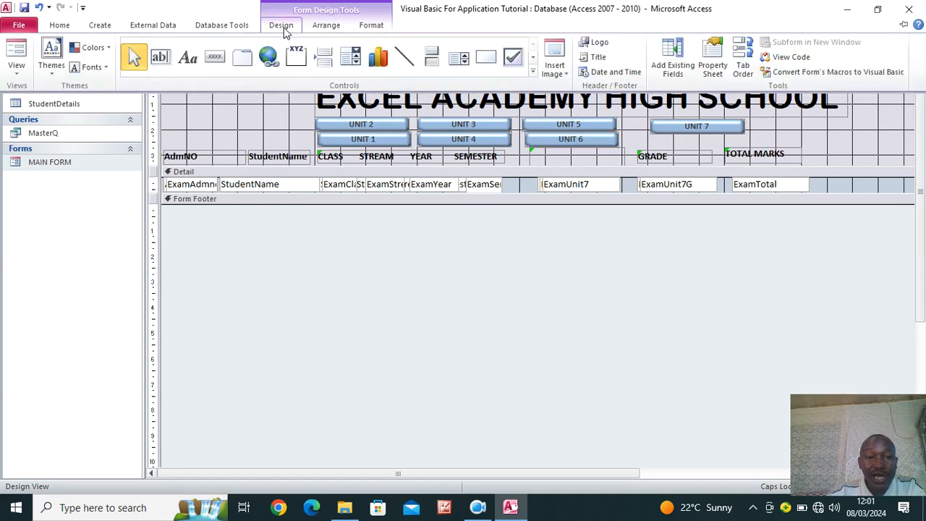
pyautogui.click(483, 62)
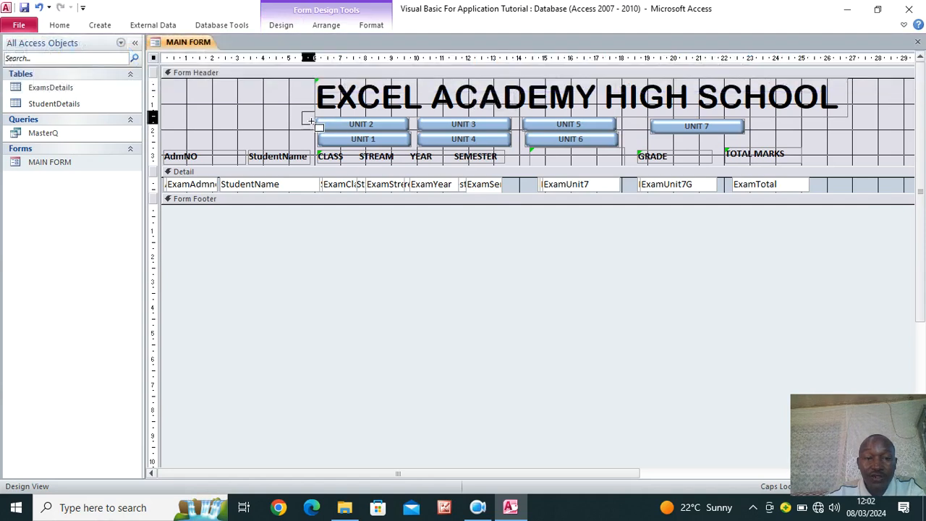
pyautogui.moveTo(309, 120)
pyautogui.mouseDown()
pyautogui.moveTo(442, 151)
pyautogui.moveTo(760, 148)
pyautogui.mouseUp()
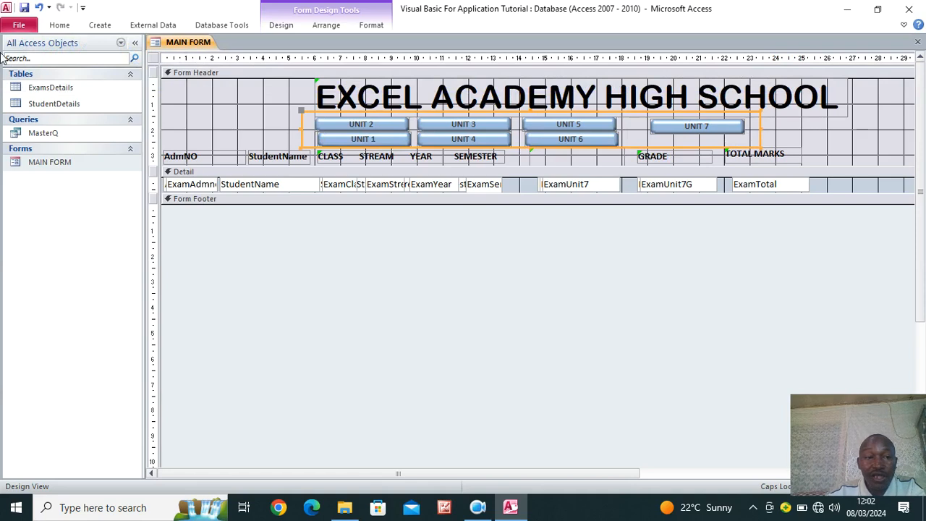
pyautogui.click(58, 26)
# Switch MAIN FORM to Form View and test each UNIT 1–7 button in turn
pyautogui.click(16, 44)
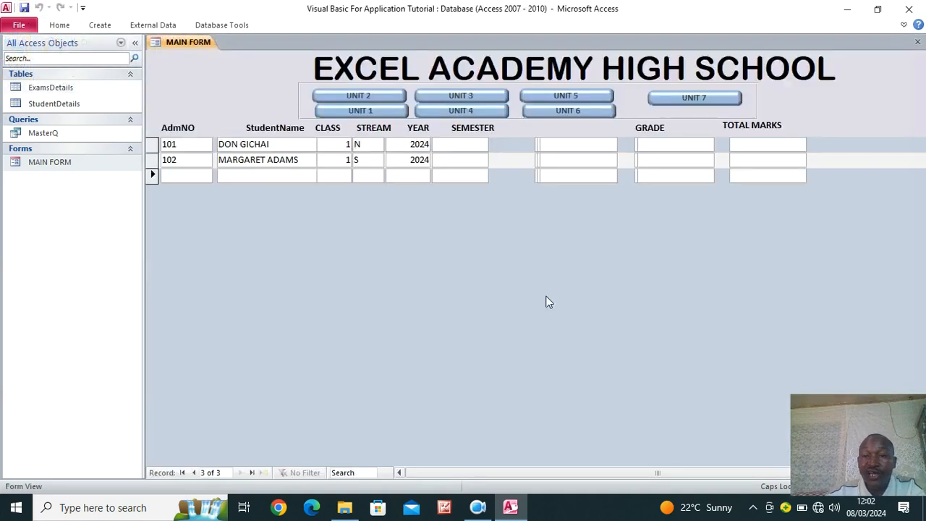
pyautogui.click(392, 114)
pyautogui.click(381, 99)
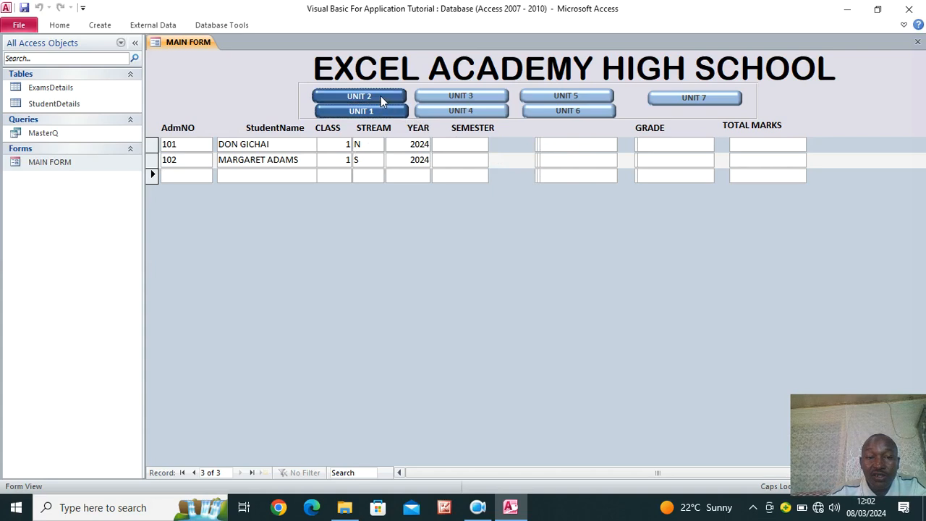
pyautogui.click(489, 97)
pyautogui.click(485, 111)
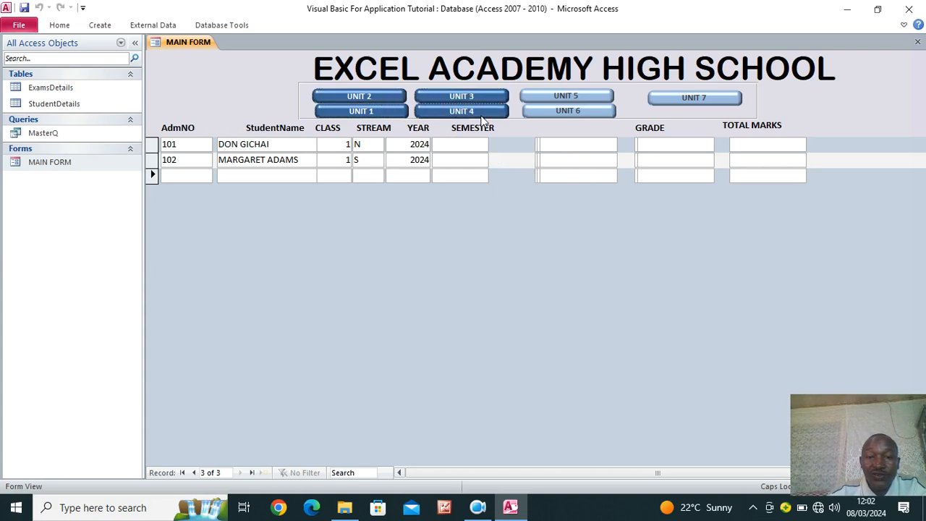
pyautogui.click(558, 98)
pyautogui.click(565, 111)
pyautogui.click(680, 102)
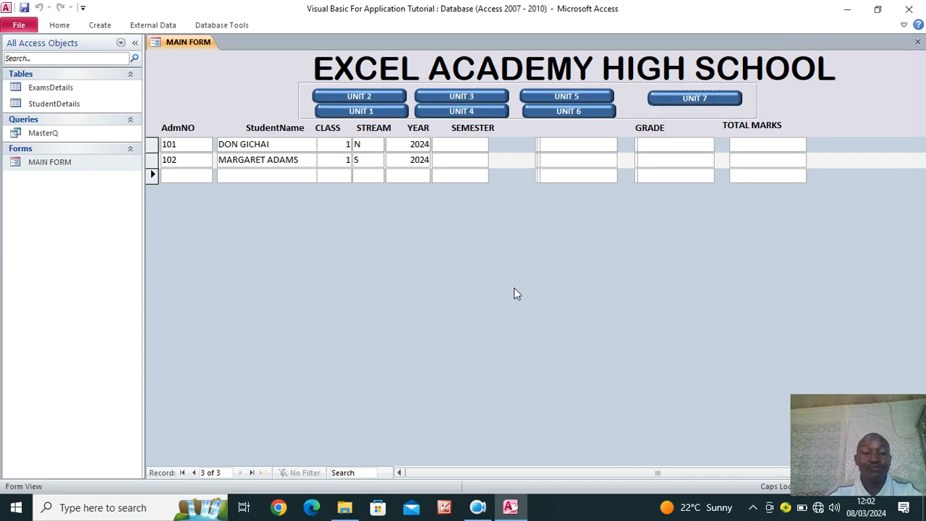
pyautogui.click(478, 507)
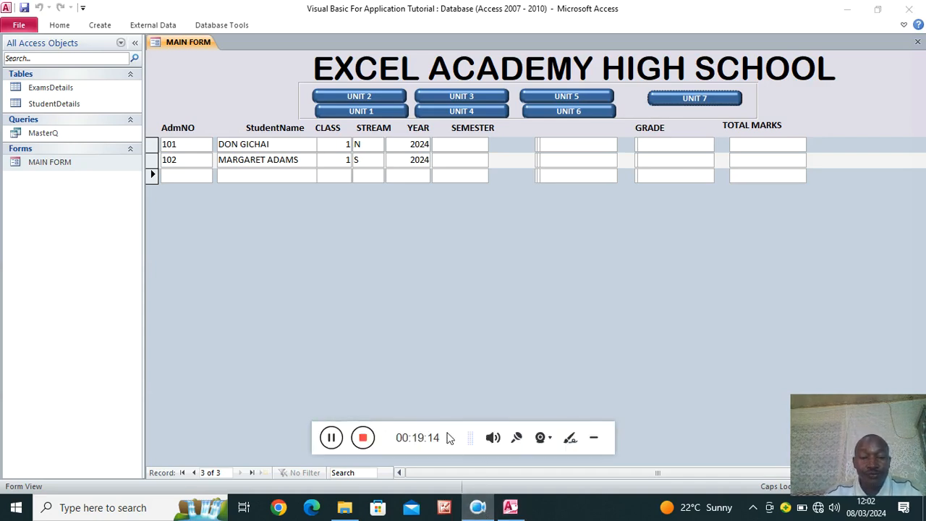